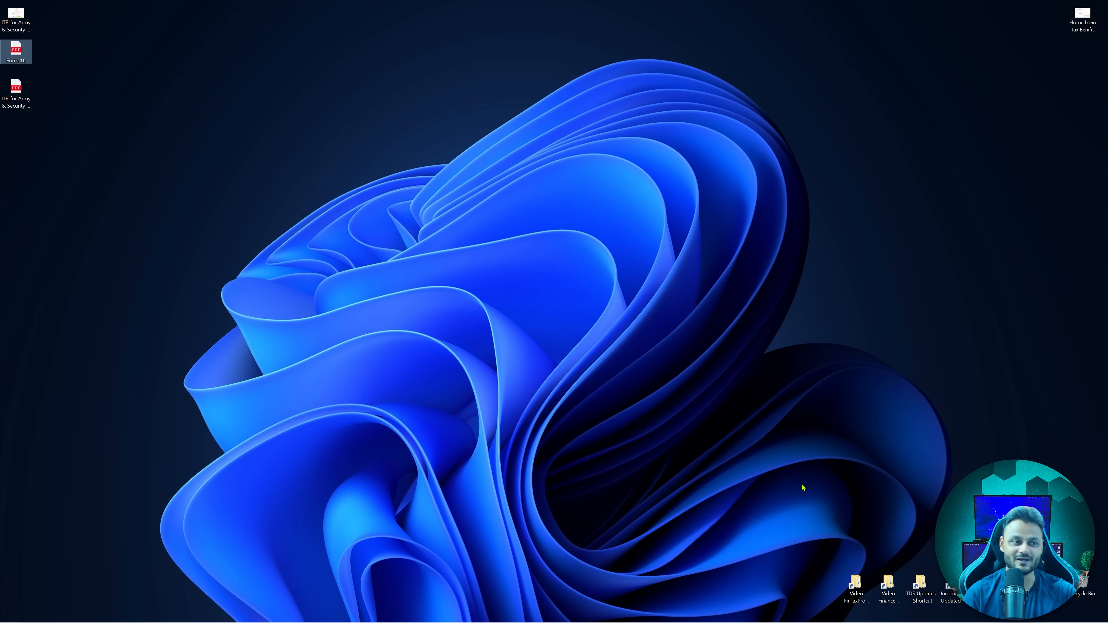
Switch to Chrome with the Income Tax e-Filing portal and start filing an income tax return
left_click(248, 204)
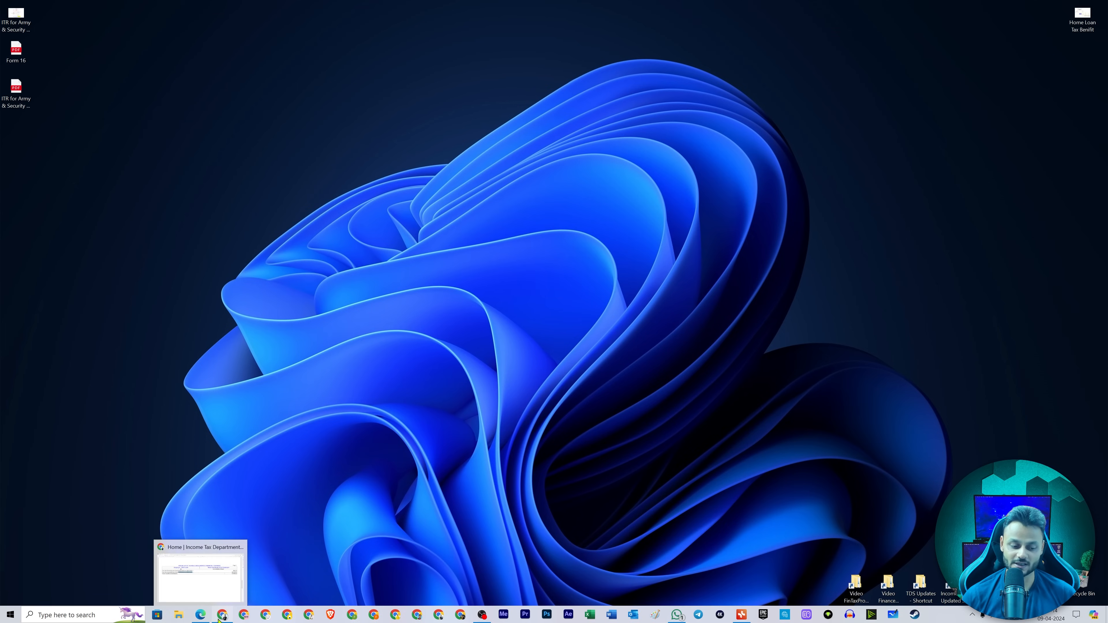
left_click(221, 615)
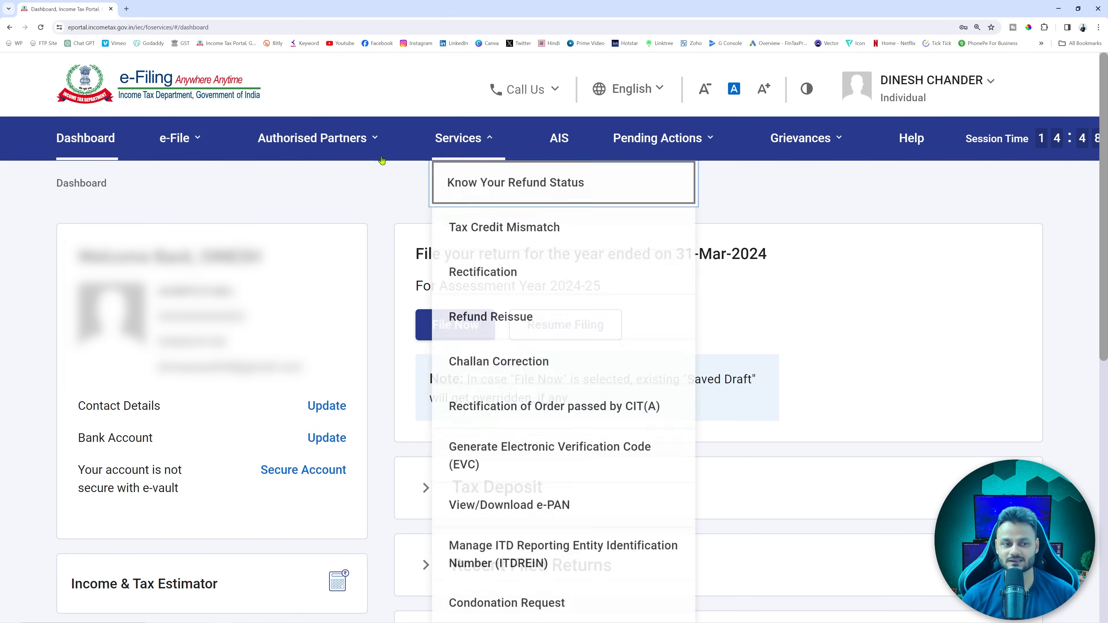
mouse_move(179, 139)
mouse_move(200, 177)
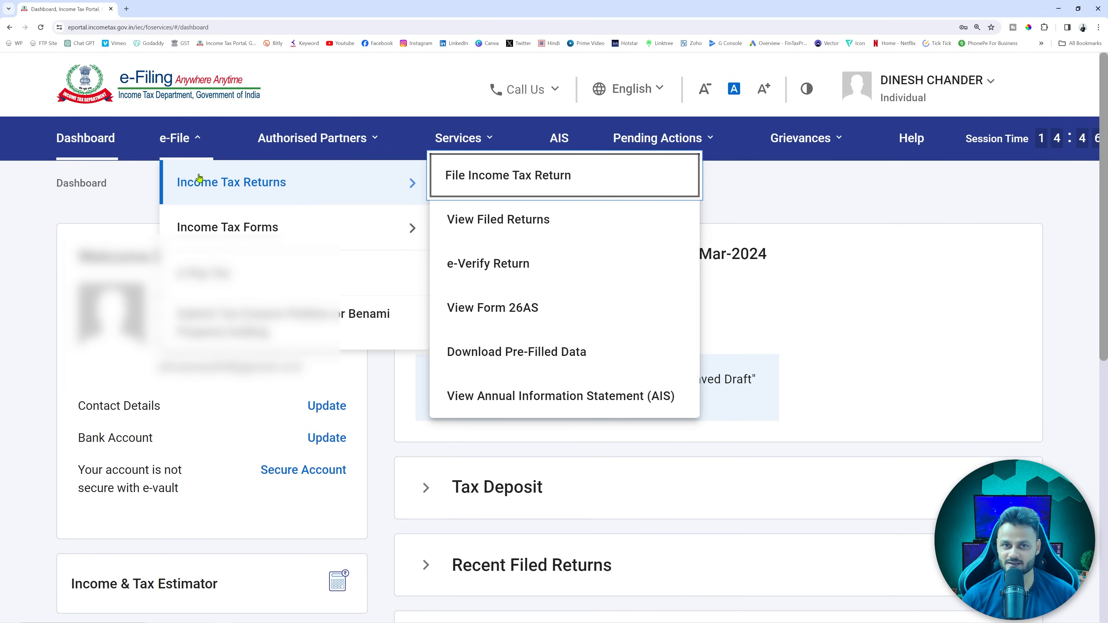
left_click(493, 176)
Choose assessment year 2024-25 (Current A.Y.) with the Online mode of filing and continue
left_click(332, 360)
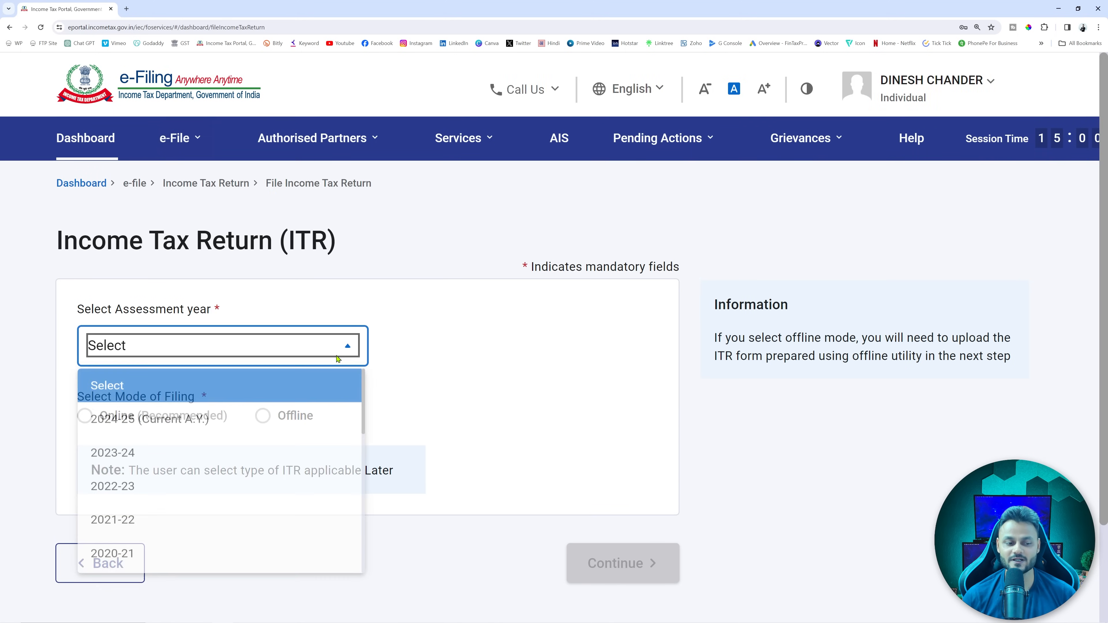
left_click(144, 422)
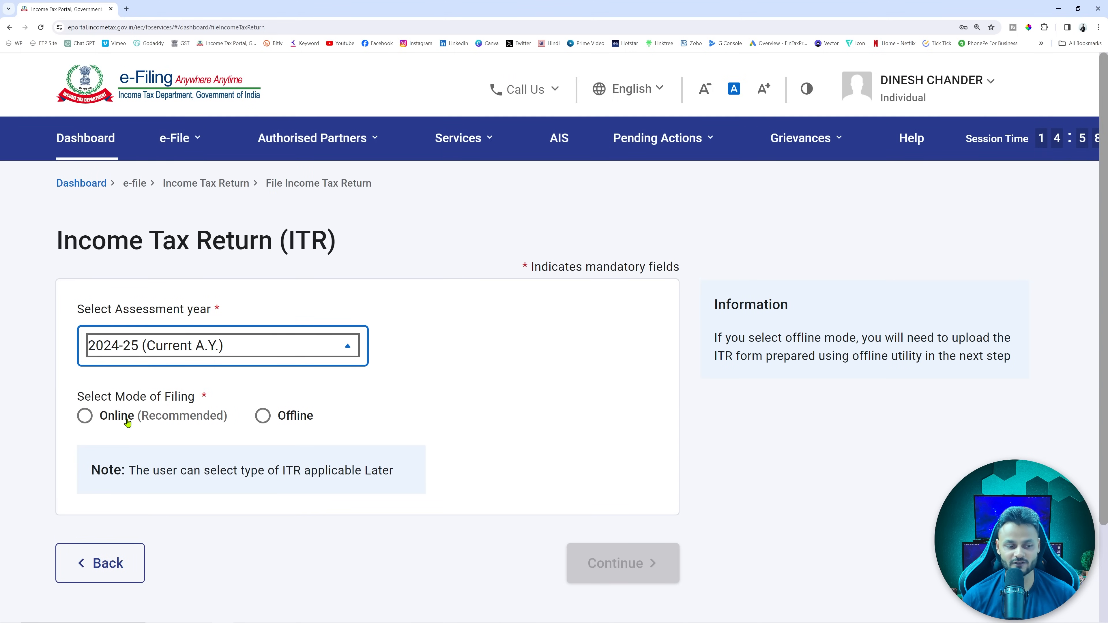
left_click(85, 415)
left_click(620, 577)
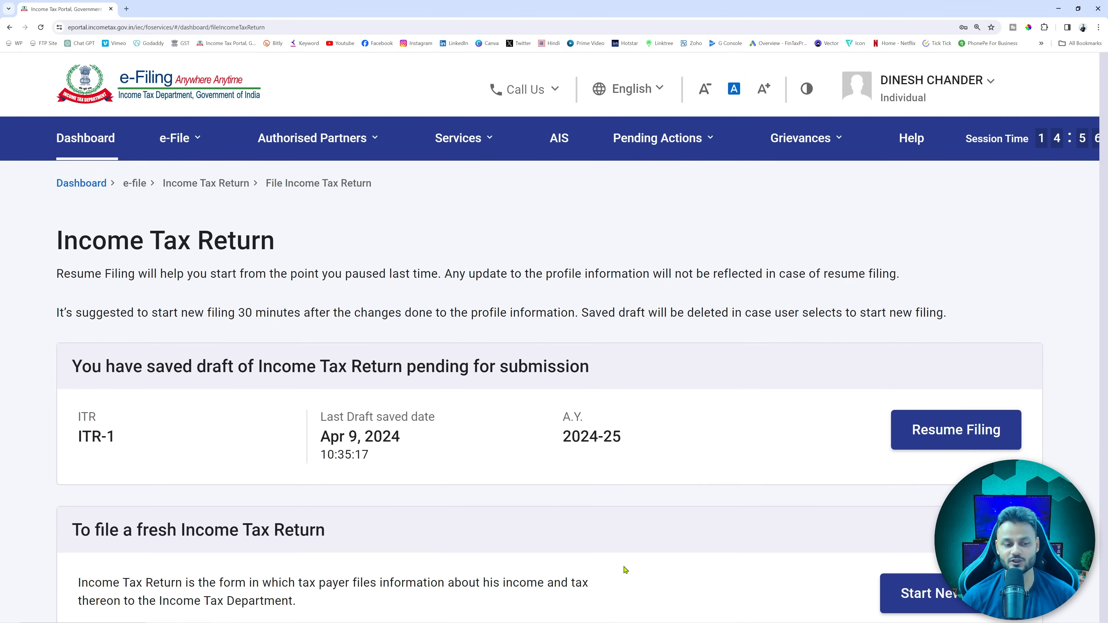
Start a new filing instead of resuming the saved draft, and continue with the Individual status
scroll(602, 532, "down", 5)
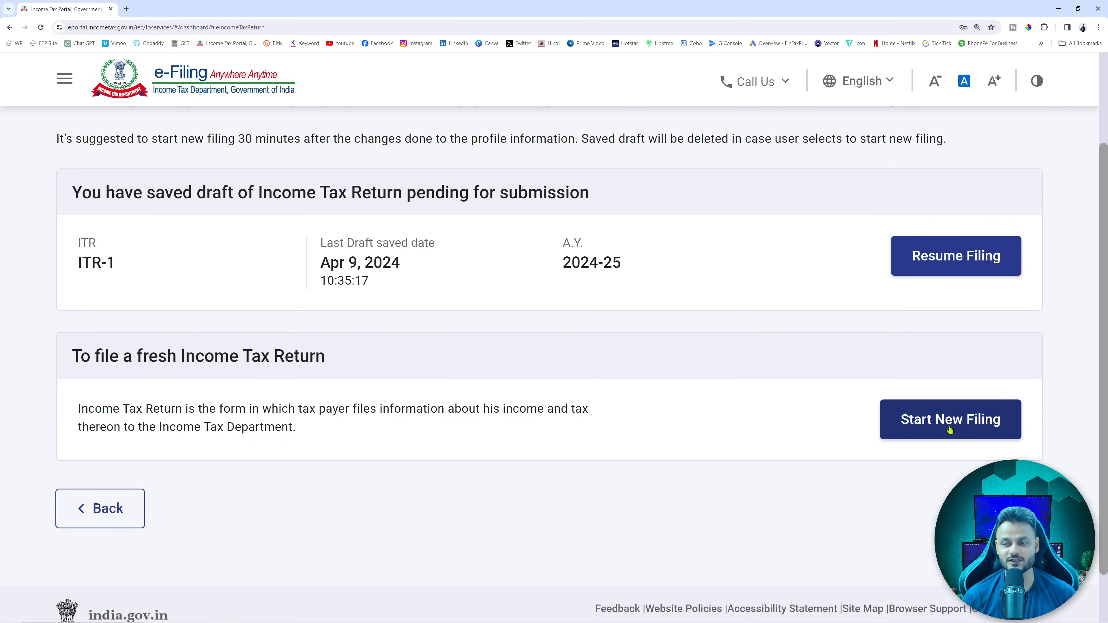
left_click(950, 430)
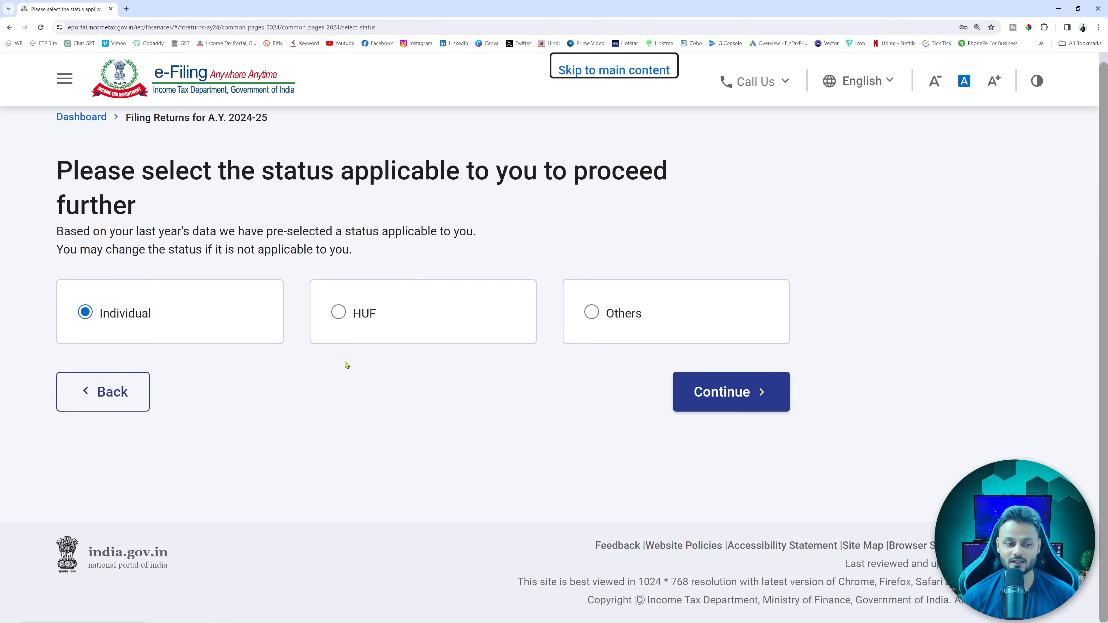
left_click(720, 392)
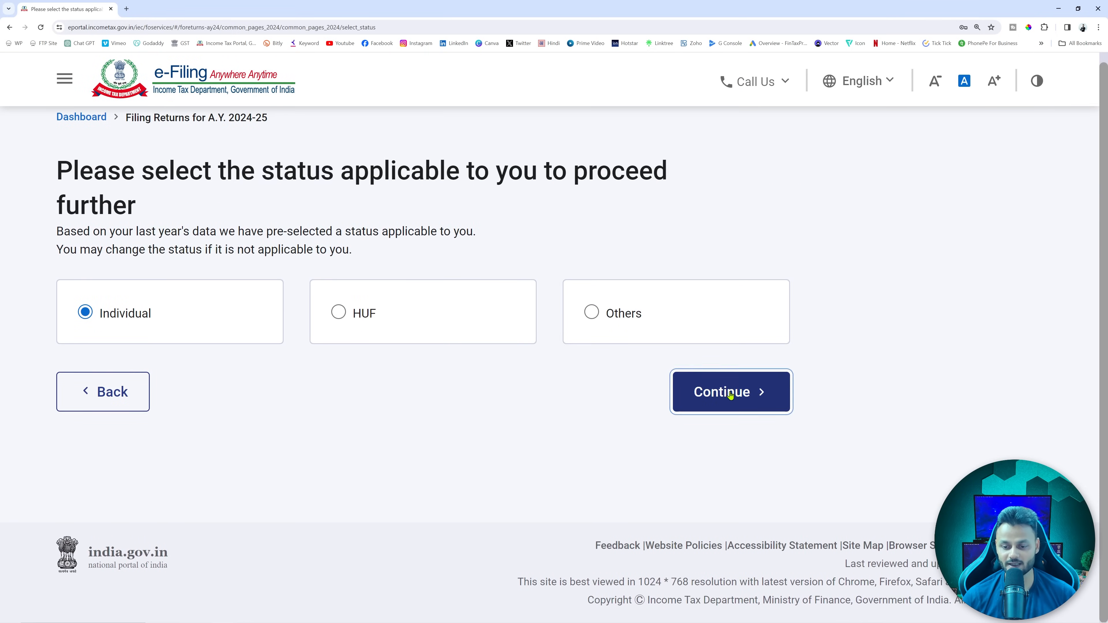
Select ITR-1 as the return form, proceed with it and get started on the filing
left_click(650, 396)
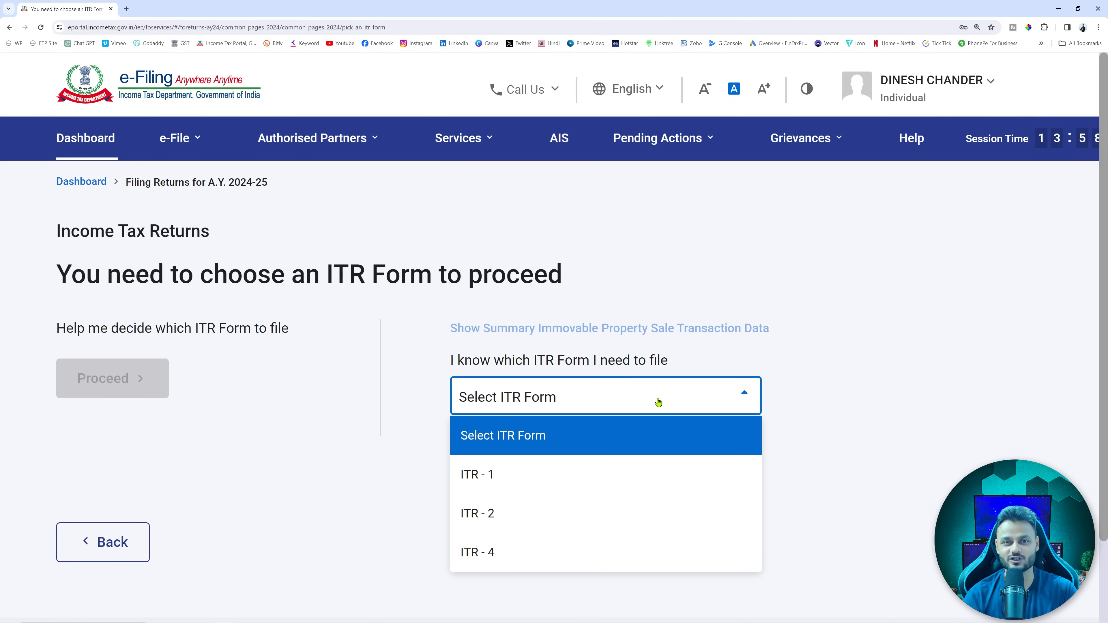
left_click(584, 471)
scroll(581, 477, "down", 3)
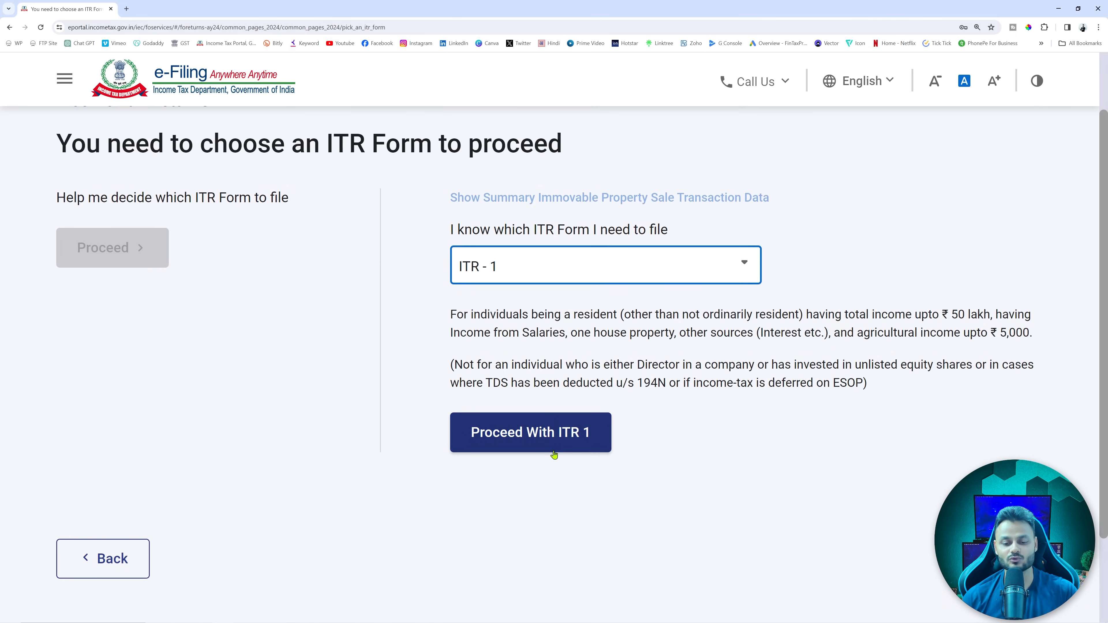
left_click(550, 431)
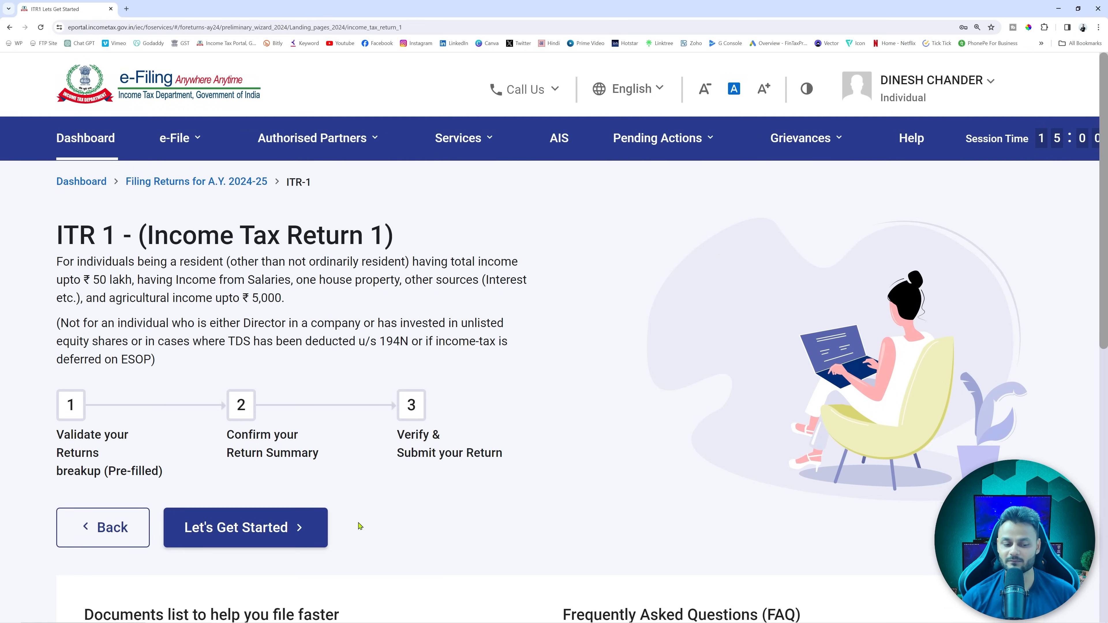
left_click(269, 537)
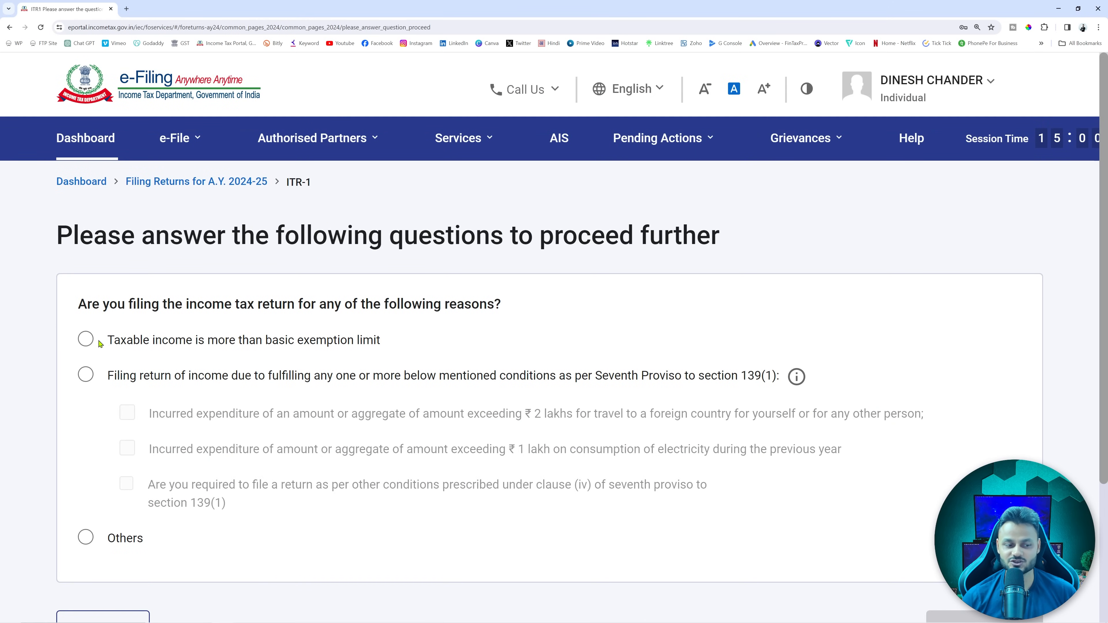
Give "Taxable income is more than basic exemption limit" as the filing reason and continue to the pre-filled return summary
left_click(86, 339)
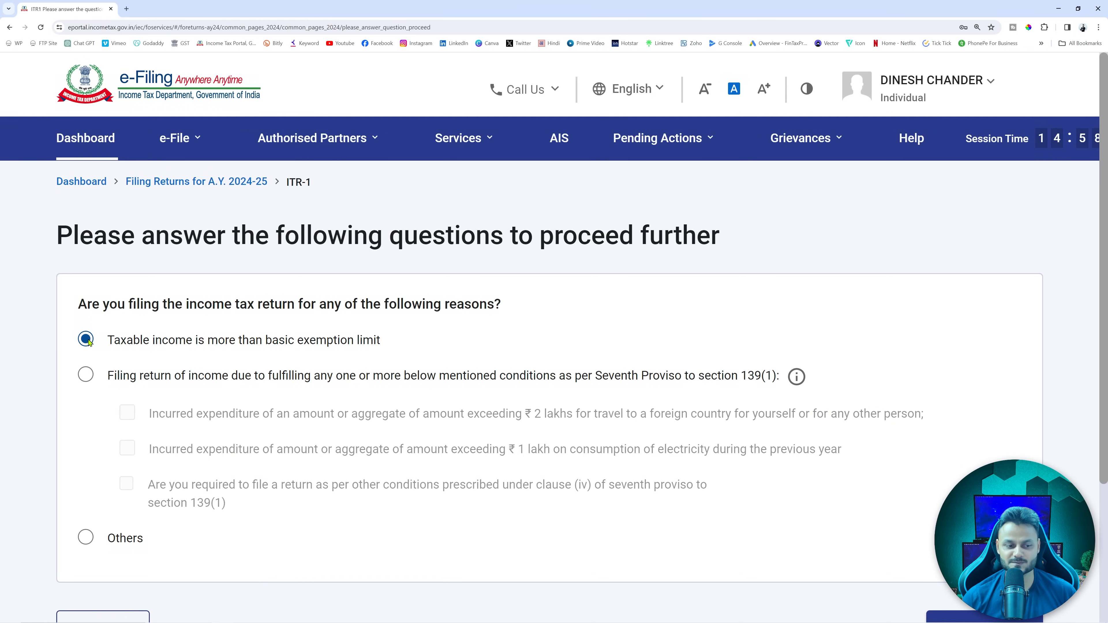
scroll(323, 310, "down", 3)
left_click(951, 500)
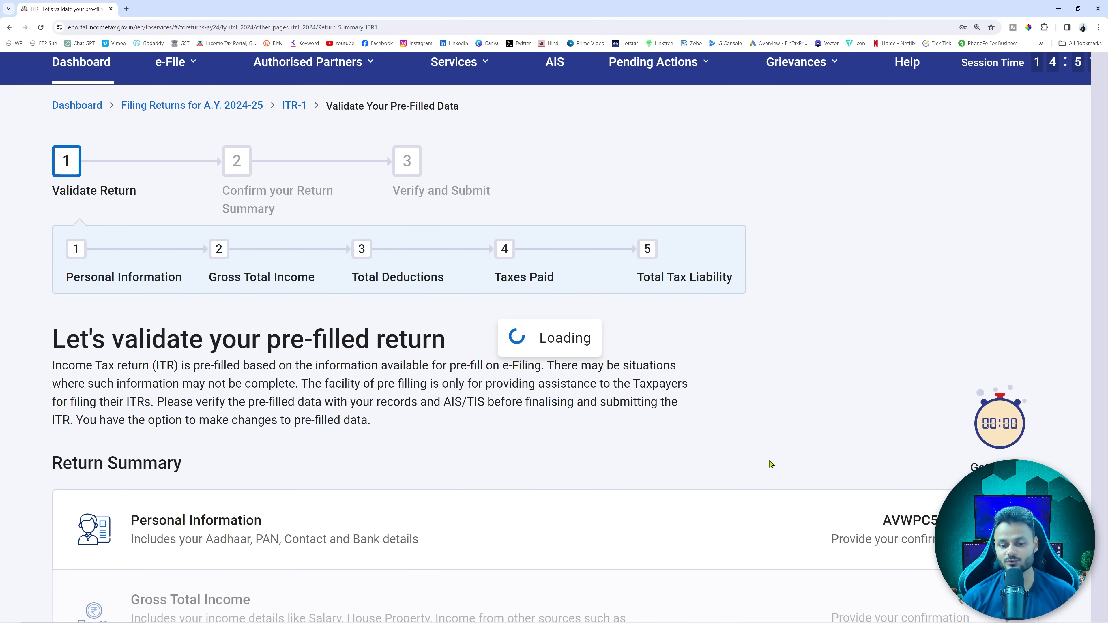
left_click(570, 462)
scroll(467, 386, "down", 2)
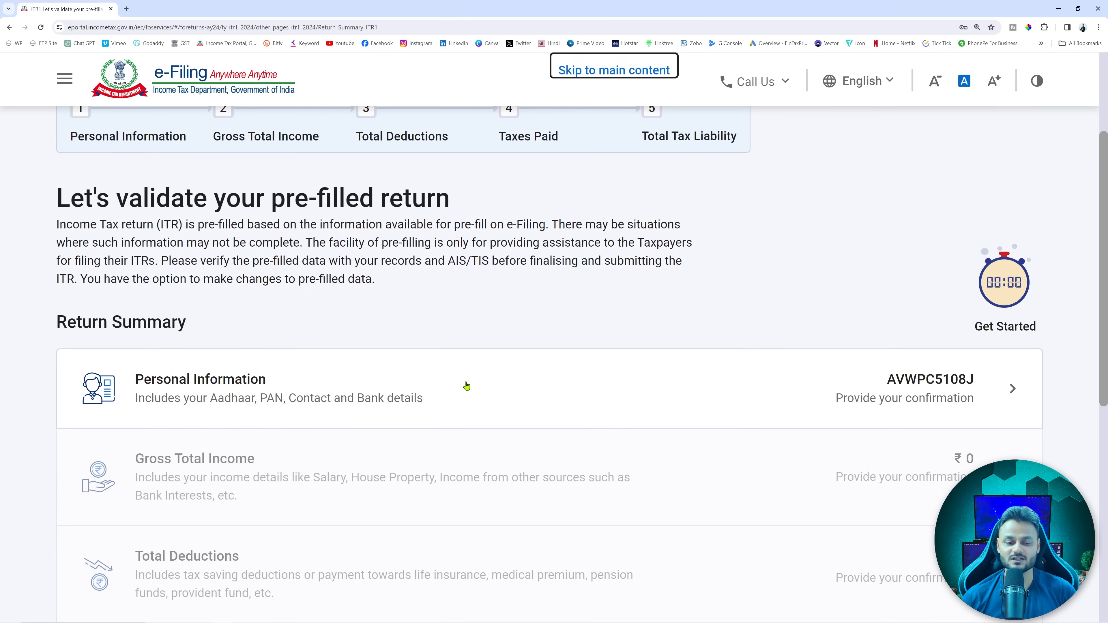
Proceed to the Compliance Portal and bring up its AIS page for F.Y. 2023-24
scroll(469, 388, "up", 4)
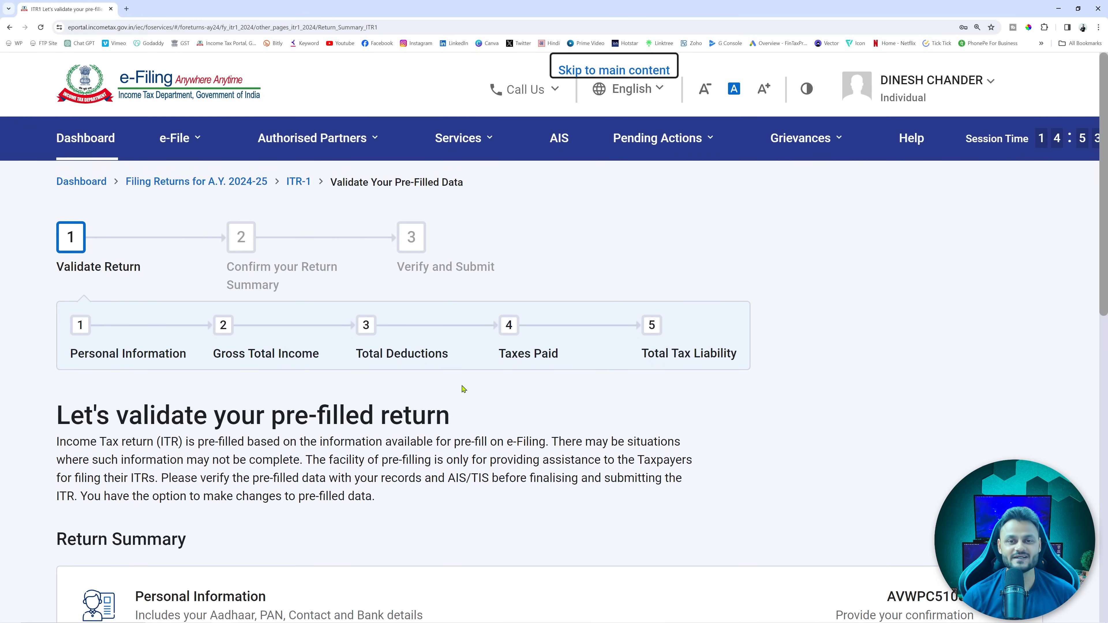
left_click(561, 149)
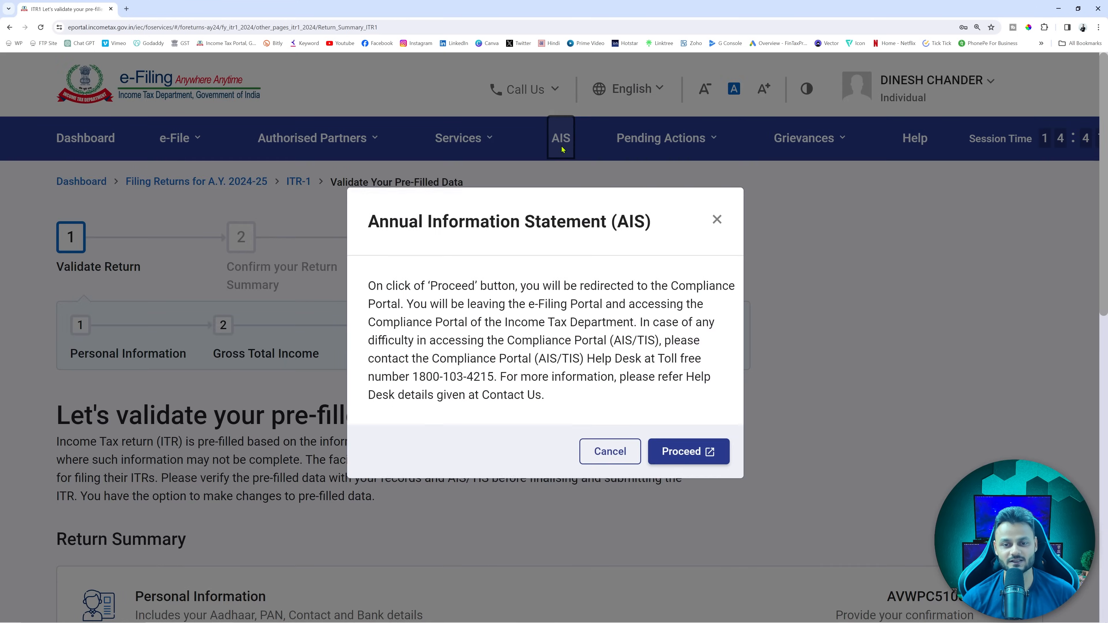
left_click(685, 456)
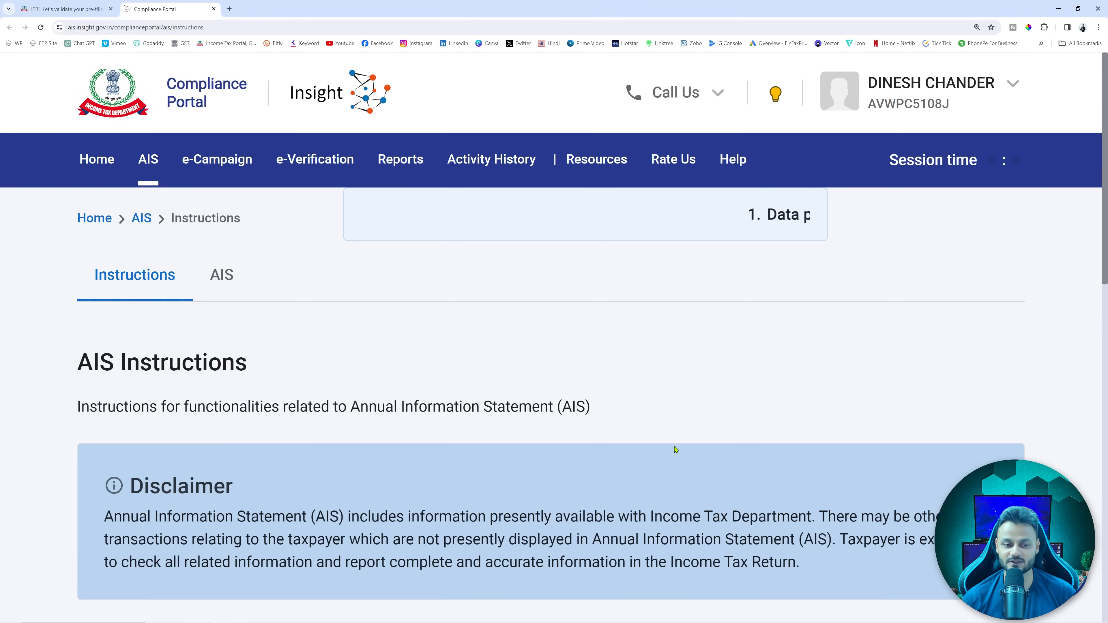
left_click(225, 275)
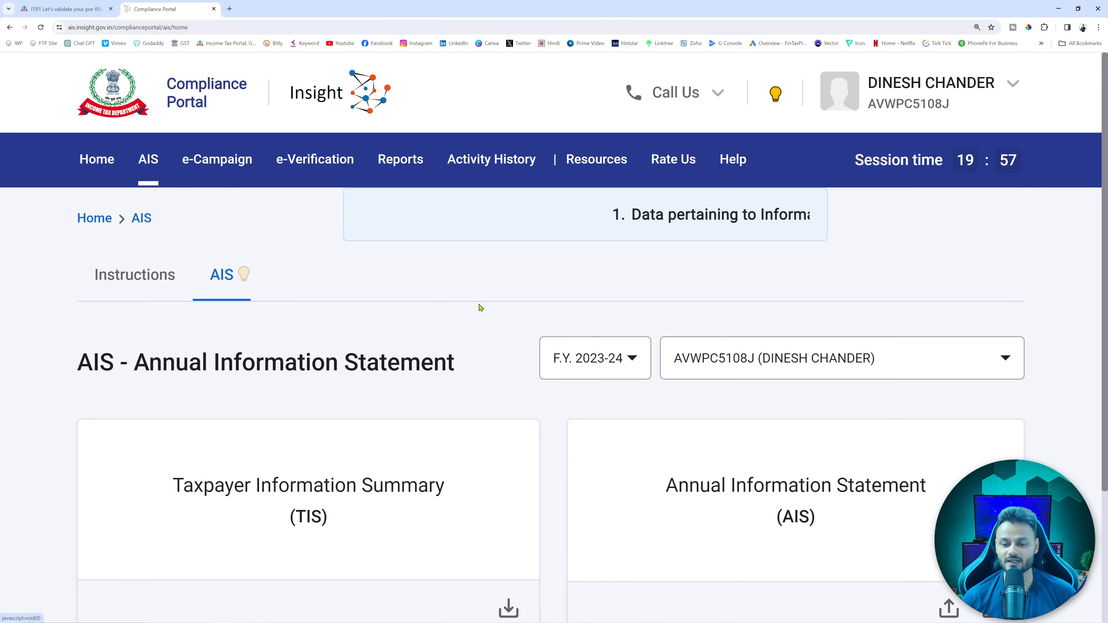
left_click(631, 359)
left_click(617, 415)
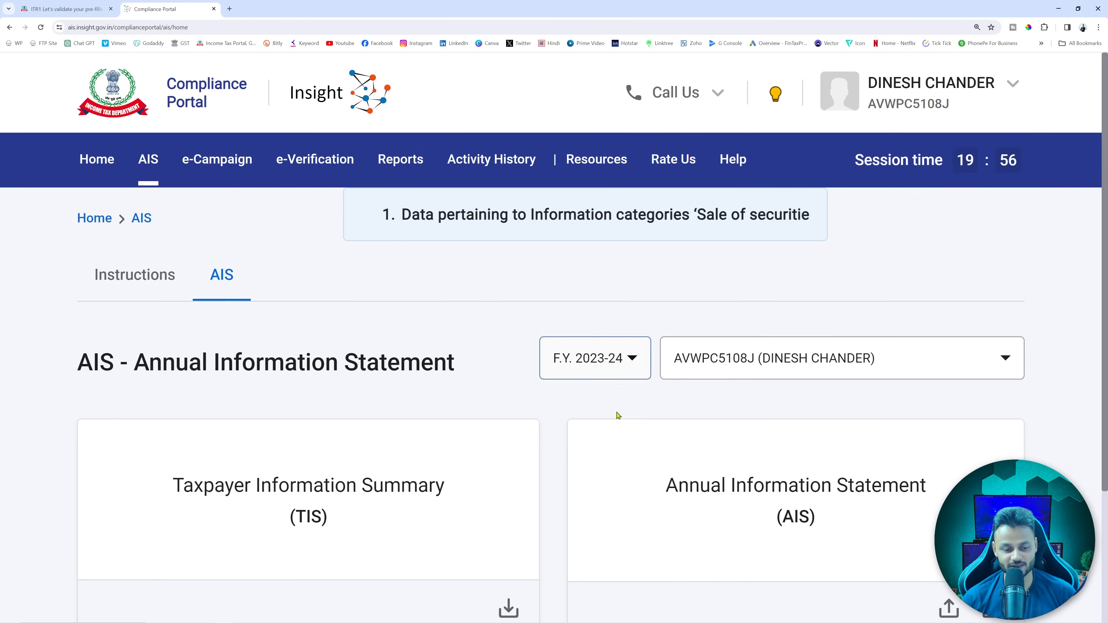
Open the Annual Information Statement and check Part B's SFT Information and Demand and Refund records
scroll(717, 421, "down", 1)
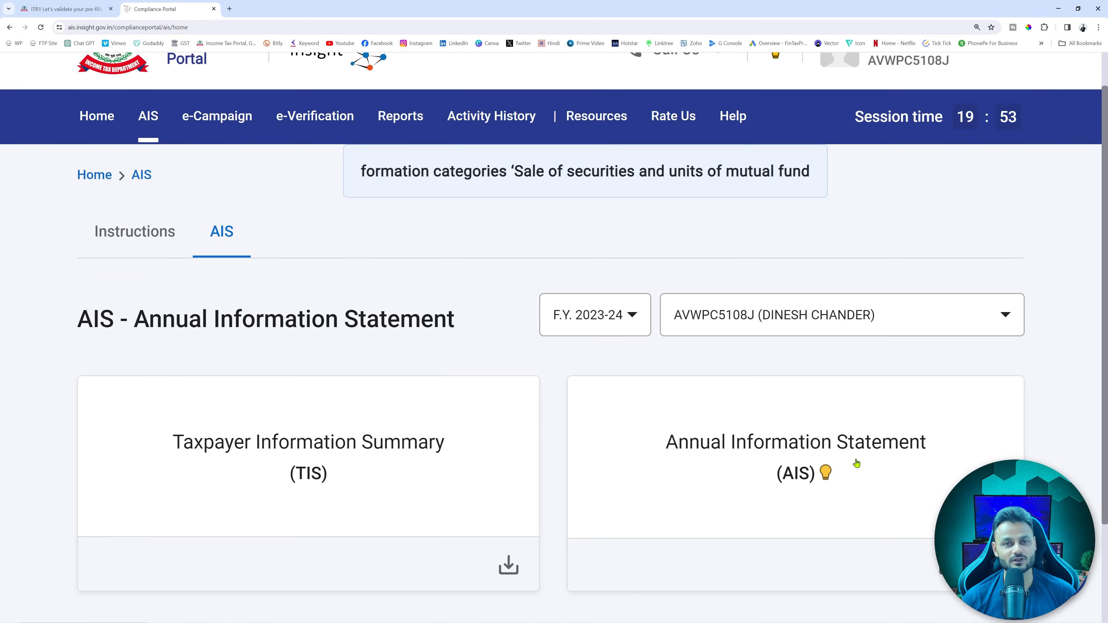
left_click(851, 457)
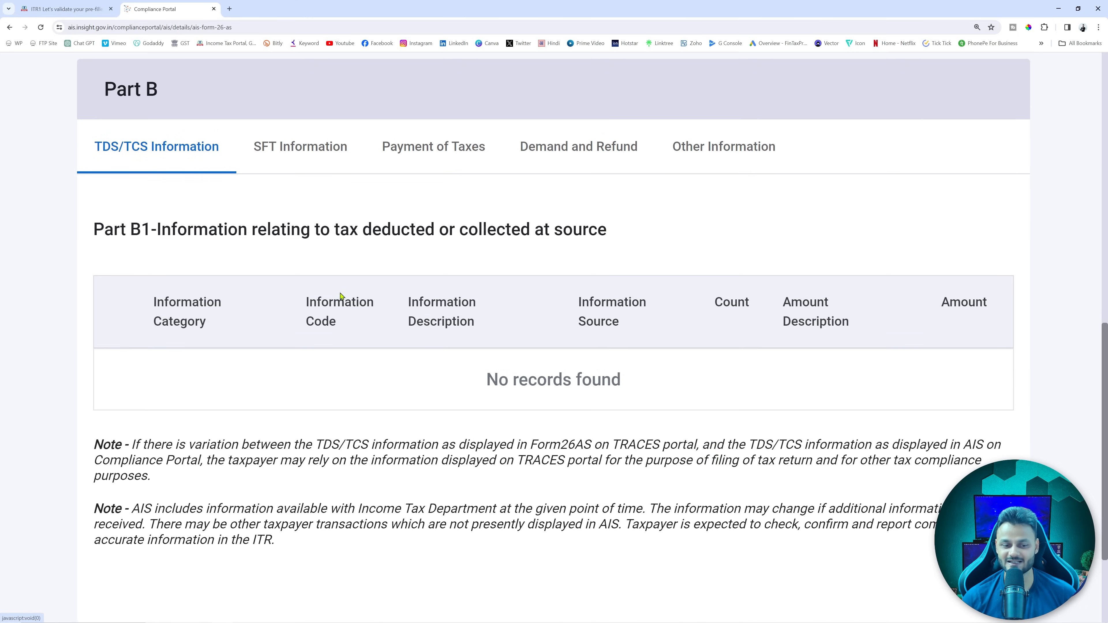
left_click(316, 144)
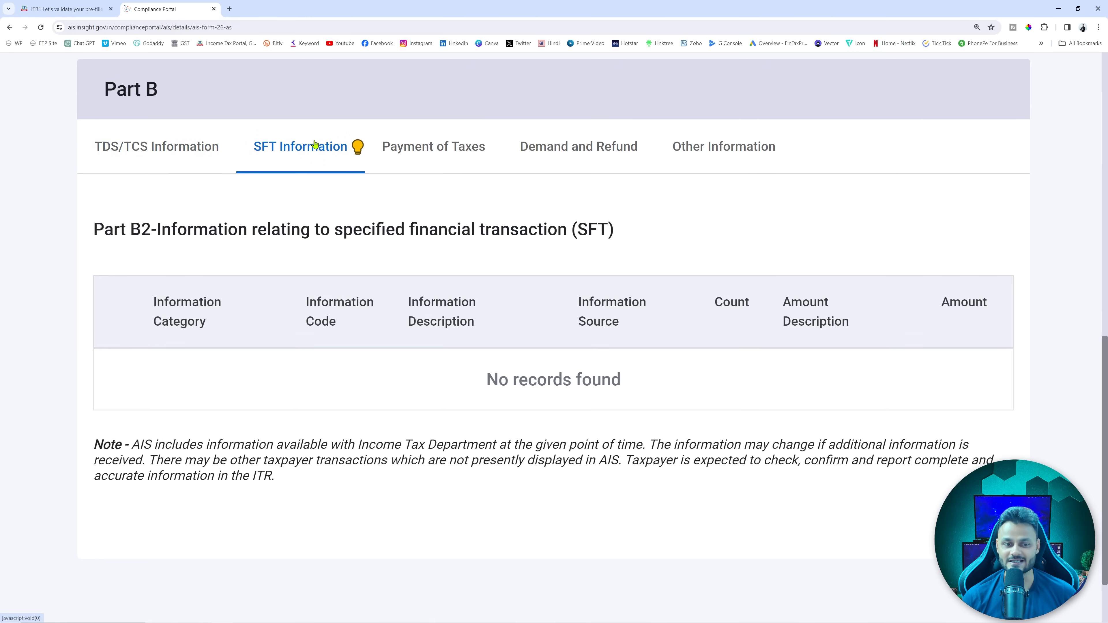
left_click(581, 160)
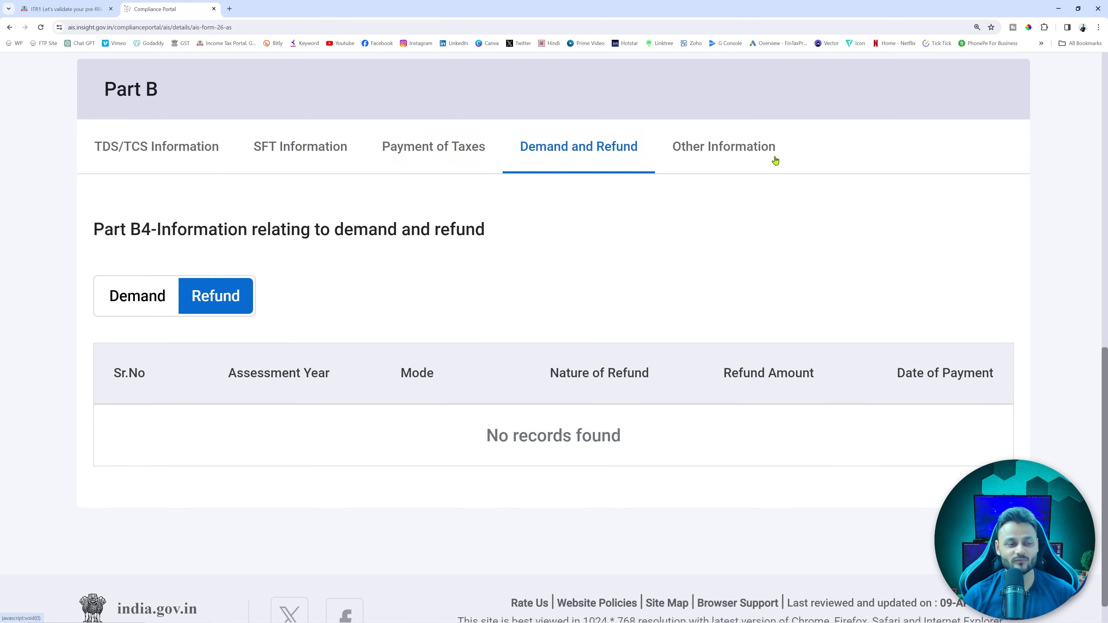
Return to the e-Filing portal and request to view Form 26AS, confirming the redirect to TRACES
left_click(62, 6)
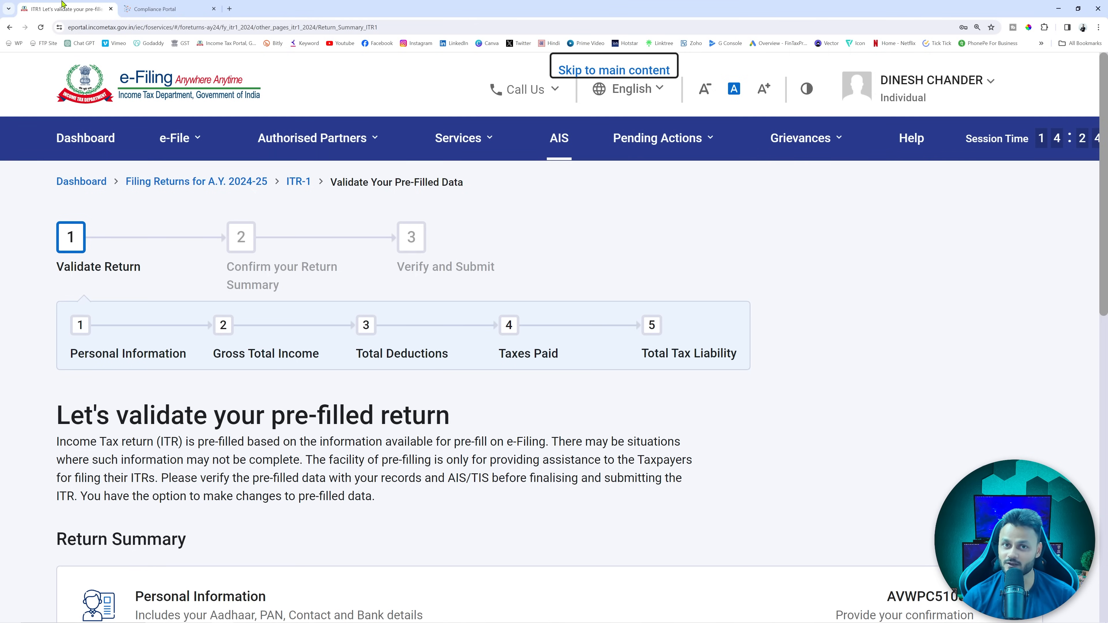
left_click(179, 139)
mouse_move(215, 181)
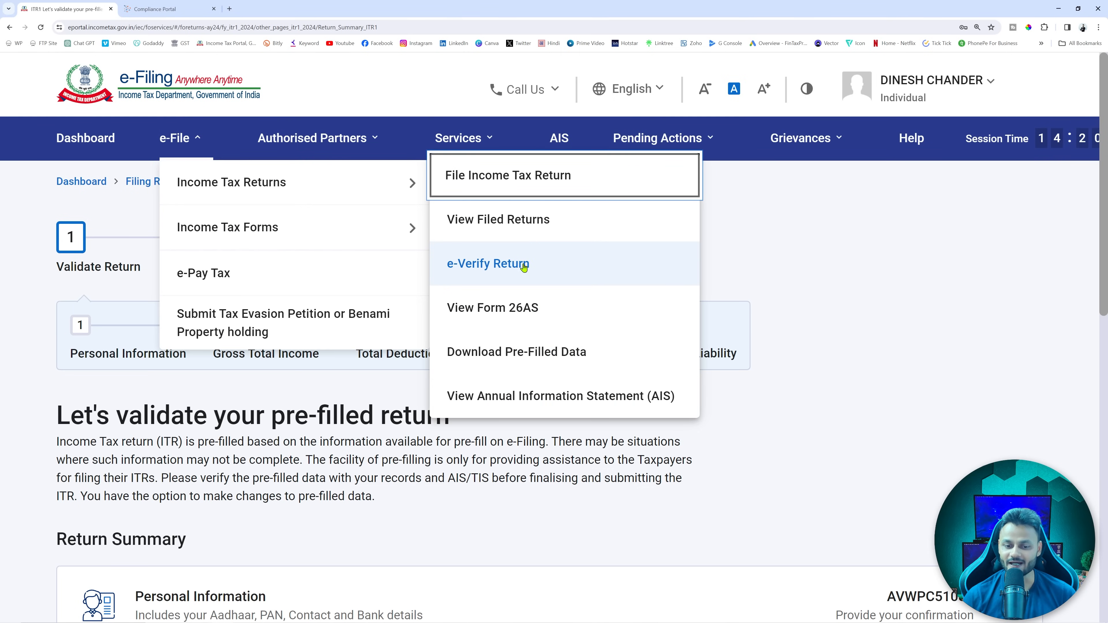
left_click(521, 315)
left_click(746, 491)
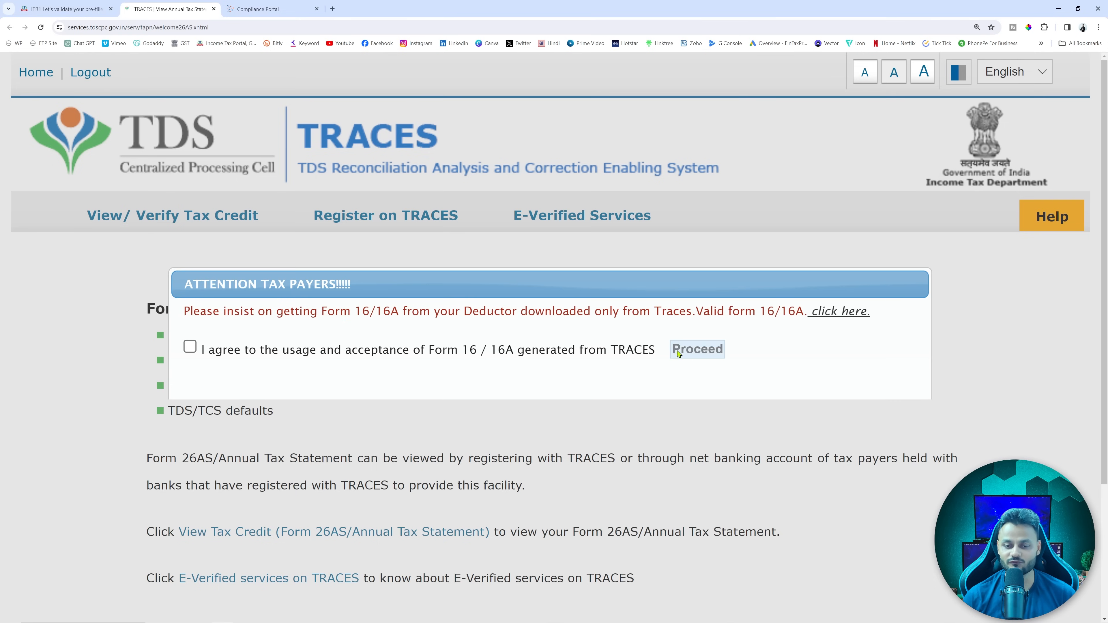
Agree to the usage of Form 16/16A generated from TRACES and open View Tax Credit (Form 26AS/Annual Tax Statement)
left_click(190, 347)
left_click(700, 351)
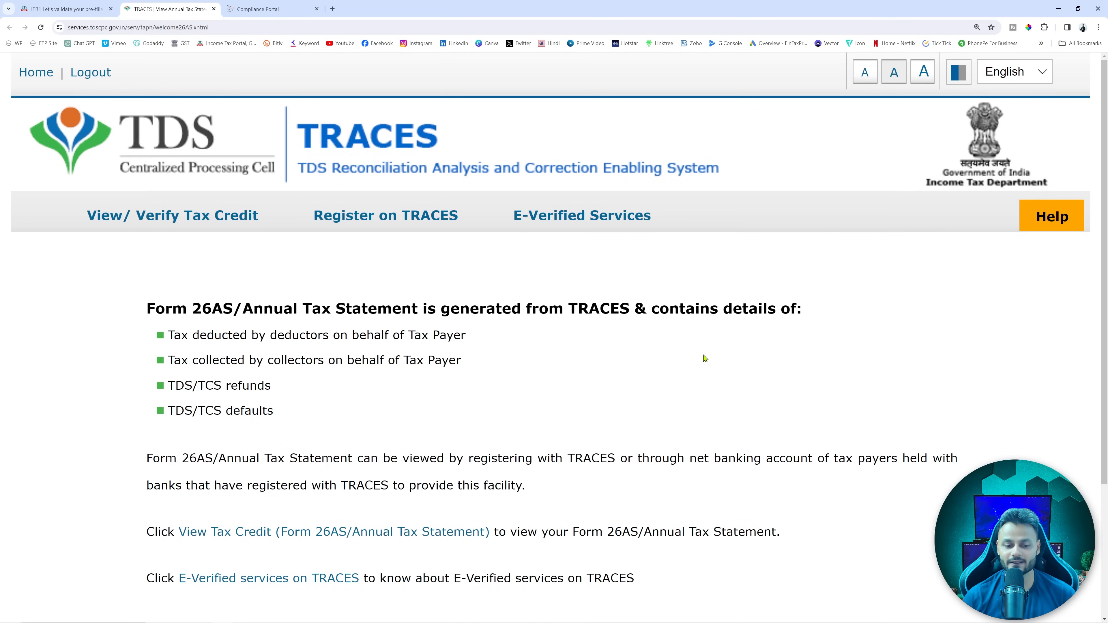
scroll(706, 358, "down", 2)
left_click(298, 448)
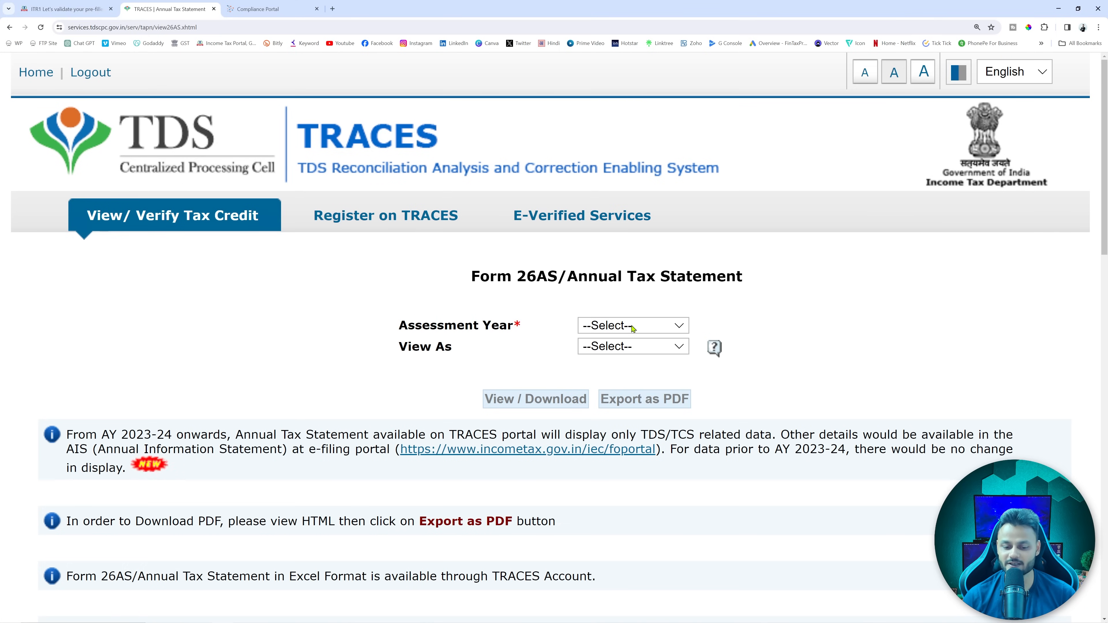
Display the Form 26AS statement for assessment year 2024-25 as HTML and review its TDS, TCS and refund parts
left_click(633, 327)
left_click(631, 573)
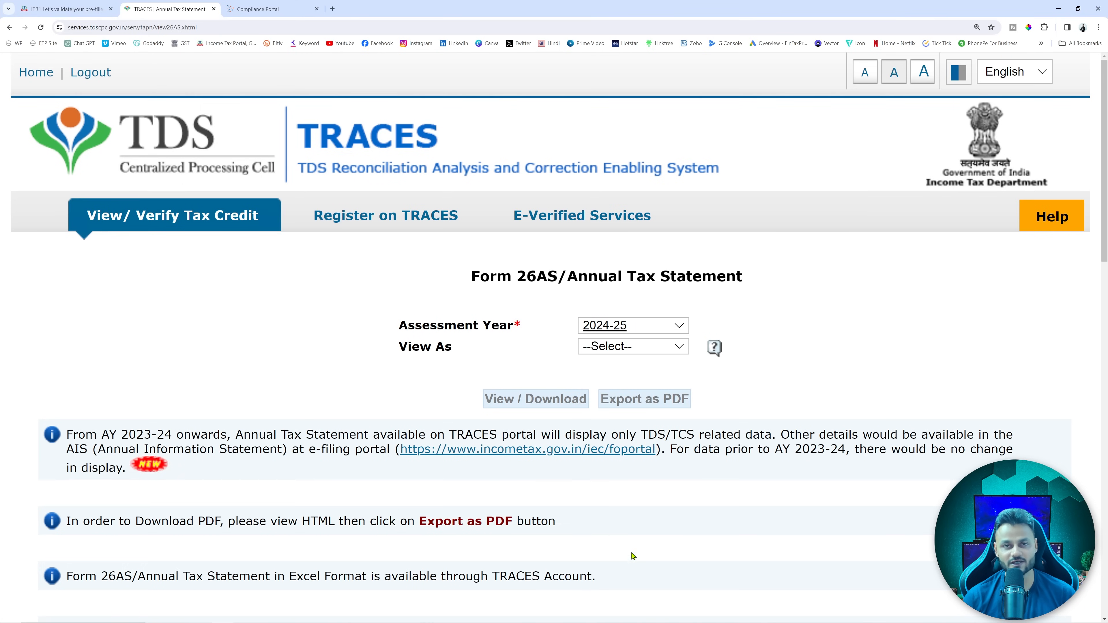
left_click(632, 346)
left_click(628, 378)
left_click(559, 398)
scroll(560, 404, "down", 20)
scroll(561, 401, "down", 3)
scroll(561, 400, "up", 8)
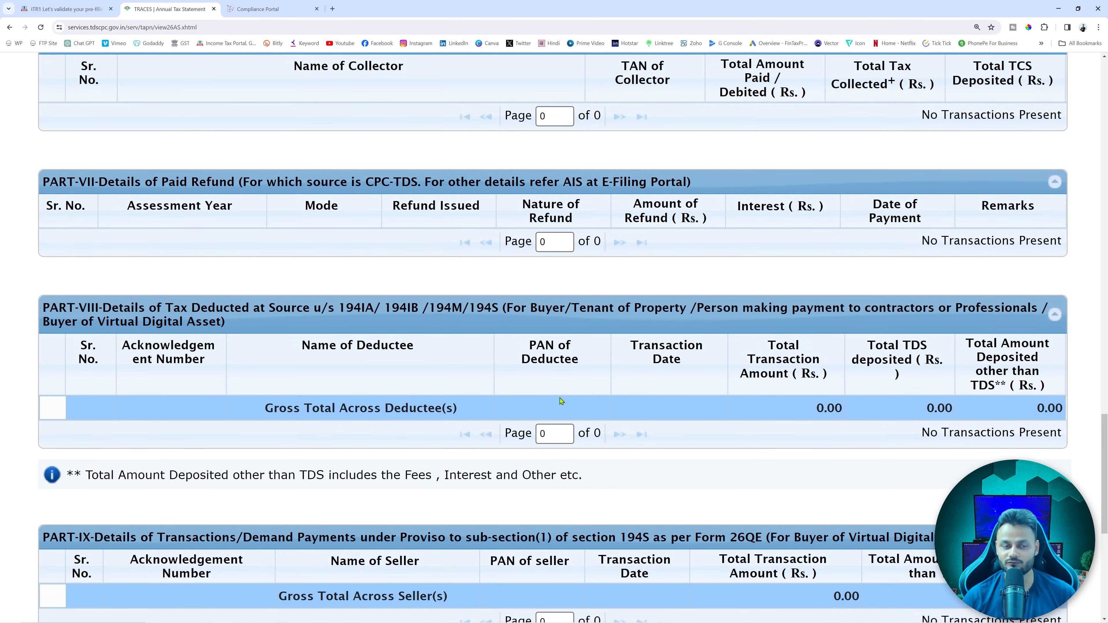
scroll(562, 401, "up", 4)
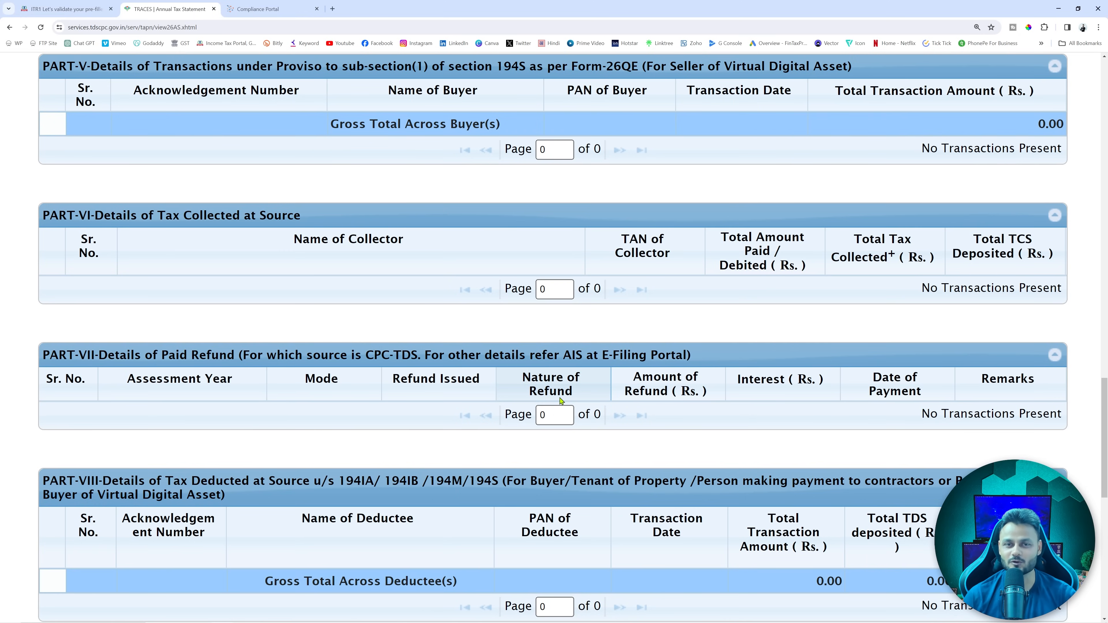
Return to the ITR-1 pre-filled return on the e-Filing portal and open its Personal Information section
left_click(83, 6)
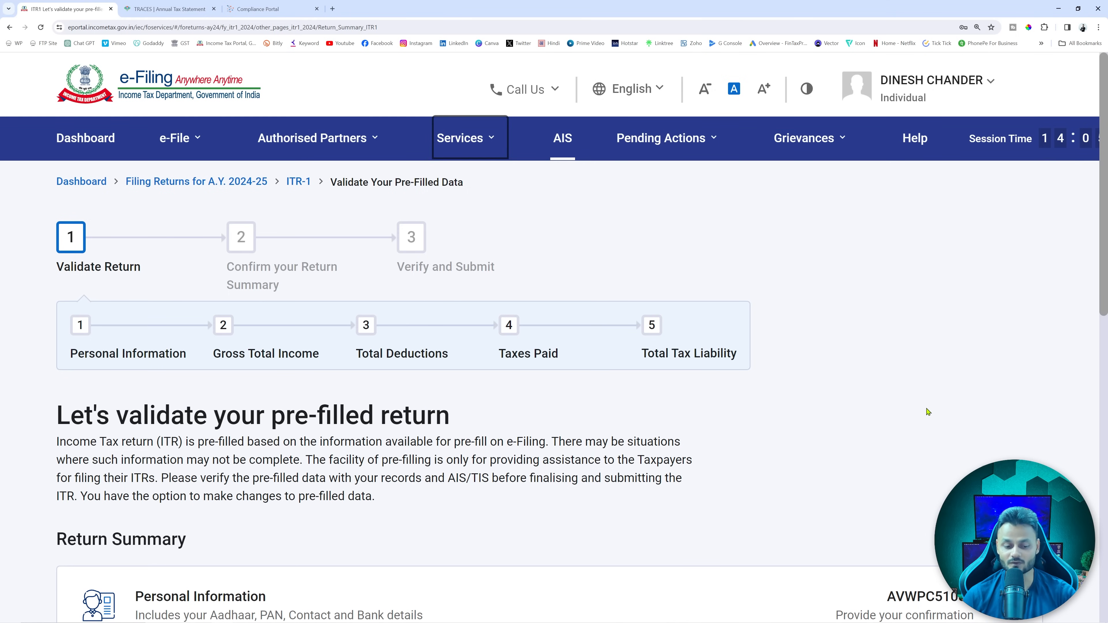
scroll(976, 413, "down", 2)
scroll(976, 413, "down", 5)
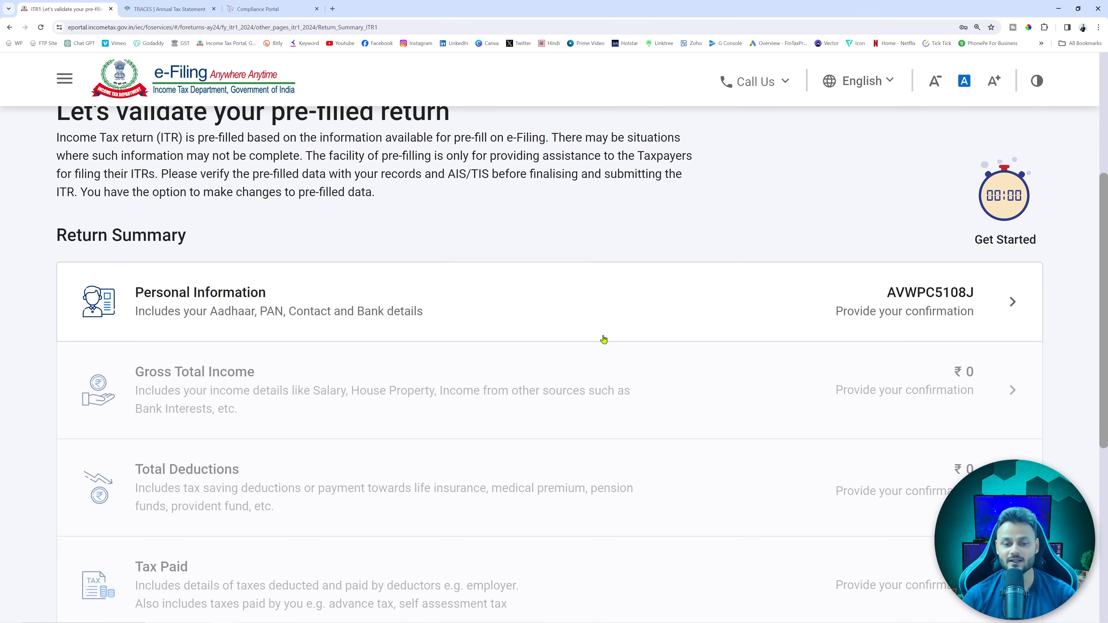
left_click(577, 324)
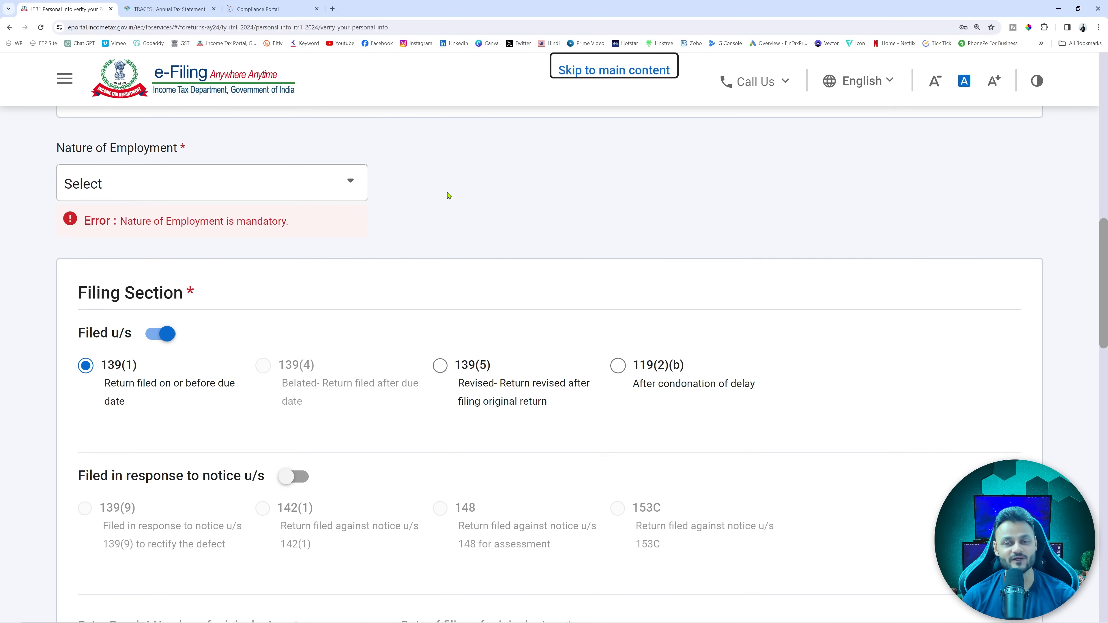
Set the Nature of Employment to Central Government and check the Filing Section through to the new tax regime opt-out question
left_click(339, 188)
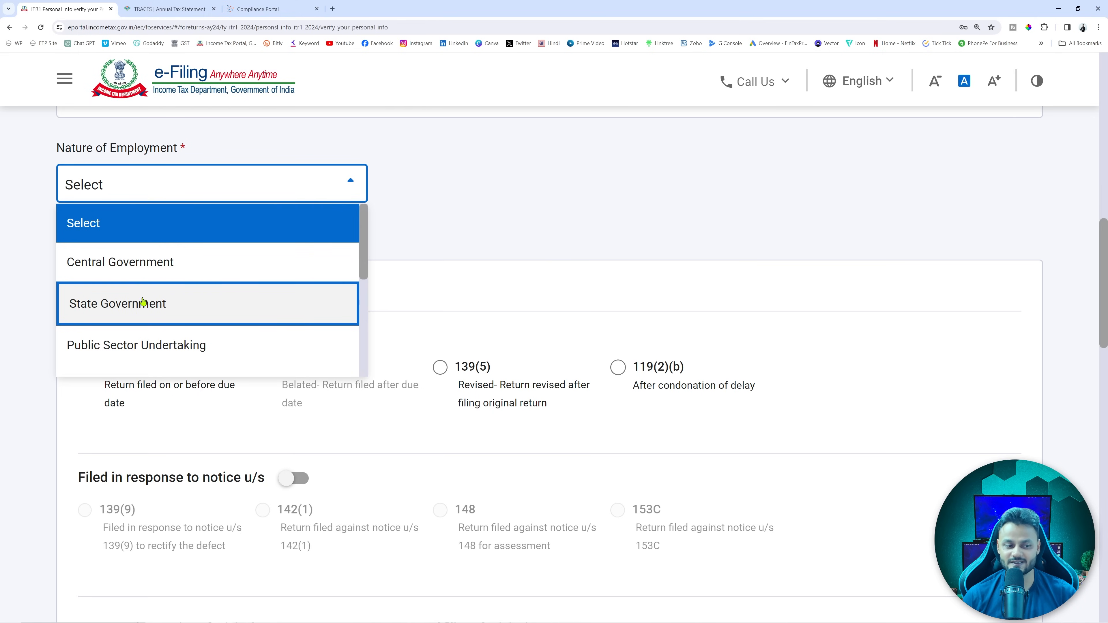
left_click(160, 274)
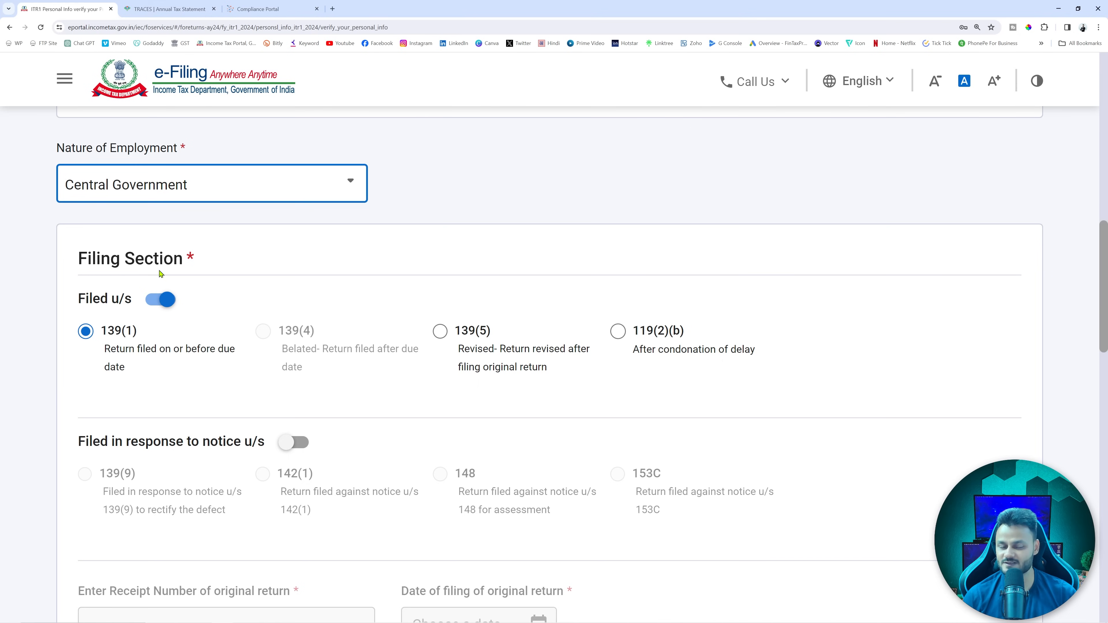
scroll(190, 252, "down", 1)
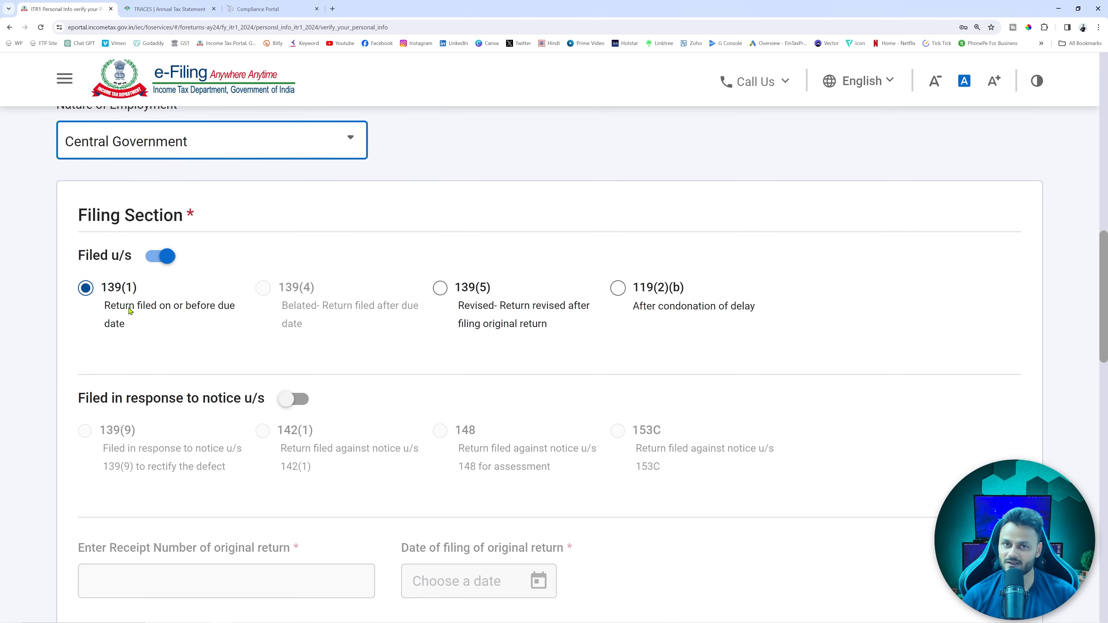
scroll(129, 310, "down", 3)
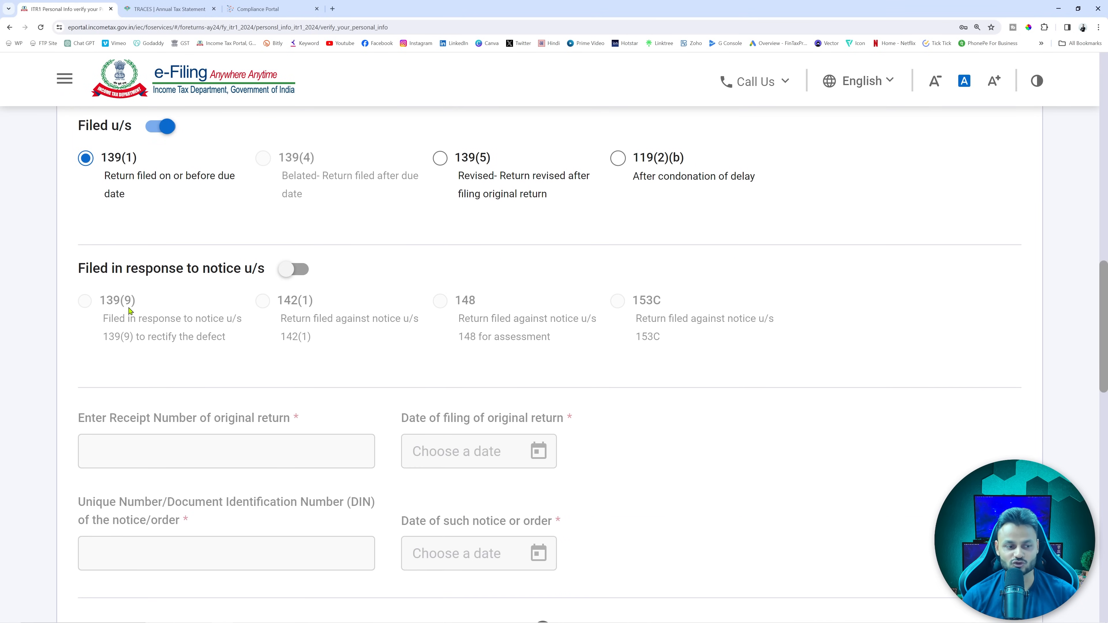
scroll(128, 307, "down", 7)
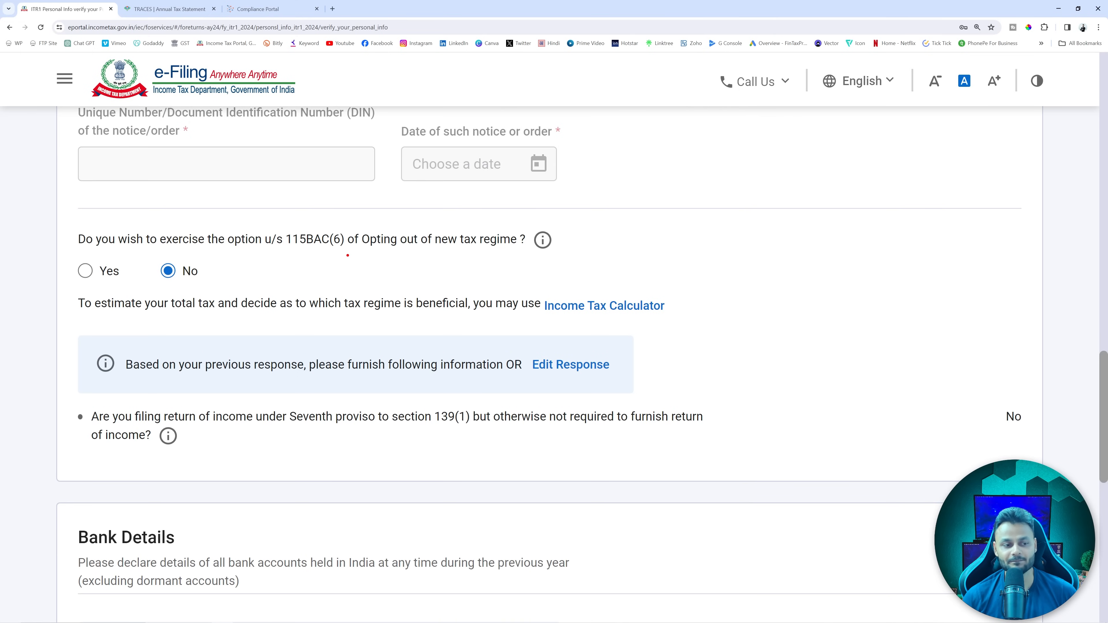
mouse_move(59, 227)
left_mouse_down()
mouse_move(291, 264)
mouse_move(655, 288)
left_mouse_up()
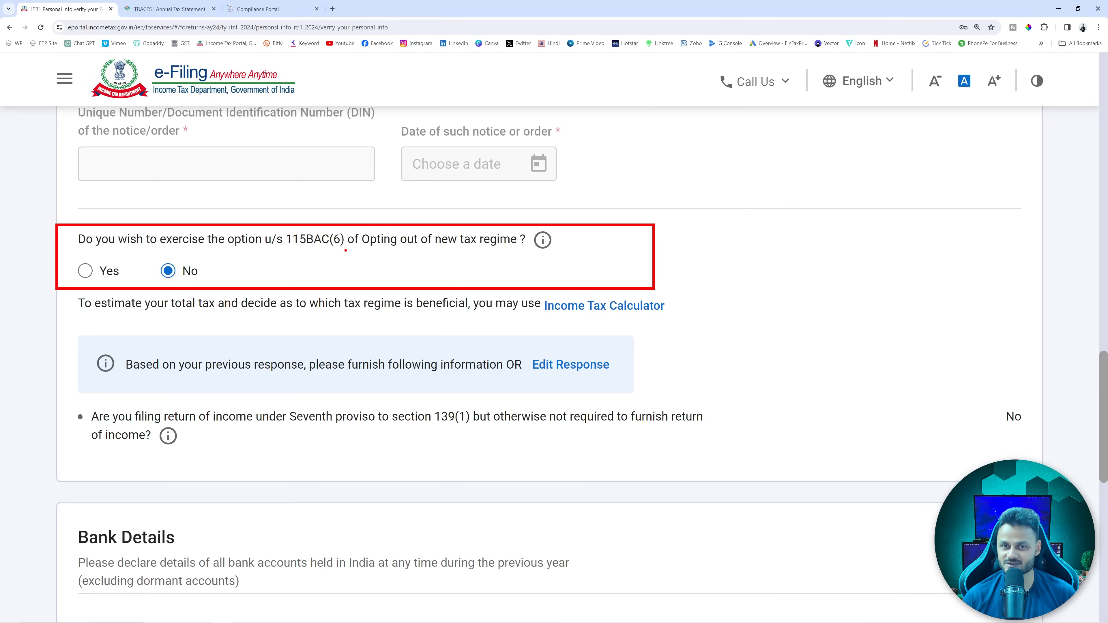
Switch to the ITR for Army & Security Forces mind map and review its allowance, DCPS Contribution, CGEGIS and Home Loan branches
key("alt+Tab")
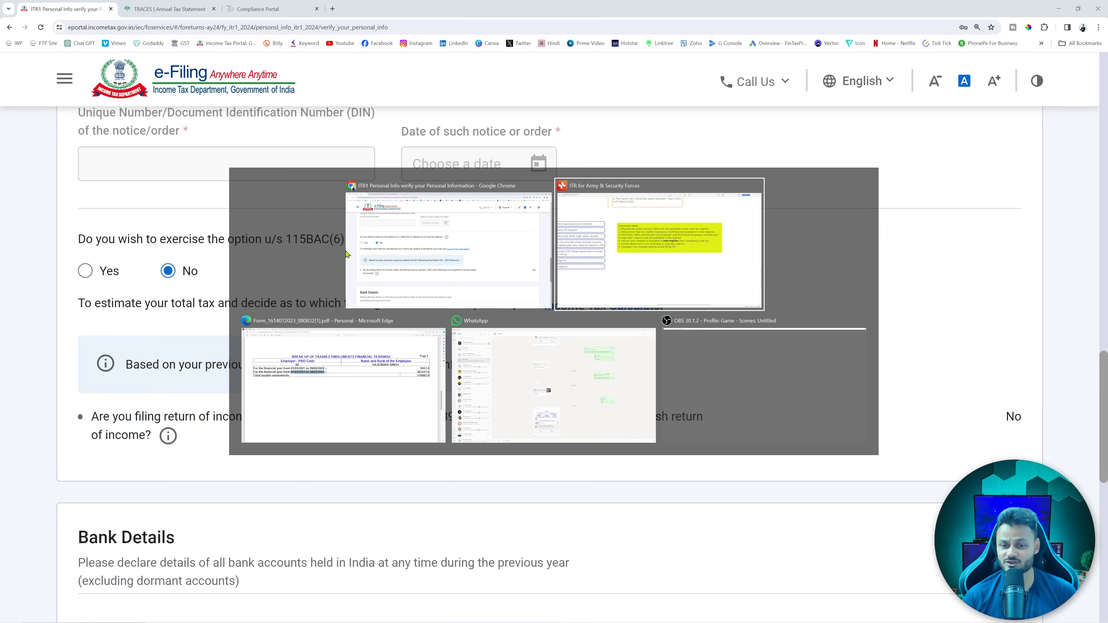
scroll(421, 218, "down", 4)
scroll(381, 256, "up", 5)
scroll(382, 256, "up", 7)
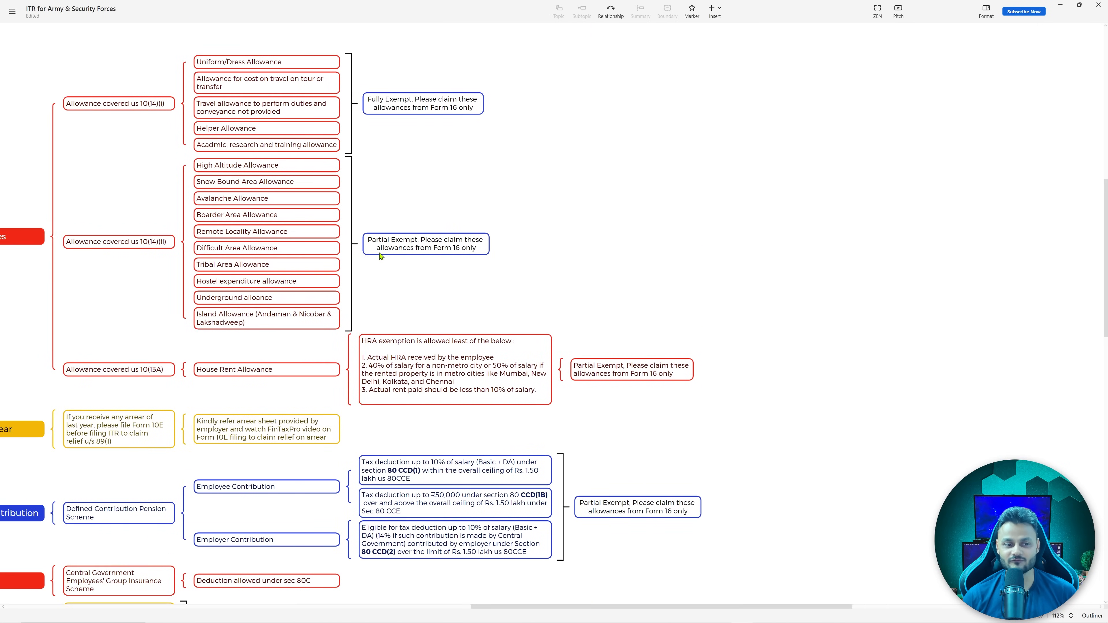
scroll(381, 256, "left", 3)
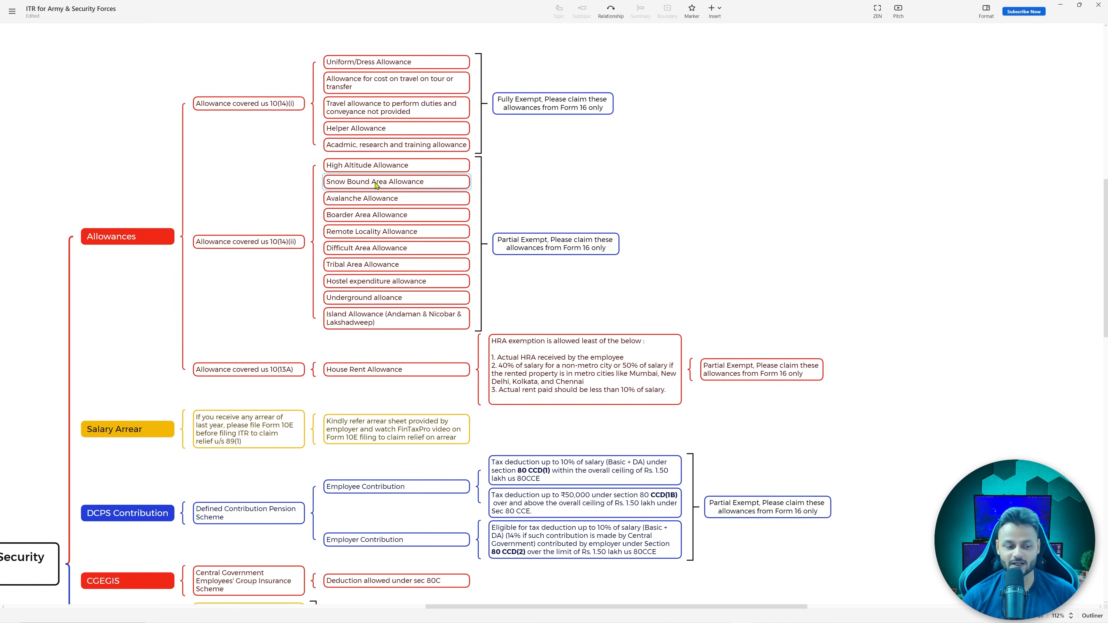
scroll(377, 248, "down", 4)
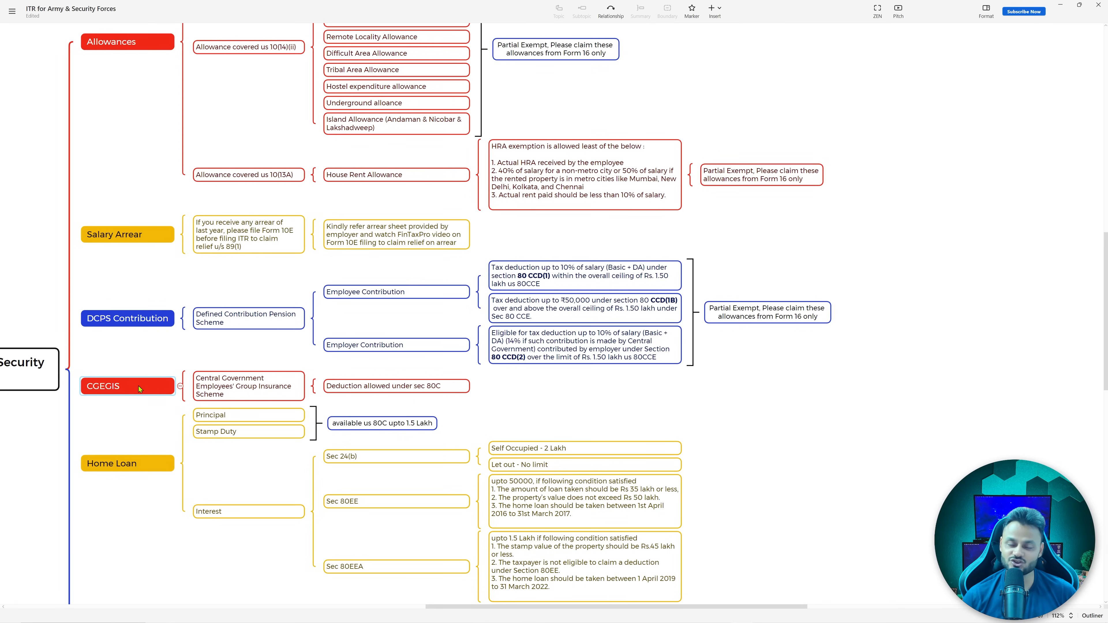
Switch back to the e-Filing form in Chrome and answer Yes to opting out of the new tax regime u/s 115BAC(6)
key("alt+Tab")
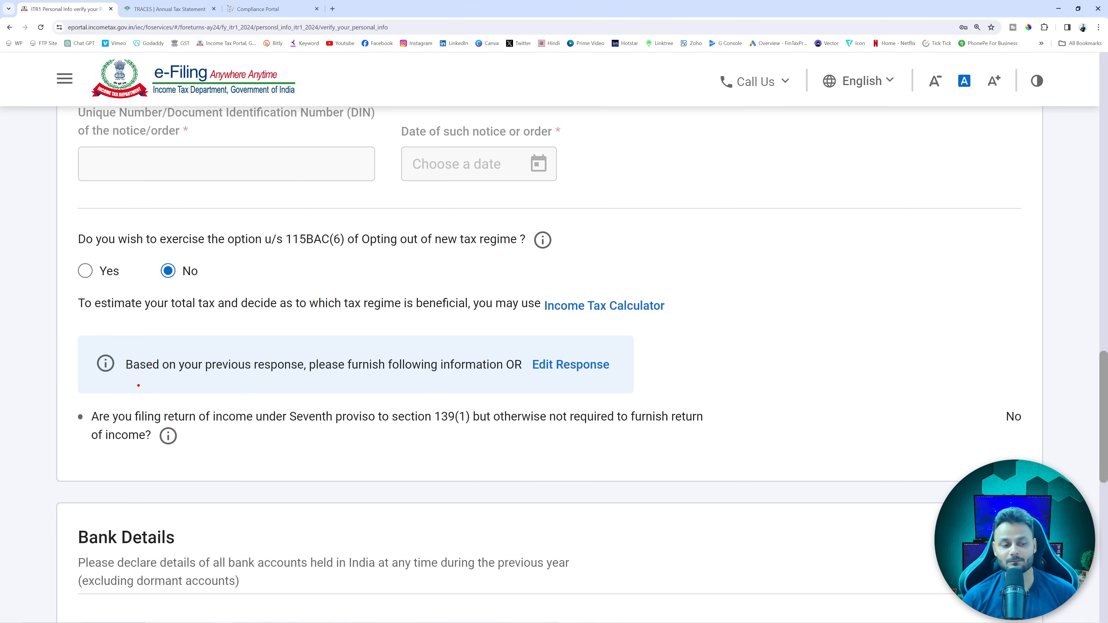
left_click_drag(60, 215, 687, 291)
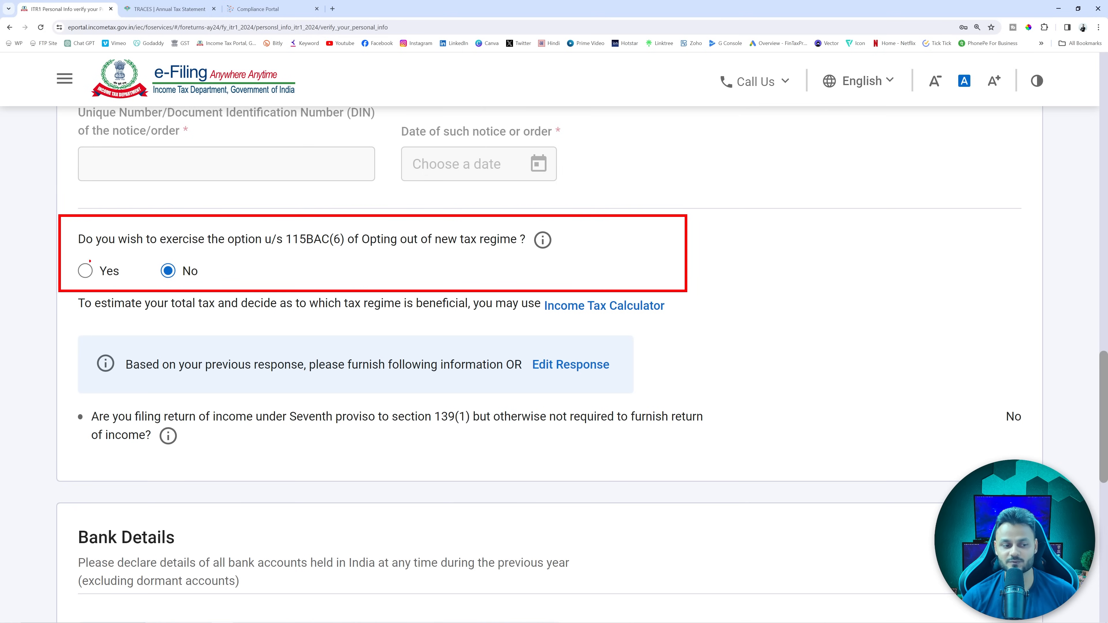
mouse_move(66, 249)
left_mouse_down()
mouse_move(155, 287)
mouse_move(138, 292)
left_mouse_up()
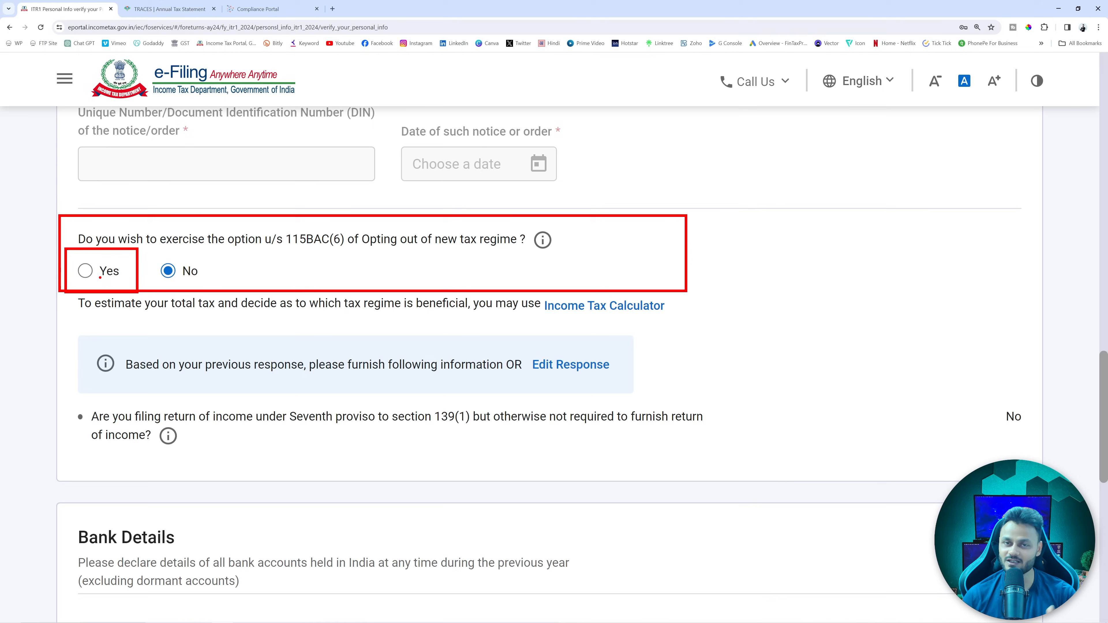
key("Escape")
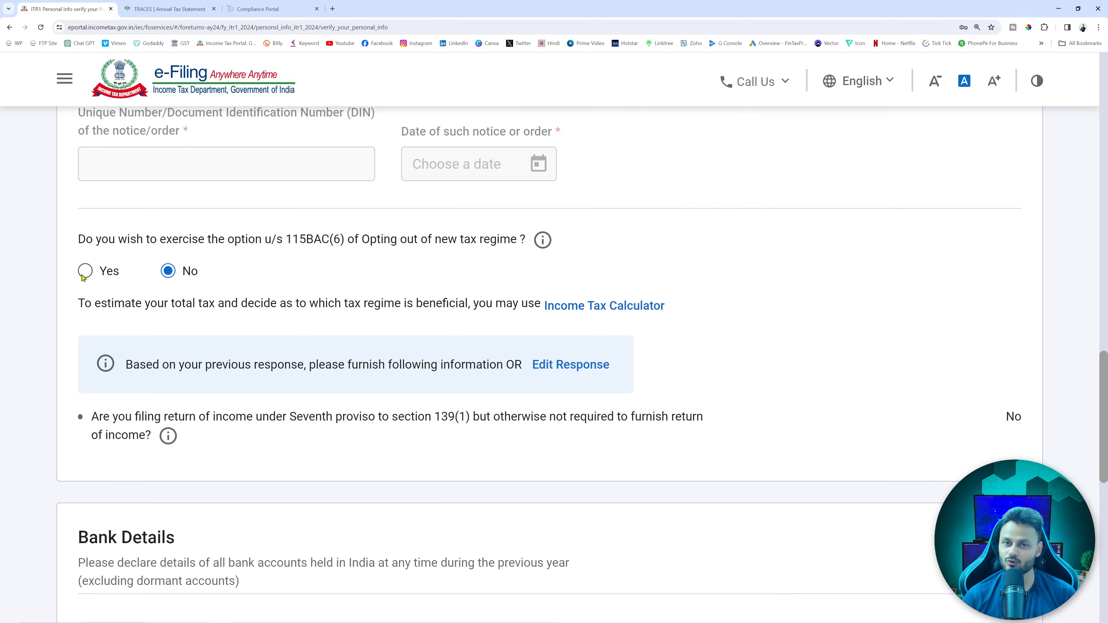
left_click(84, 273)
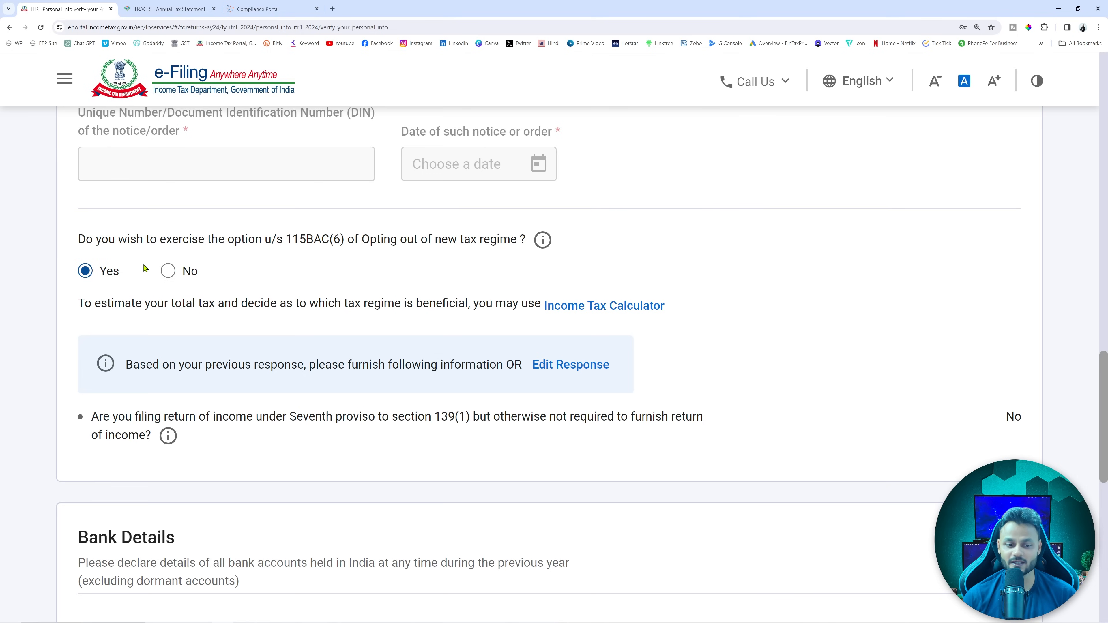
Check the accounts listed under Bank Details and confirm the Personal Information section
scroll(237, 281, "down", 5)
scroll(239, 282, "down", 8)
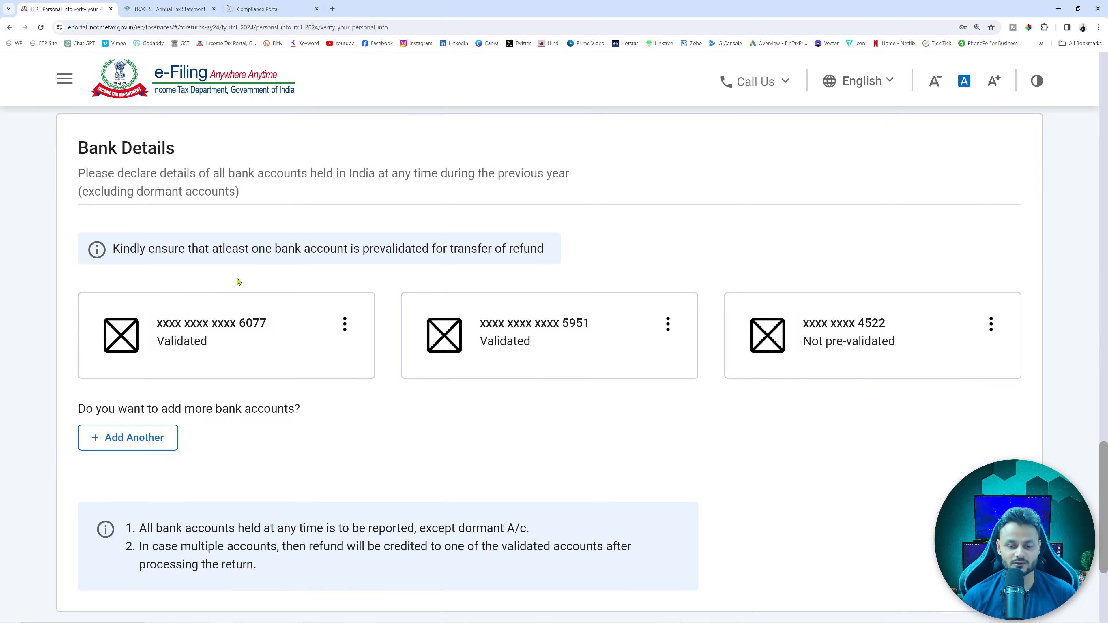
scroll(362, 268, "up", 4)
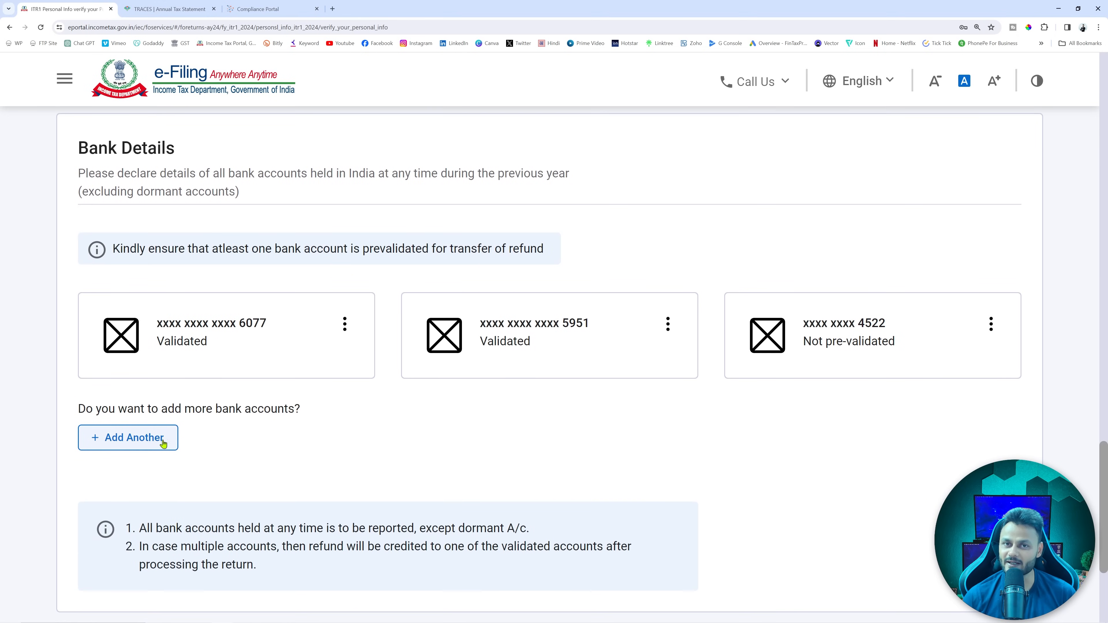
scroll(386, 426, "down", 5)
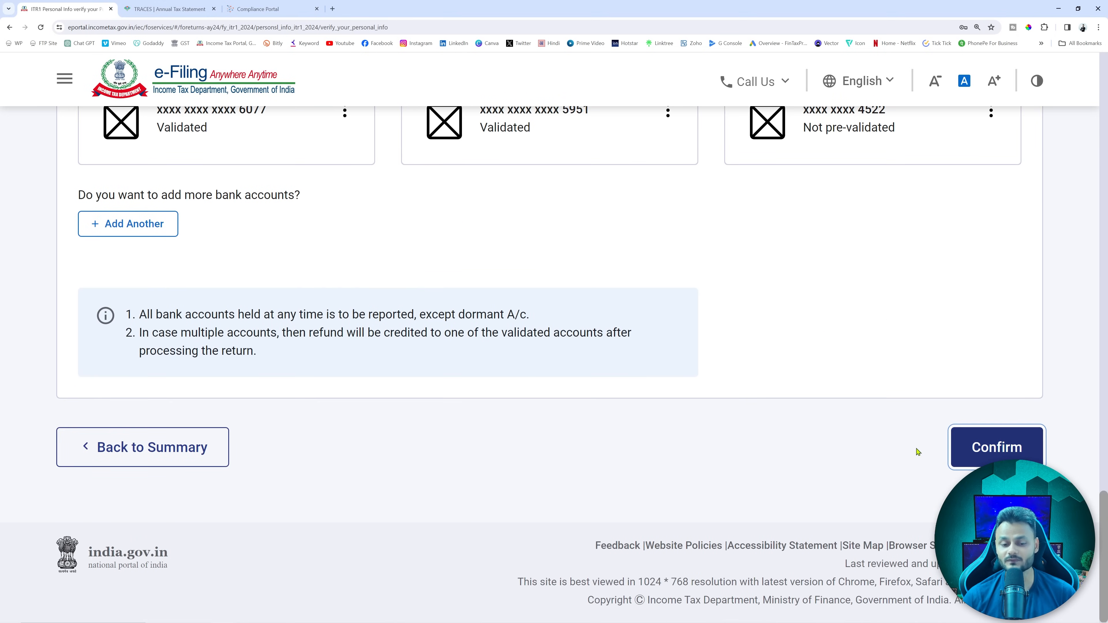
left_click(958, 452)
Open Gross Total Income and proceed past the Salary Exemption questions to the income source details
scroll(450, 346, "down", 6)
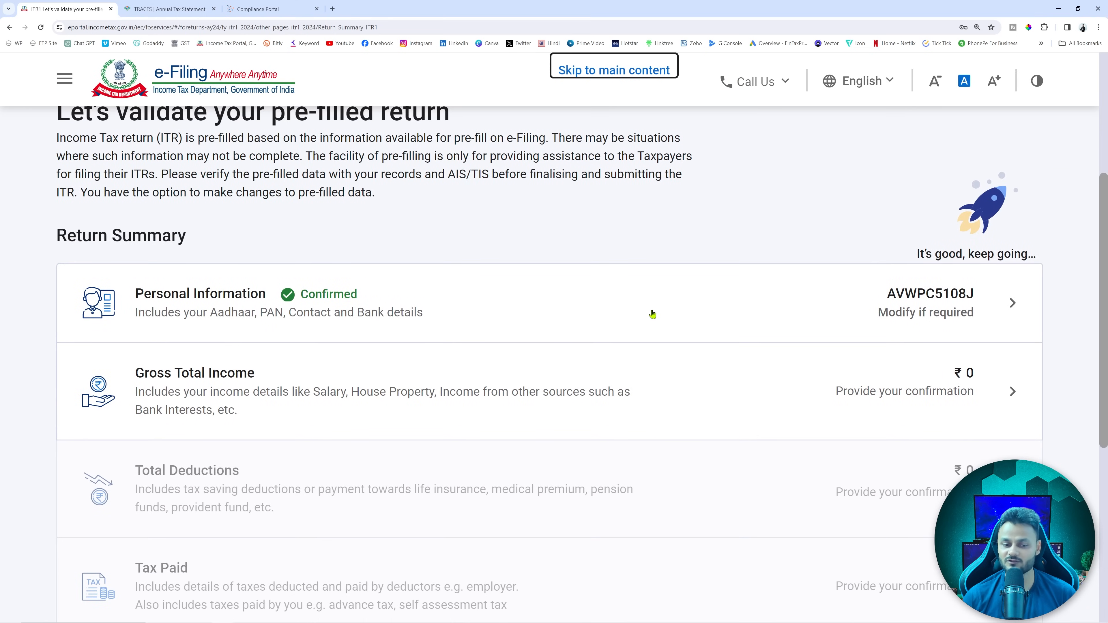
left_click(678, 400)
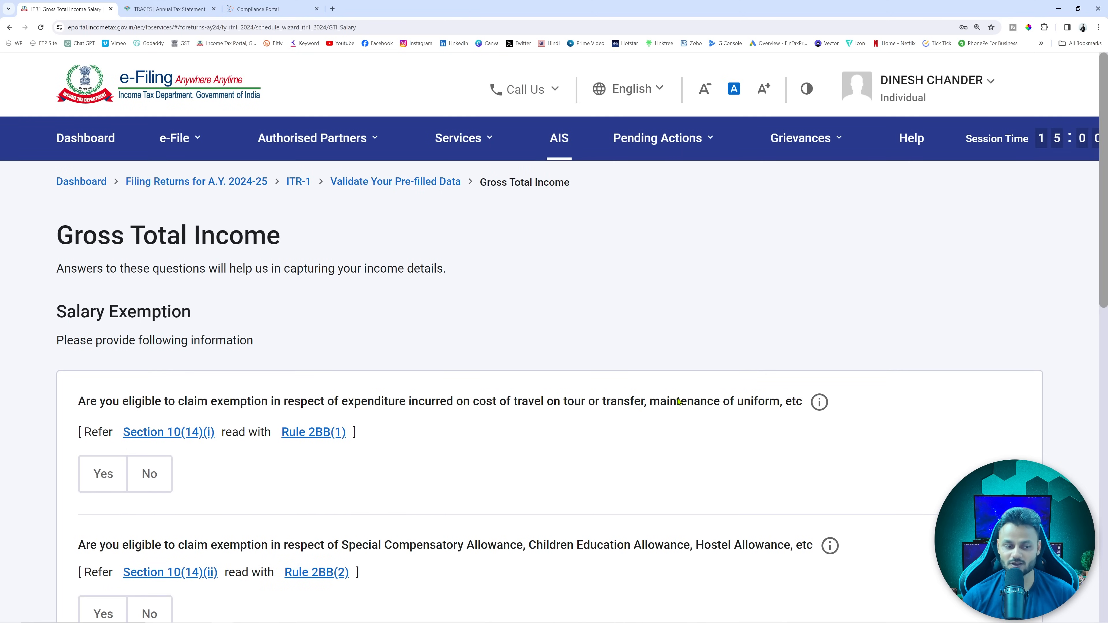
scroll(678, 401, "down", 10)
left_click(245, 445)
left_click(733, 418)
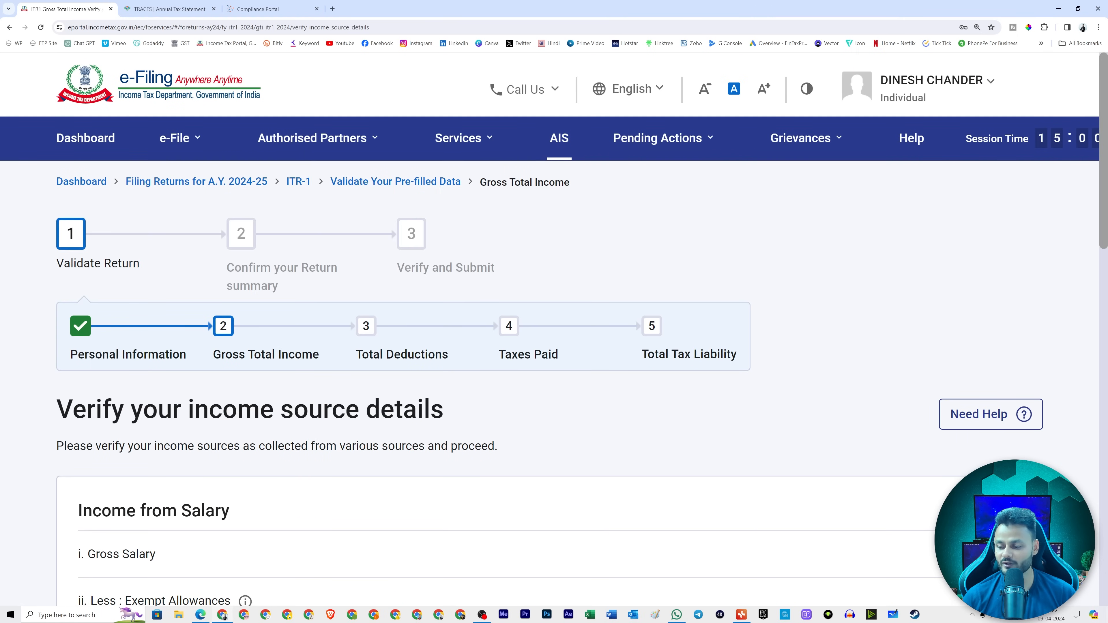
Open Form 16.pdf from the desktop in Microsoft Edge and enlarge it to read Part A and Part B
left_click(1107, 621)
double_click(25, 54)
scroll(501, 308, "up", 5, "ctrl")
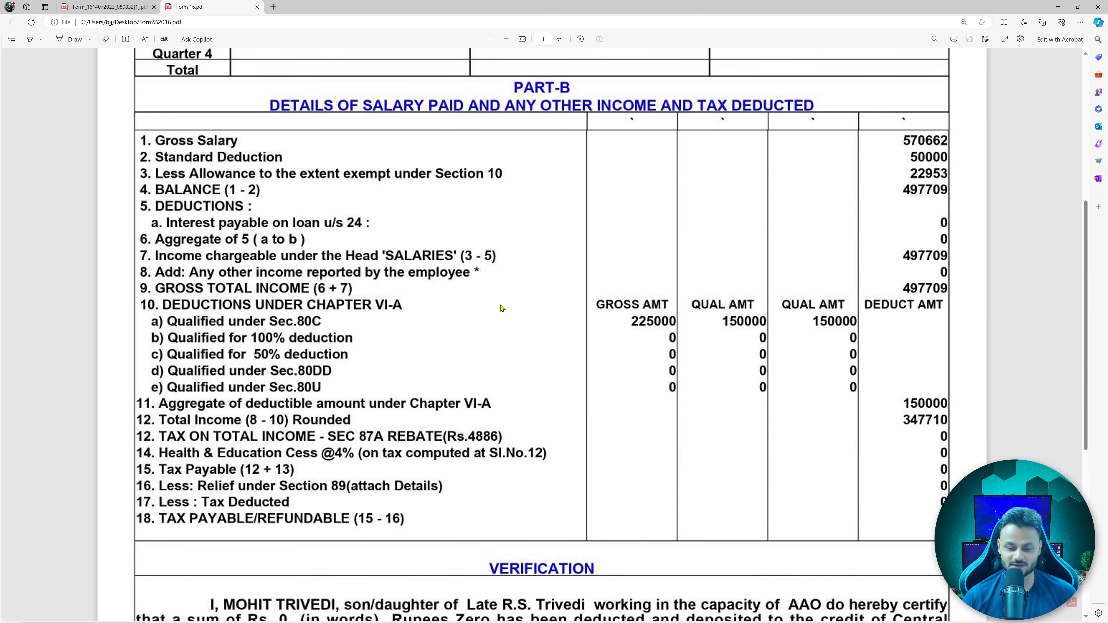
scroll(502, 308, "up", 6)
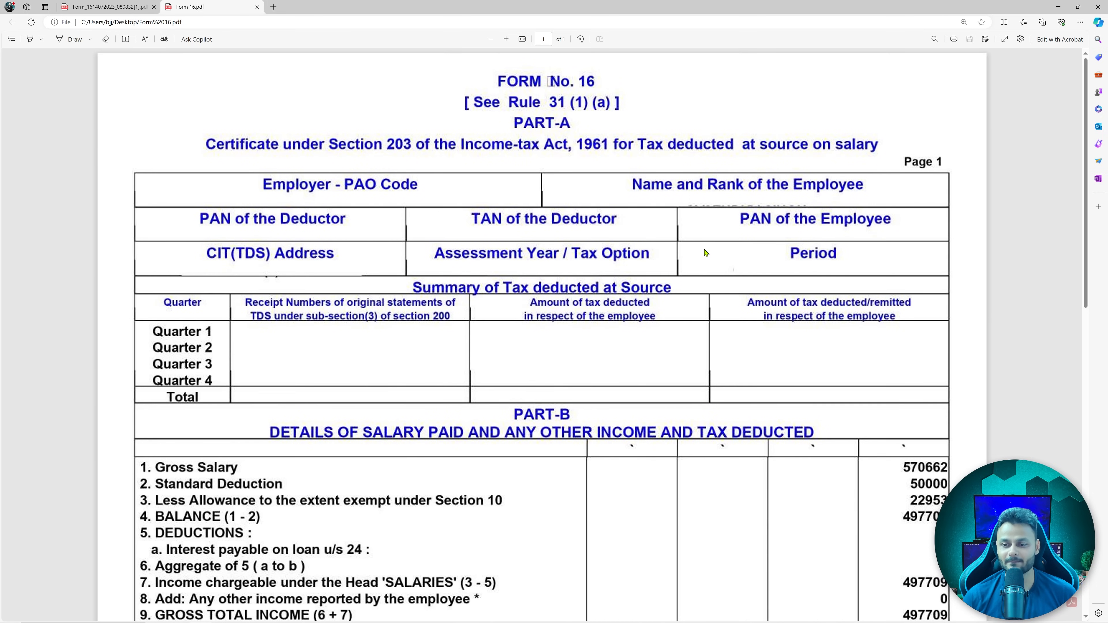
Examine Form 16's Assessment Year / Tax Option field, Section 10 exempt allowance and Part B gross salary figures
key("ctrl+2")
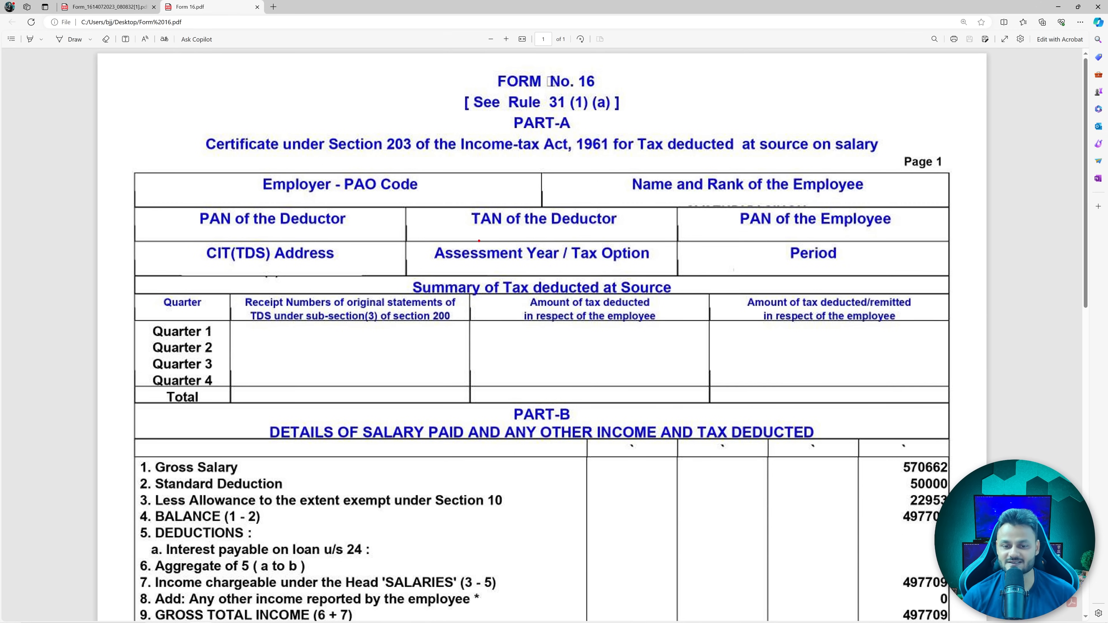
mouse_move(416, 239)
left_mouse_down()
mouse_move(698, 278)
mouse_move(677, 277)
left_mouse_up()
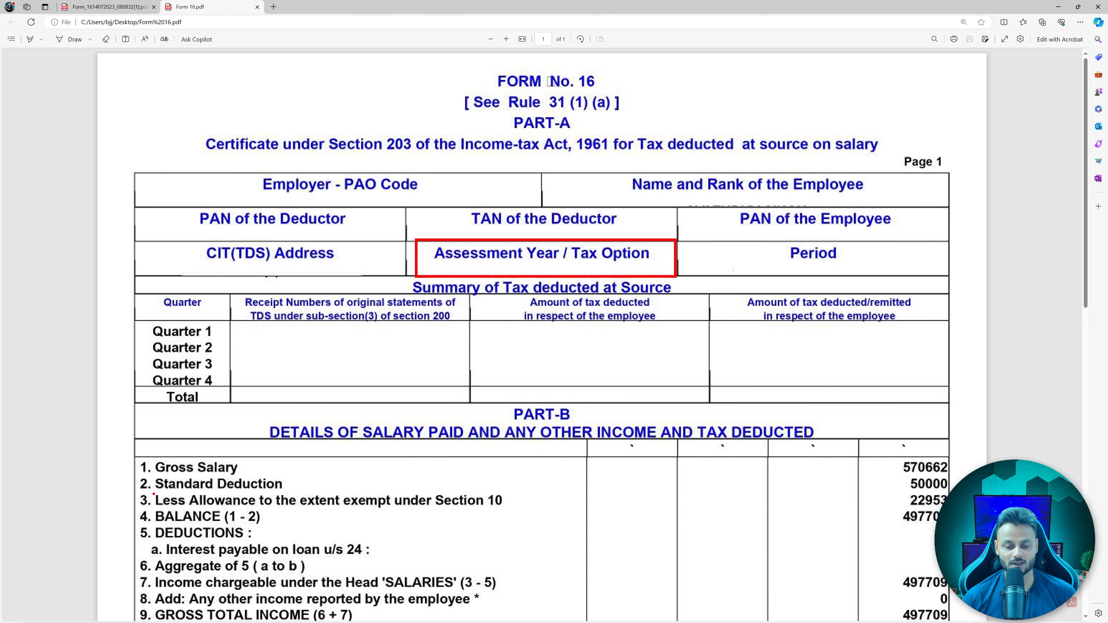
left_click_drag(130, 490, 535, 509)
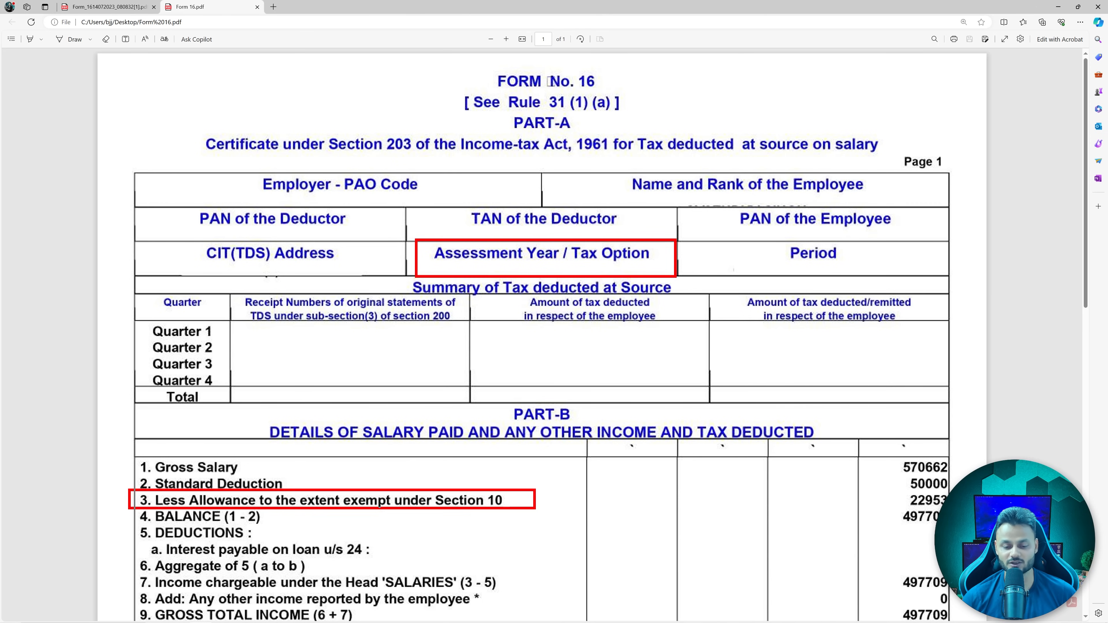
left_click_drag(356, 515, 383, 509)
left_click_drag(461, 521, 505, 505)
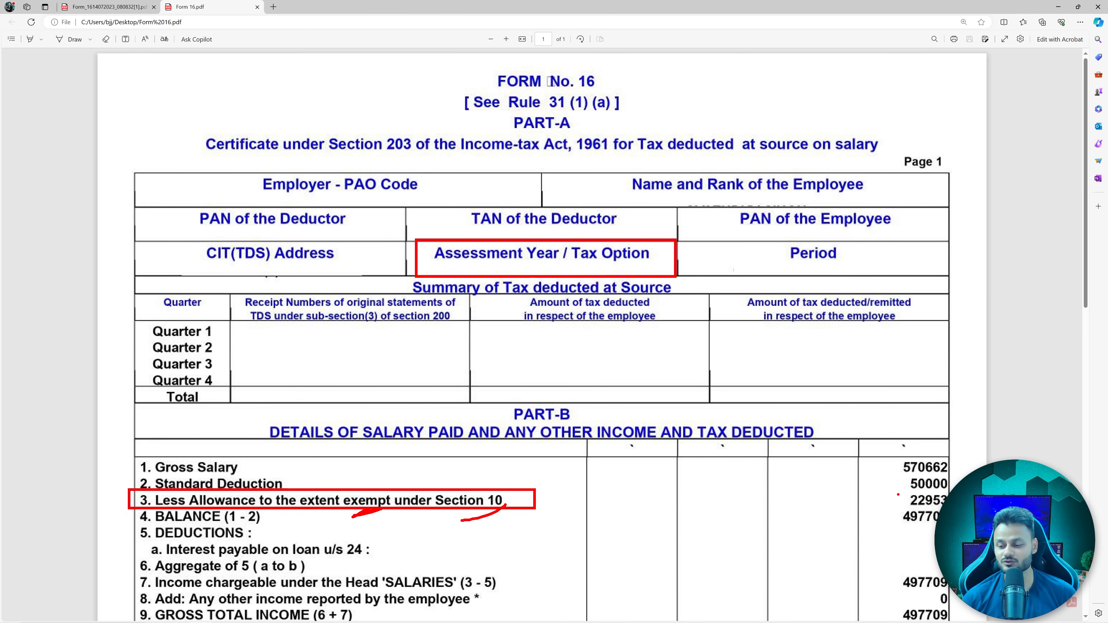
mouse_move(897, 492)
left_mouse_down()
mouse_move(945, 491)
mouse_move(921, 506)
mouse_move(897, 493)
left_mouse_up()
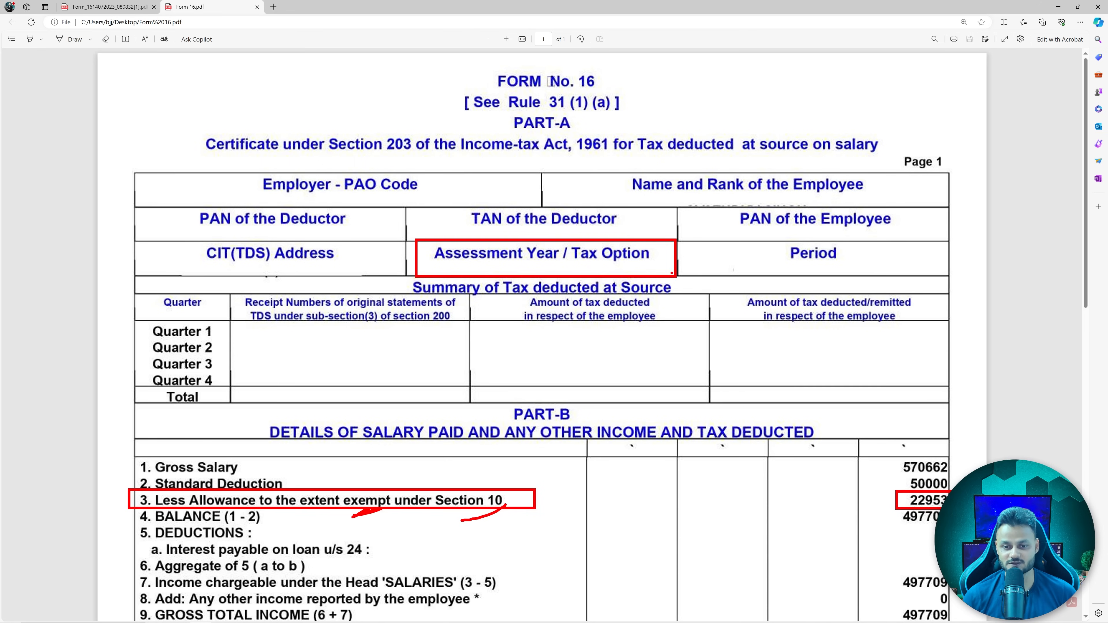
mouse_move(589, 264)
left_mouse_down()
mouse_move(590, 277)
mouse_move(613, 275)
left_mouse_up()
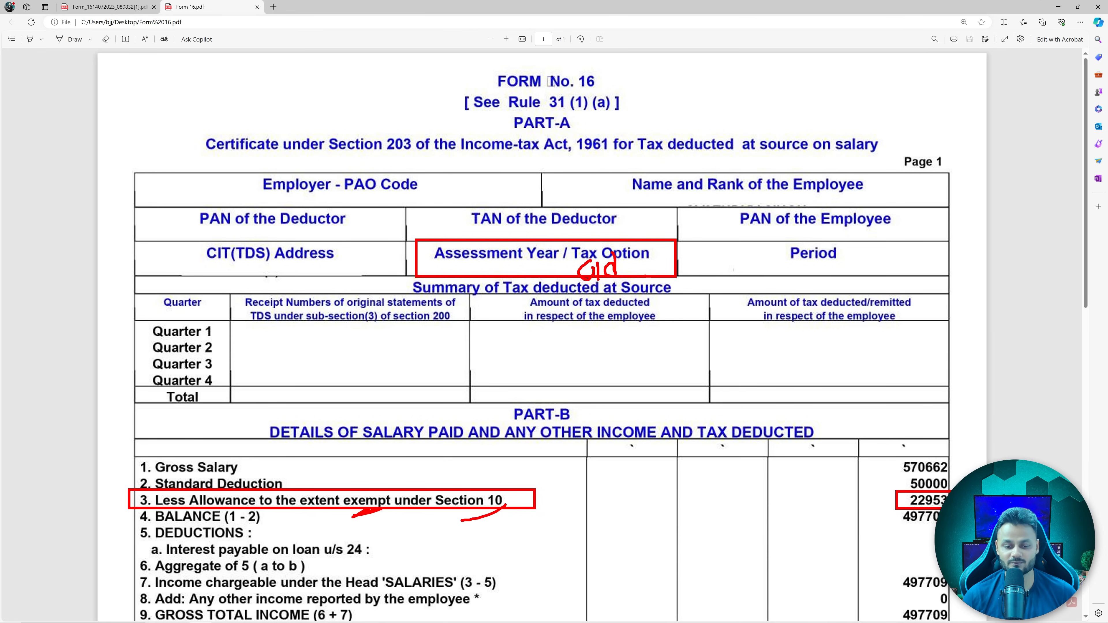
left_click_drag(879, 511, 914, 465)
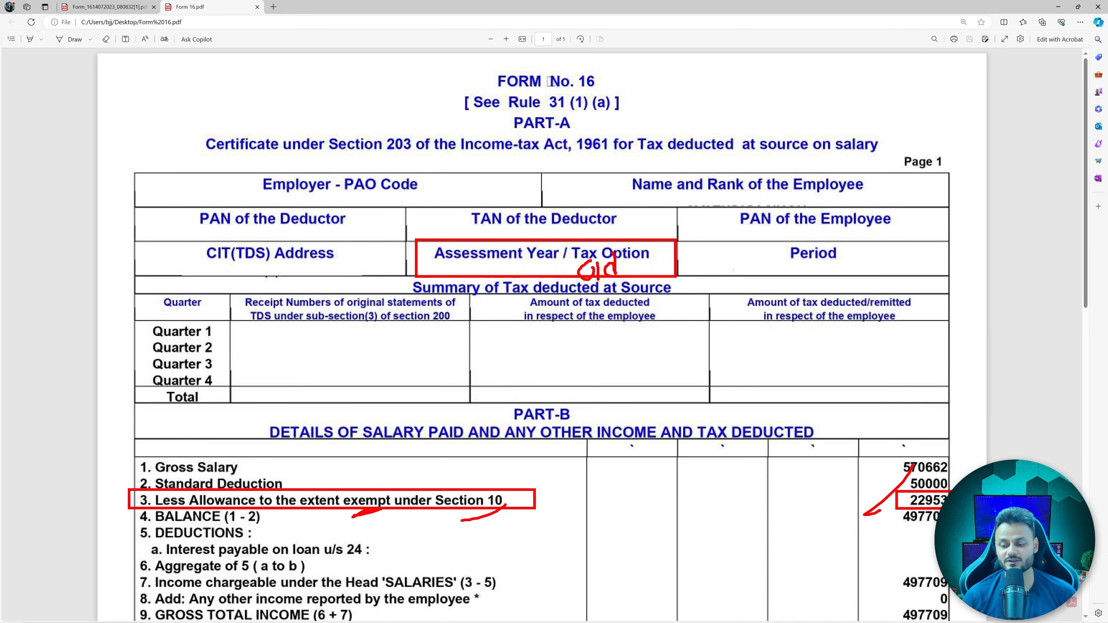
key("Escape")
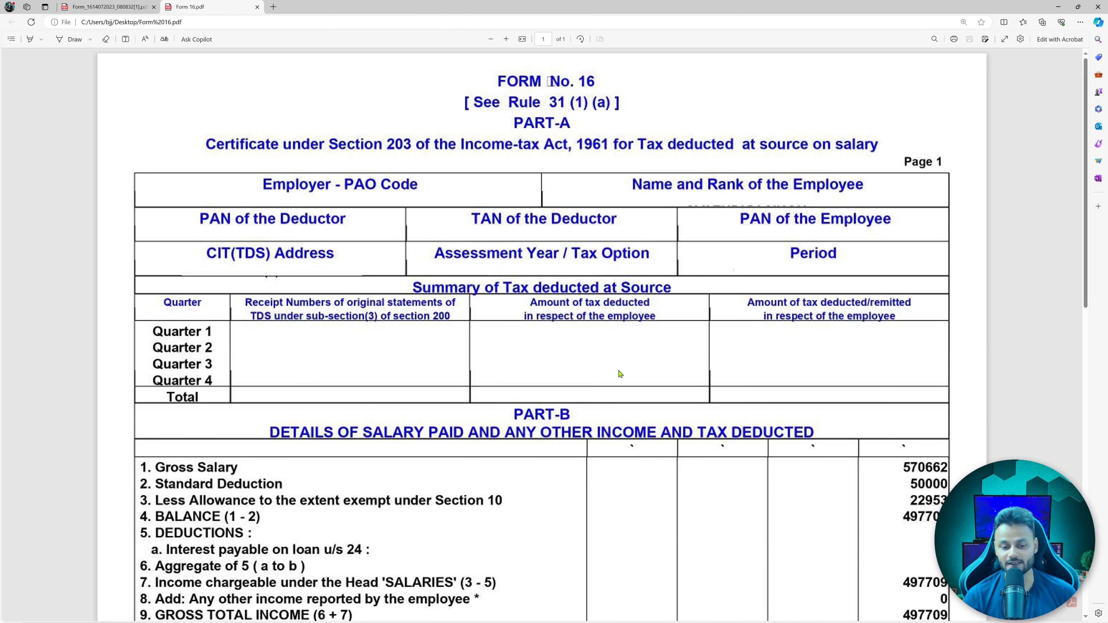
scroll(621, 374, "up", 2, "ctrl")
scroll(620, 374, "down", 5)
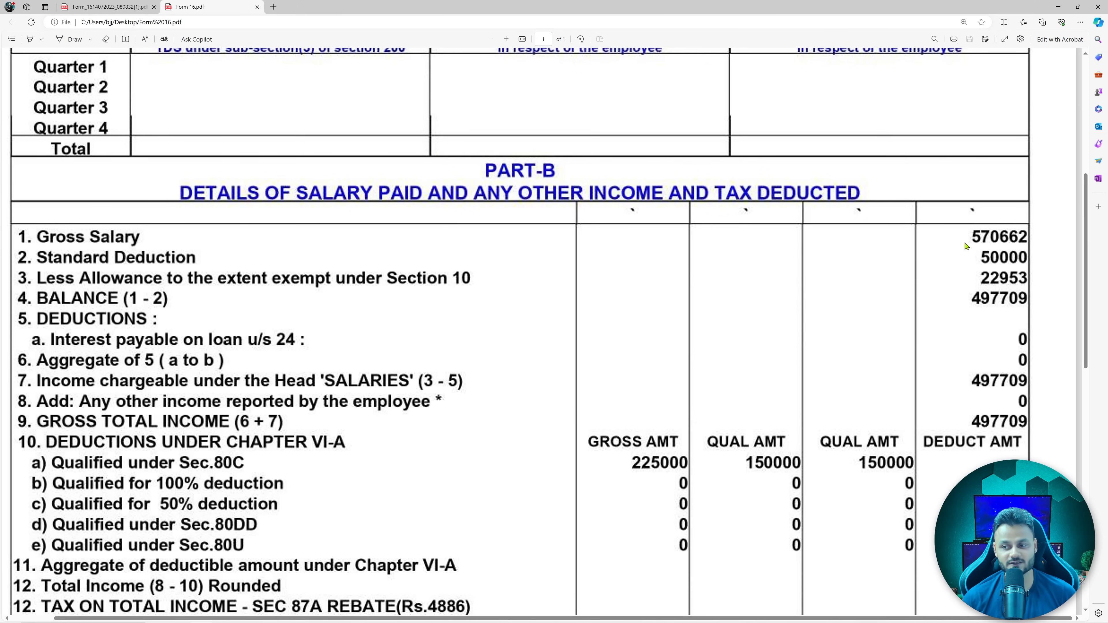
Switch back to the e-Filing portal in Chrome and open the Income from Salary section for editing
key("alt+Tab")
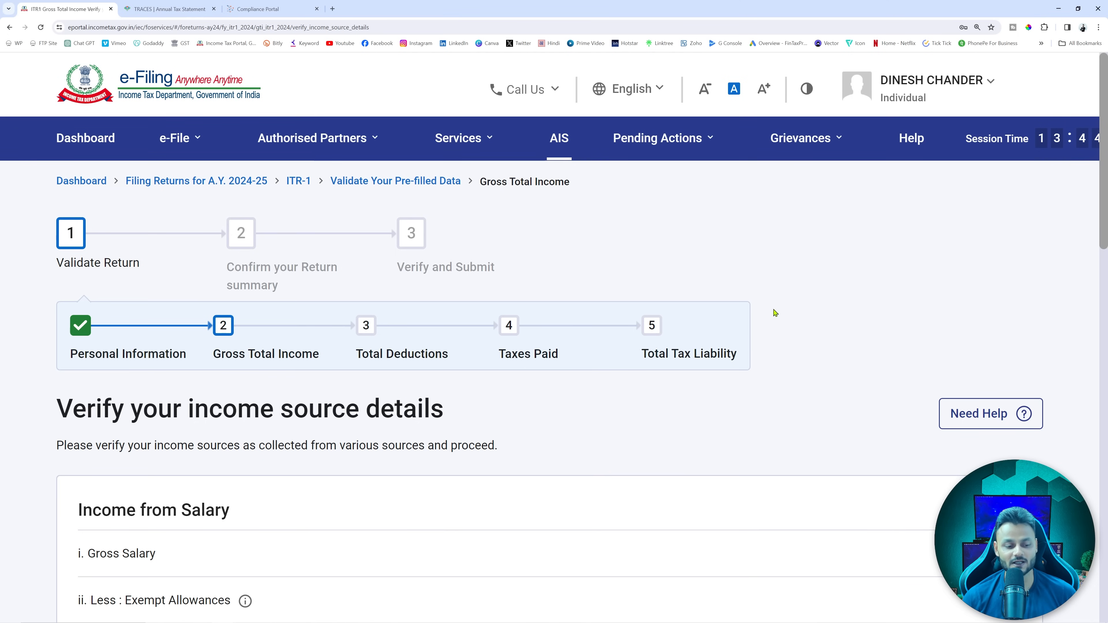
scroll(742, 307, "down", 5)
left_click(992, 249)
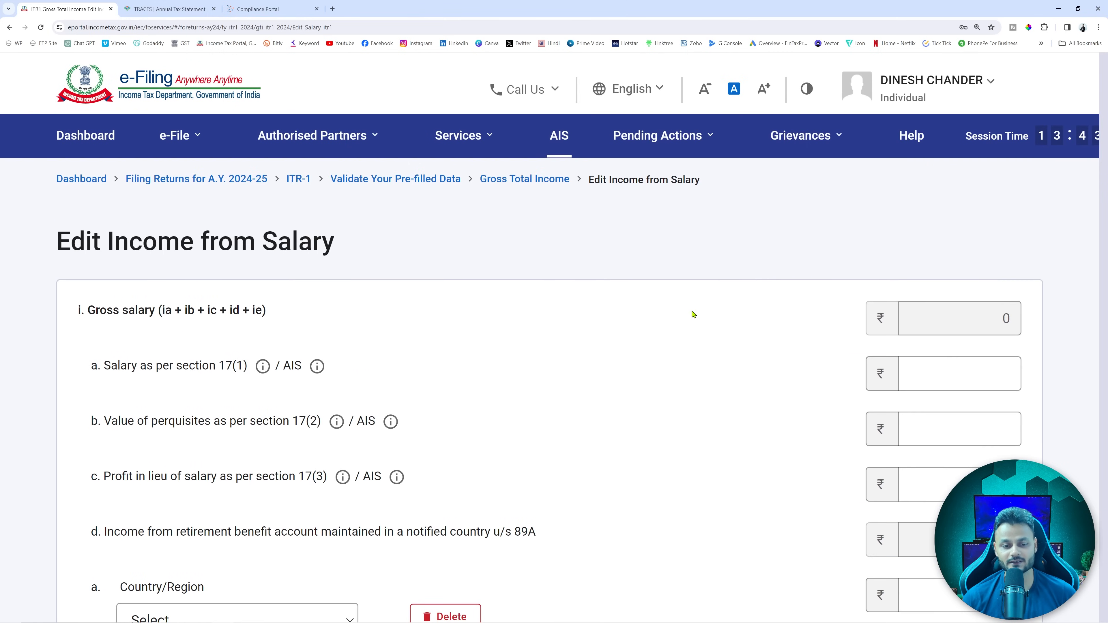
Enter Form 16's gross salary of 570662 as the salary as per section 17(1)
scroll(766, 295, "down", 3)
left_click(110, 237)
left_click_drag(106, 237, 267, 238)
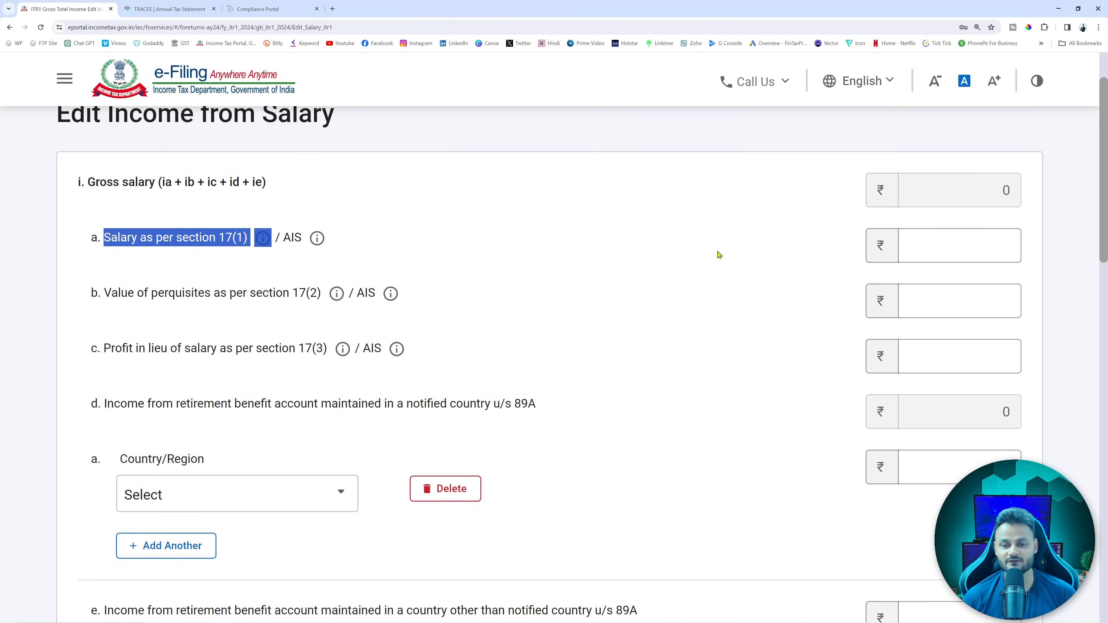
left_click(926, 247)
key("alt+Tab")
key("alt+Tab")
type("570")
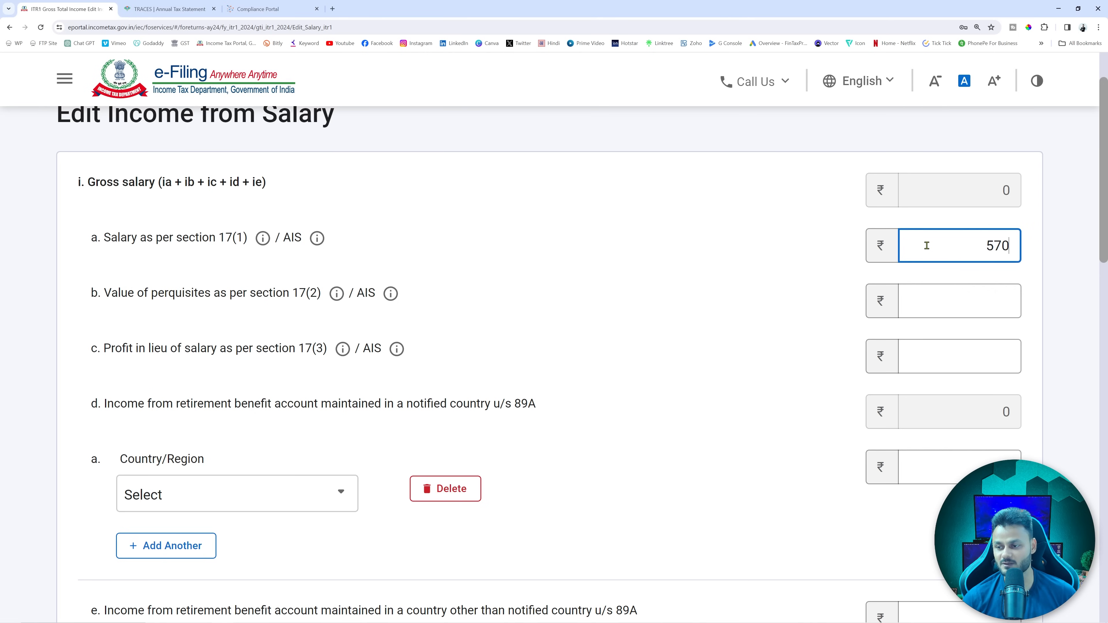
key("alt+Tab")
key("alt+Tab")
type("662")
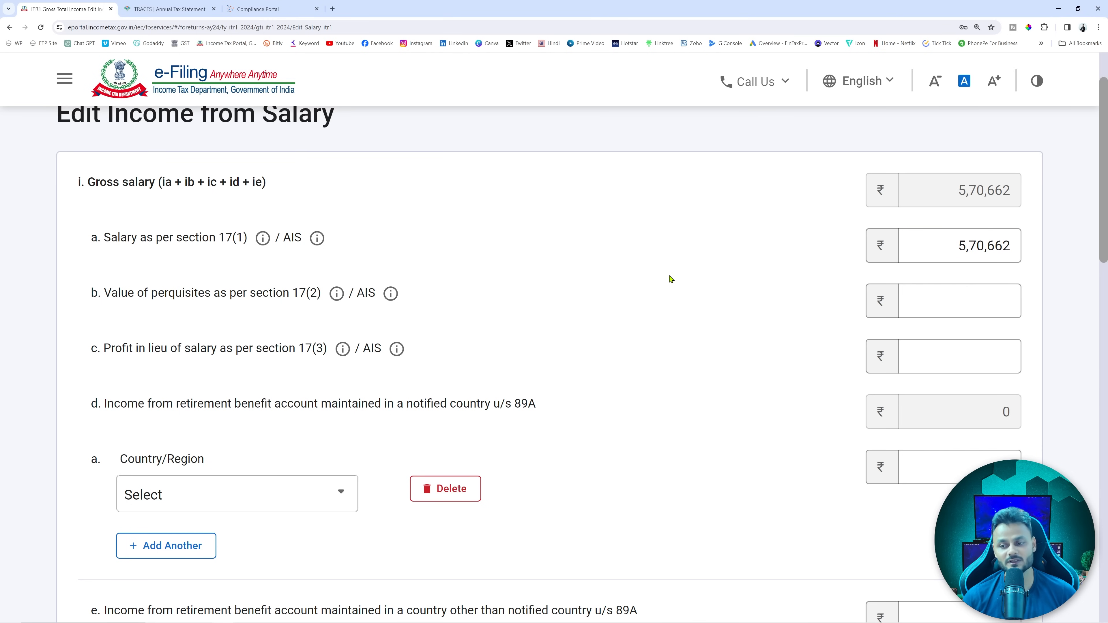
Compare the standard deduction on the salary form with Form 16 and examine Part B's Section 10 exempt allowance and deductions
key("alt+Tab")
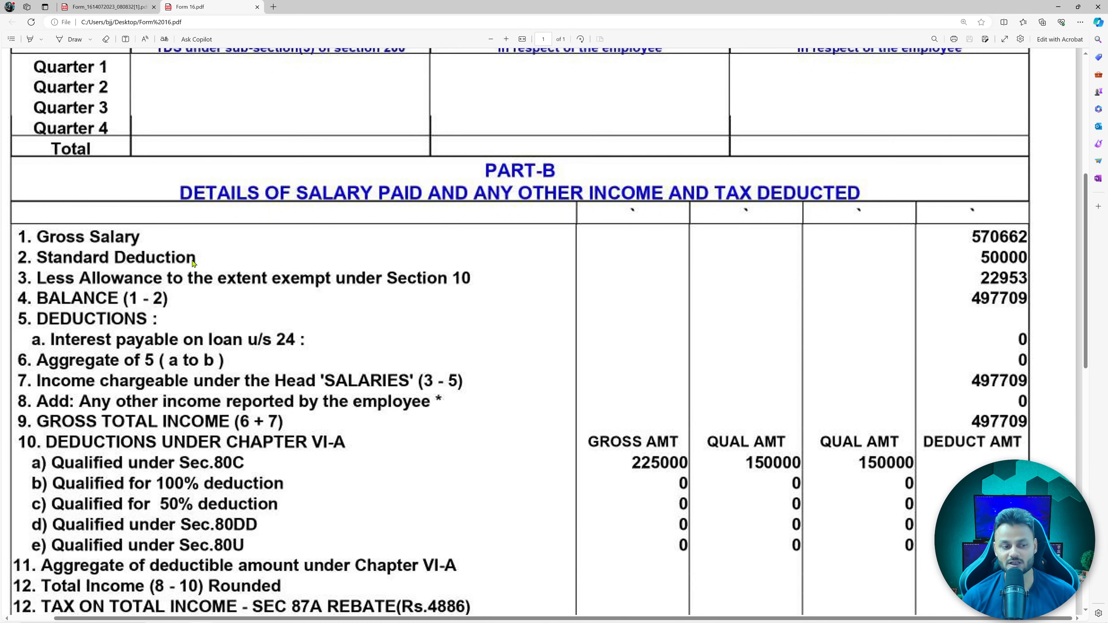
key("alt+Tab")
scroll(440, 264, "down", 10)
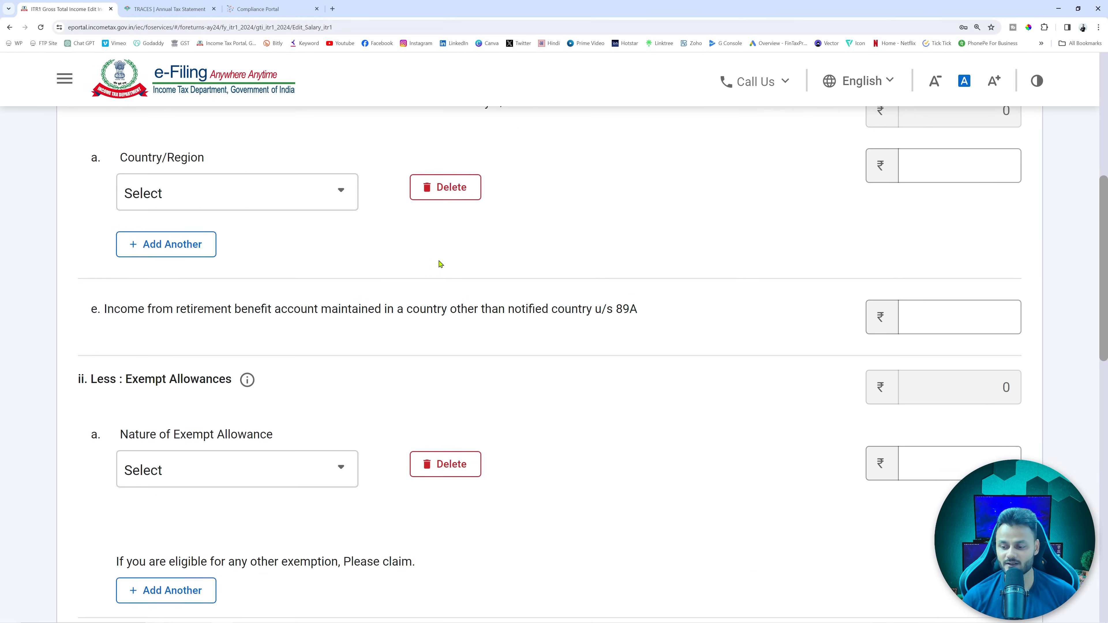
left_click_drag(957, 432, 1049, 447)
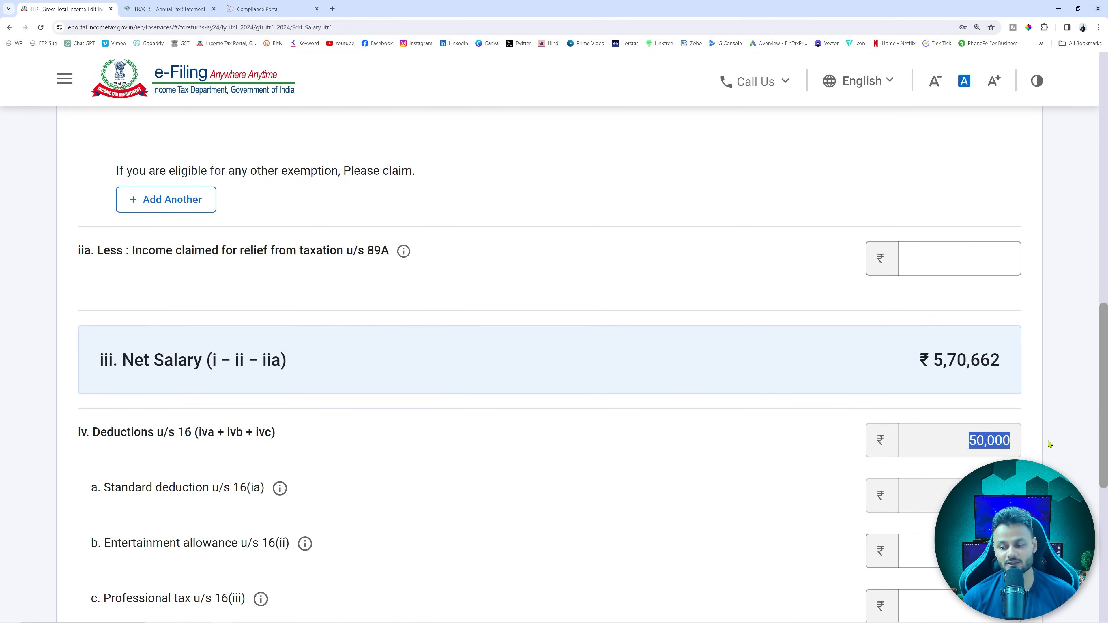
scroll(675, 398, "up", 12)
key("alt+Tab")
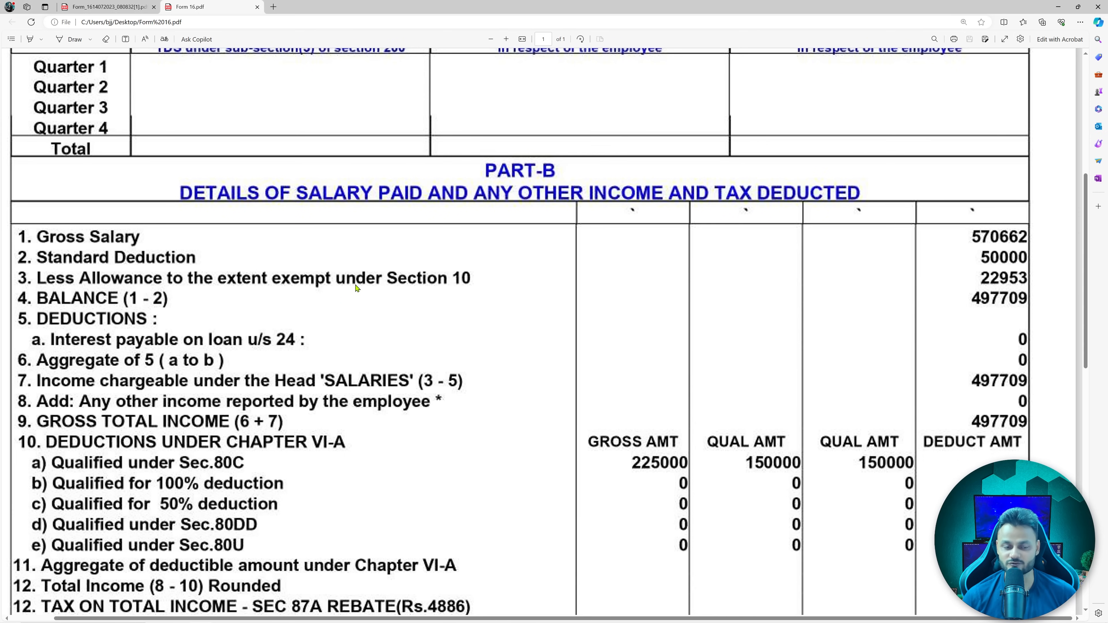
scroll(357, 288, "down", 10)
scroll(357, 288, "up", 12)
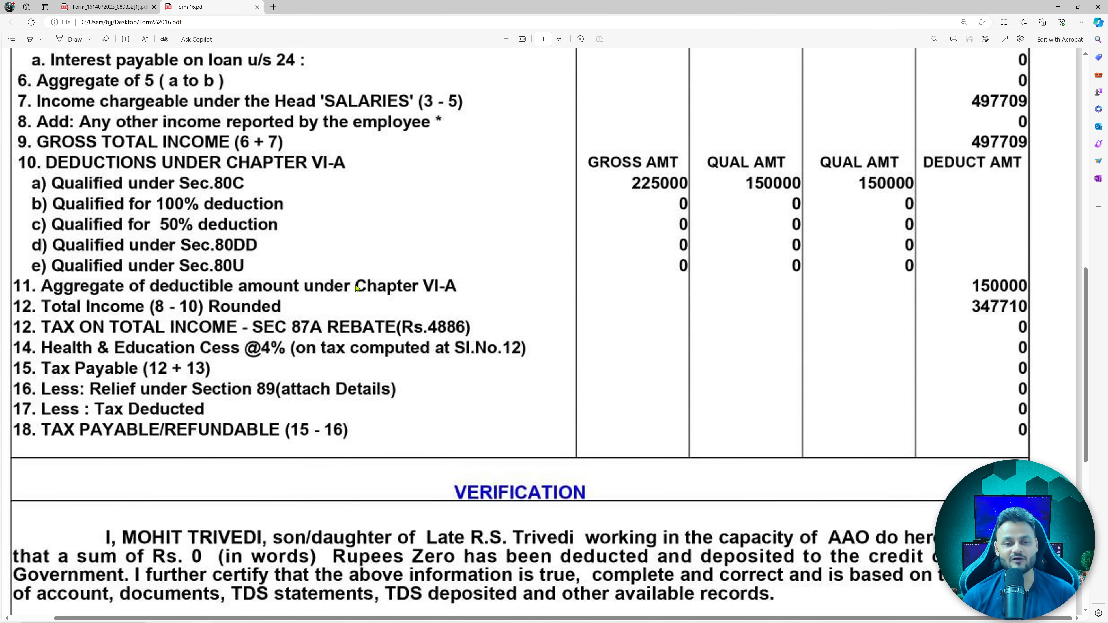
scroll(357, 288, "up", 2)
scroll(354, 287, "down", 2)
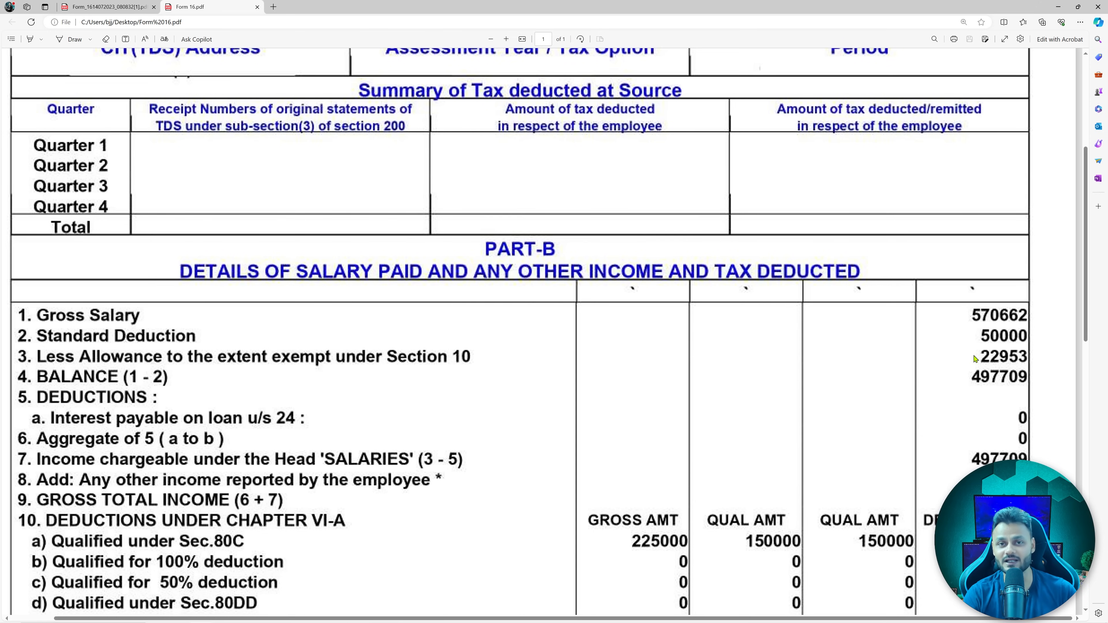
On the portal's salary form, set the Nature of Exempt Allowance to Sec 10(14)(i)-Prescribed Allowances after reviewing the available exemptions
key("alt+Tab")
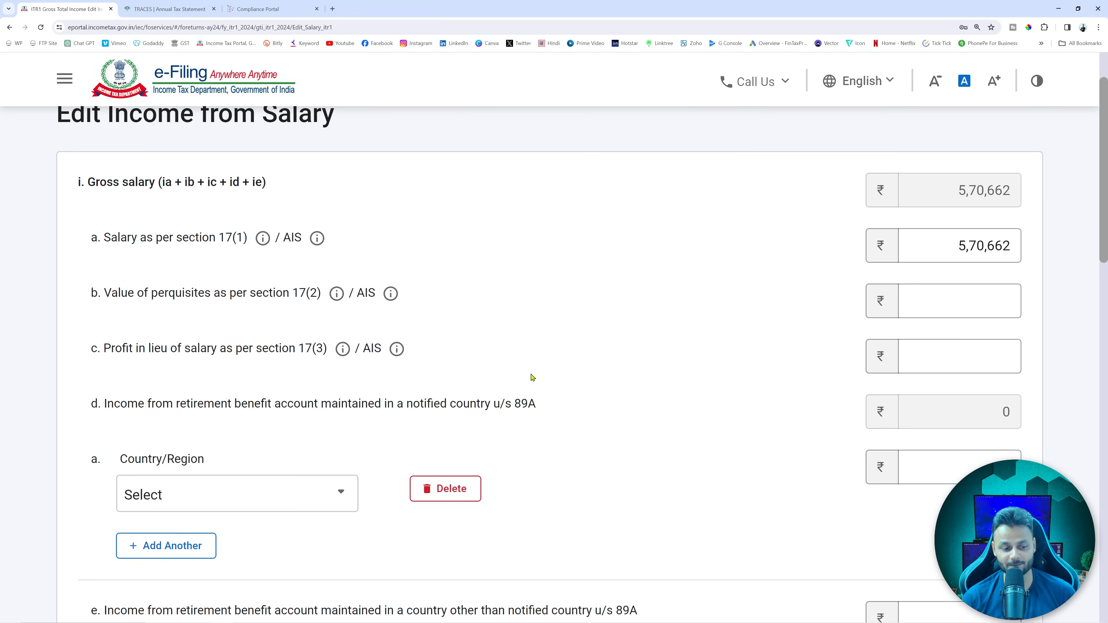
scroll(533, 377, "down", 5)
scroll(533, 376, "down", 4)
left_click_drag(123, 253, 231, 257)
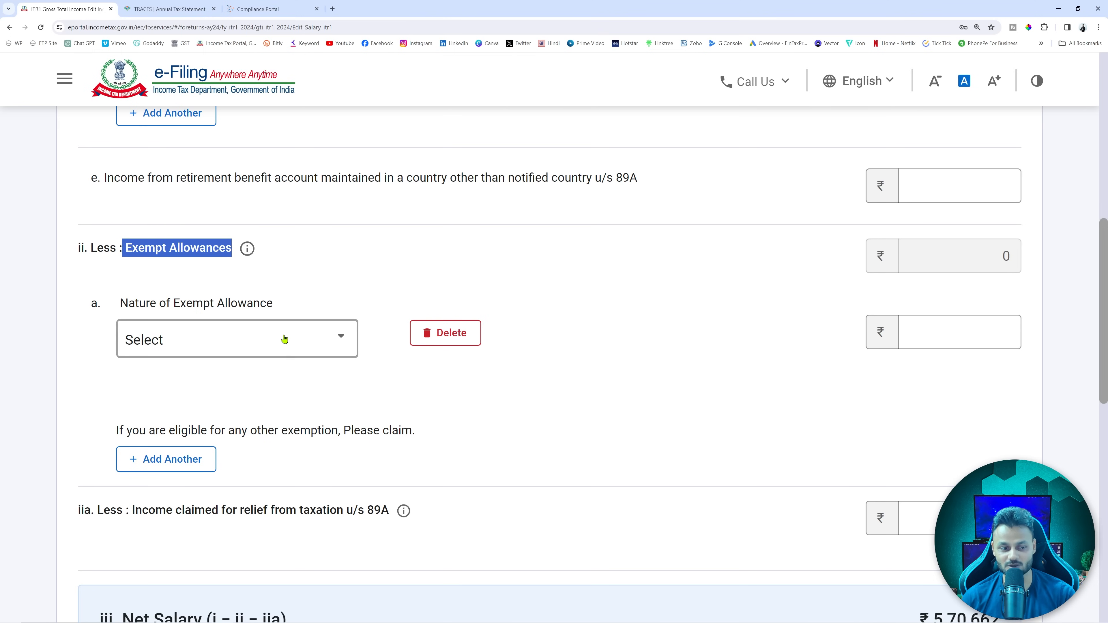
left_click(346, 347)
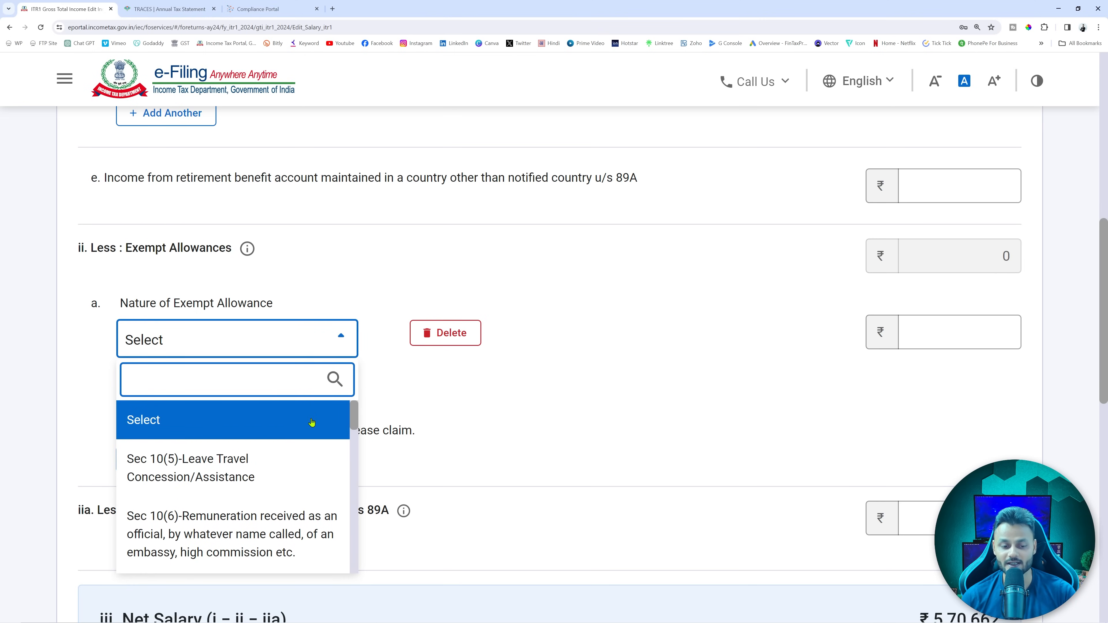
scroll(309, 437, "down", 8)
scroll(309, 451, "down", 3)
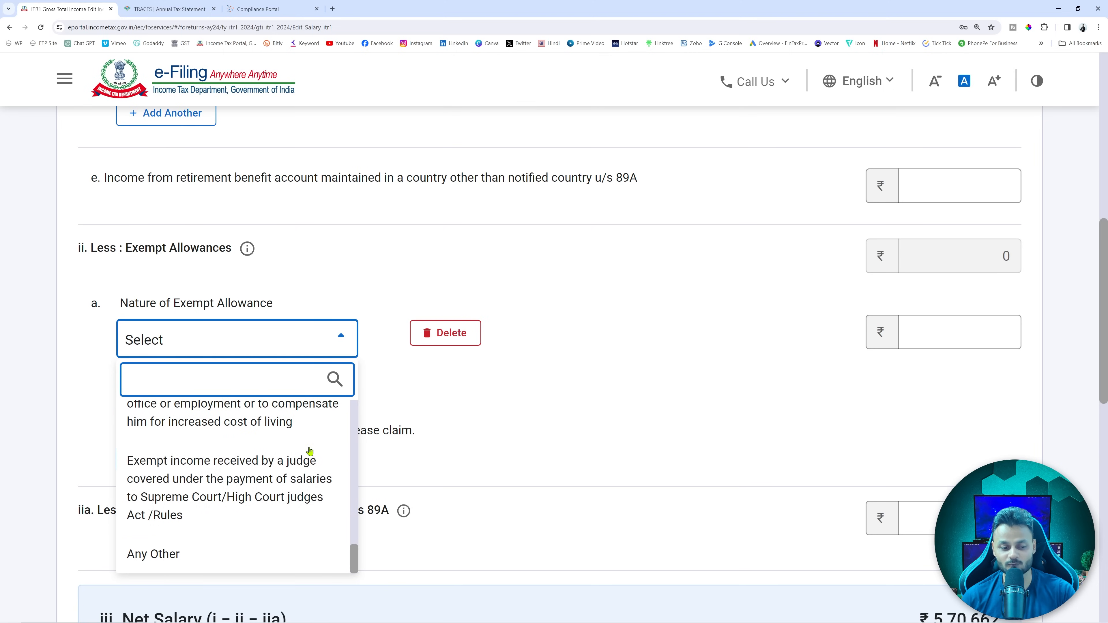
scroll(286, 495, "up", 5)
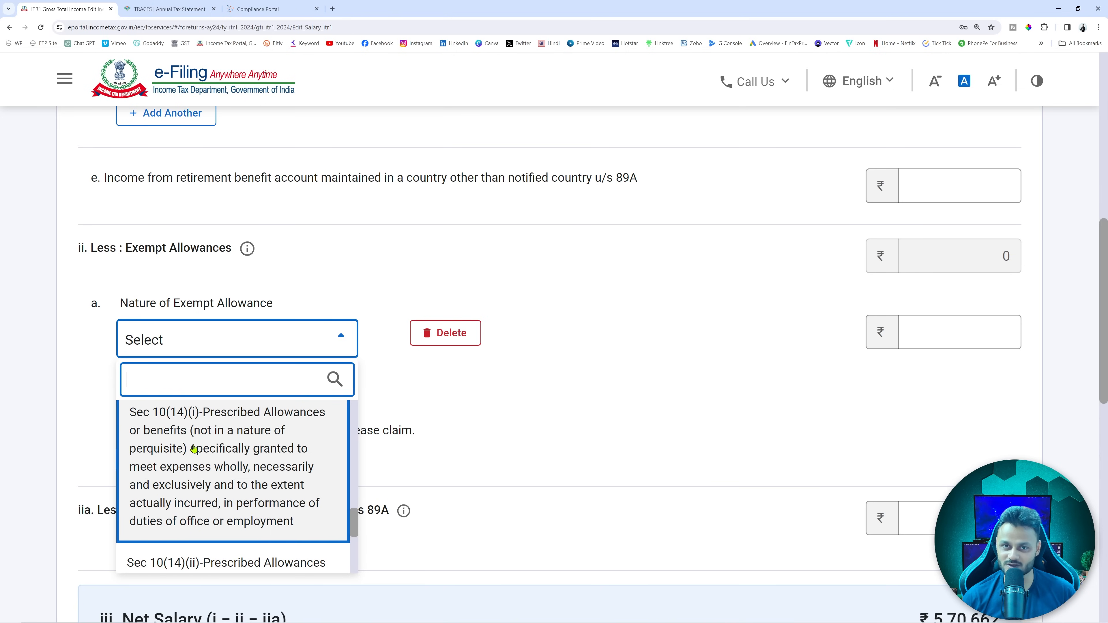
scroll(210, 472, "down", 3)
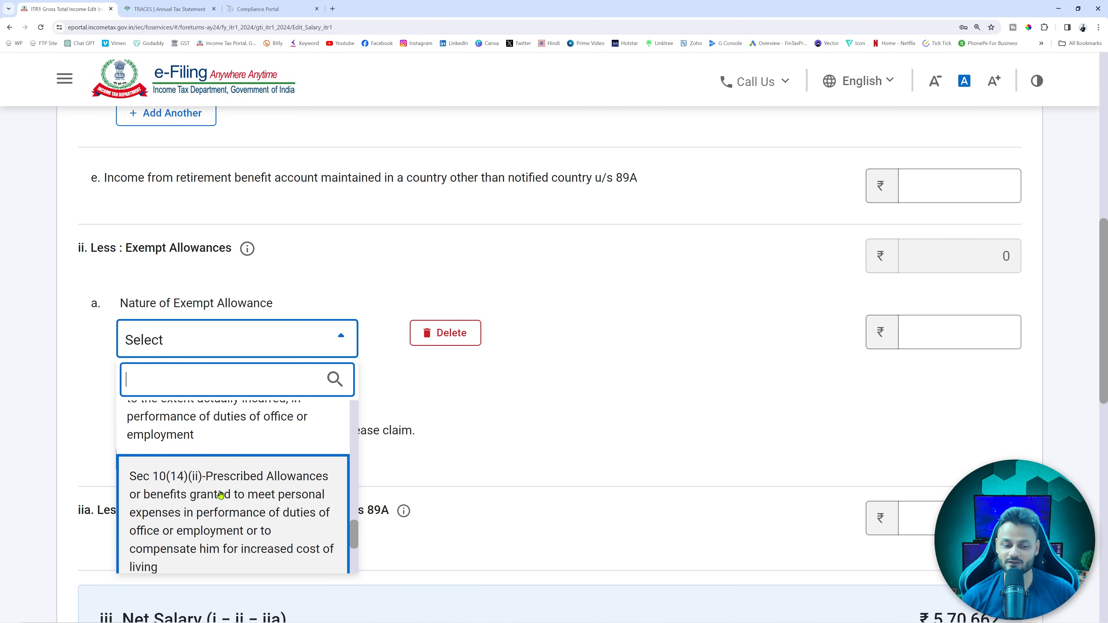
key("alt+Tab")
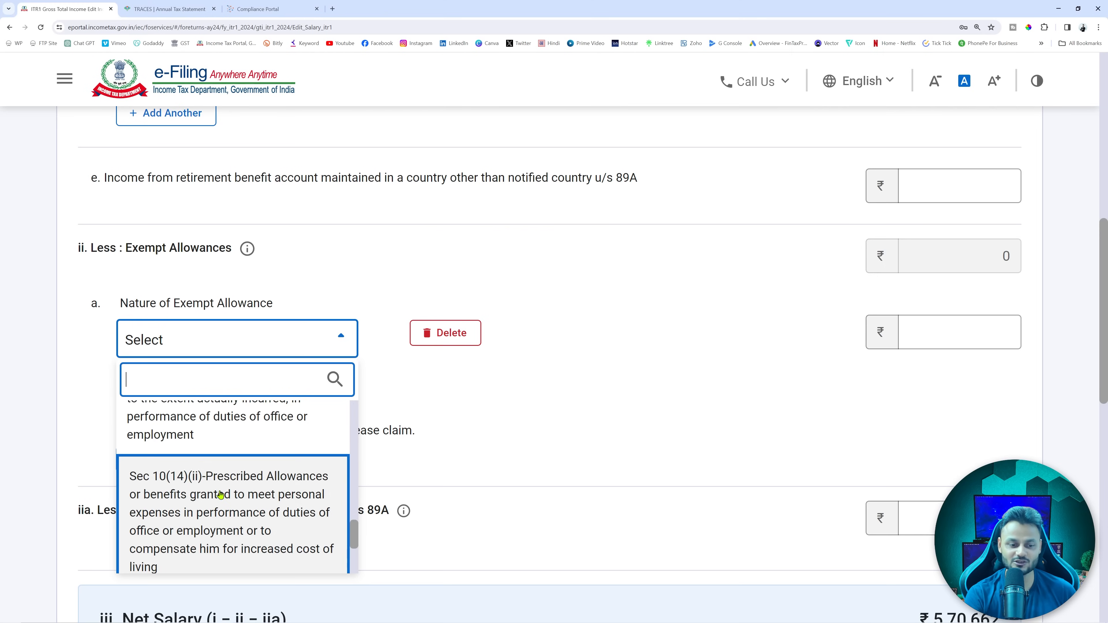
scroll(220, 495, "up", 5)
scroll(220, 495, "down", 10)
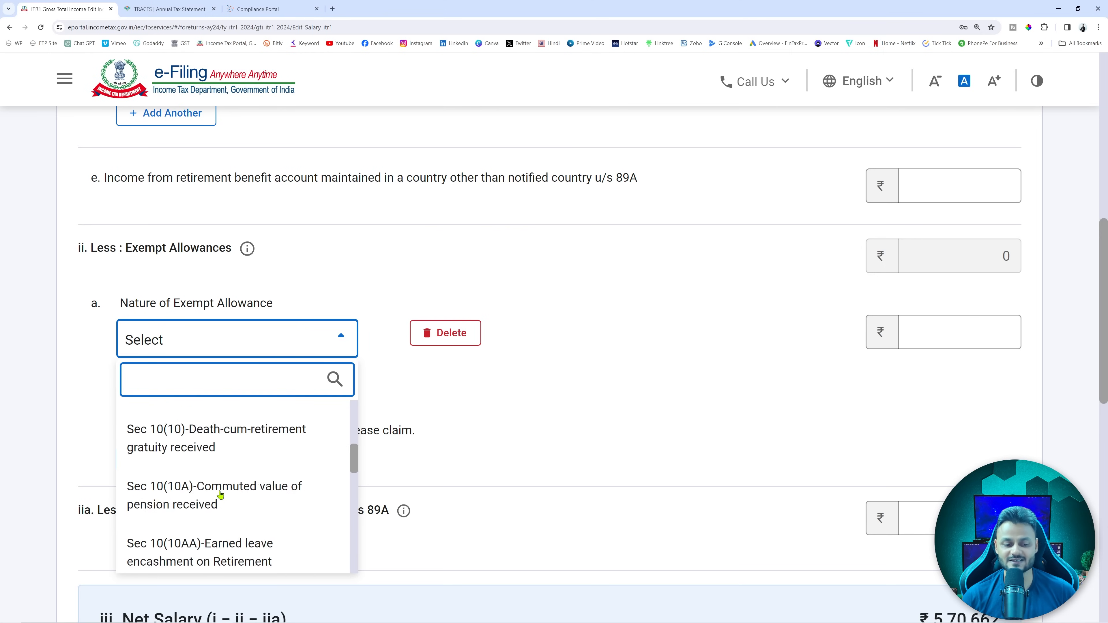
scroll(220, 495, "down", 3)
scroll(220, 495, "down", 1)
scroll(222, 493, "up", 5)
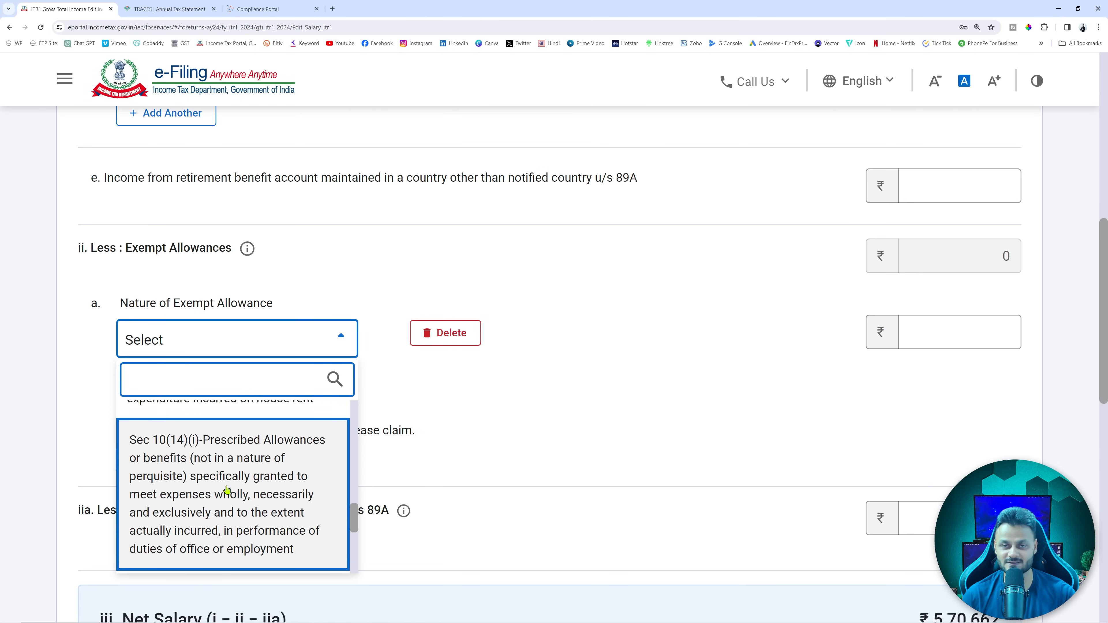
left_click(227, 490)
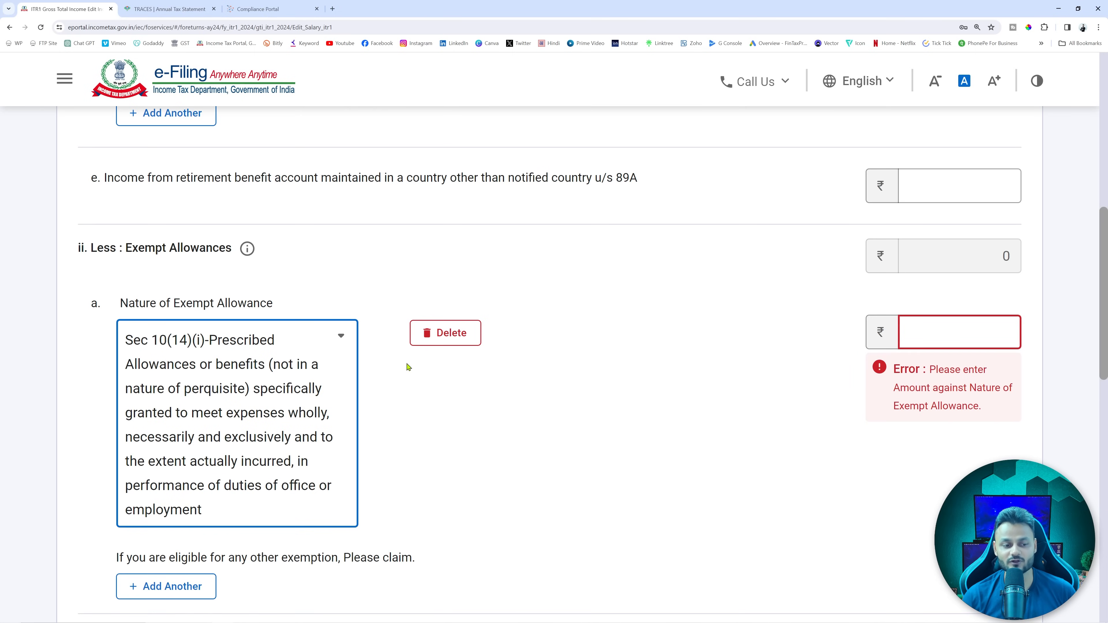
Enter Form 16's Section 10 exempt amount of 22953 against the selected exempt allowance
left_click(972, 334)
key("alt+Tab")
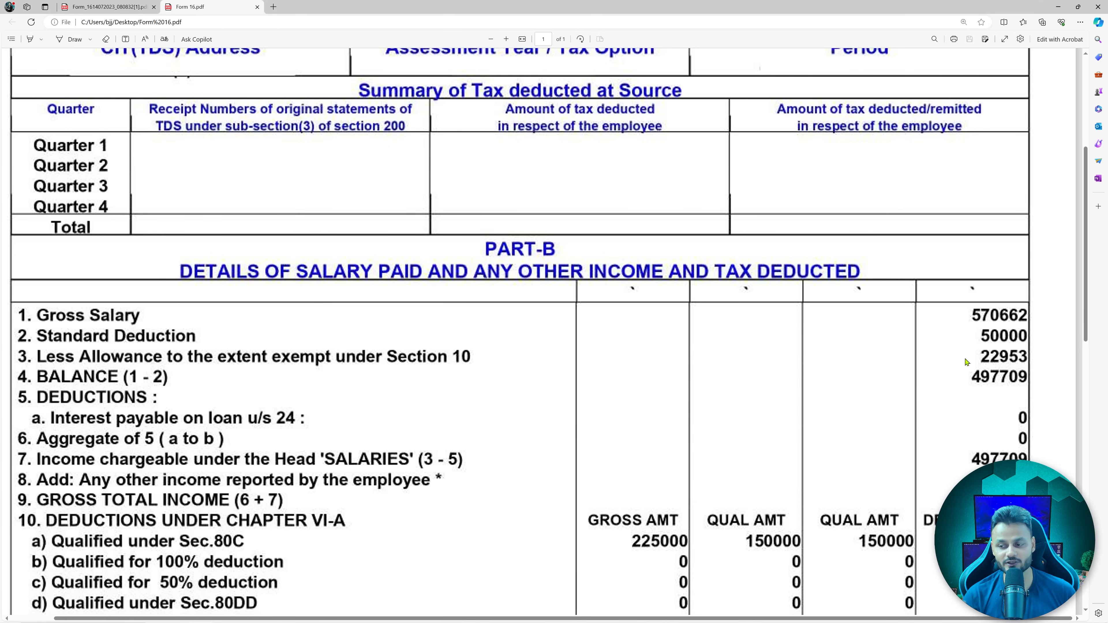
key("alt+Tab")
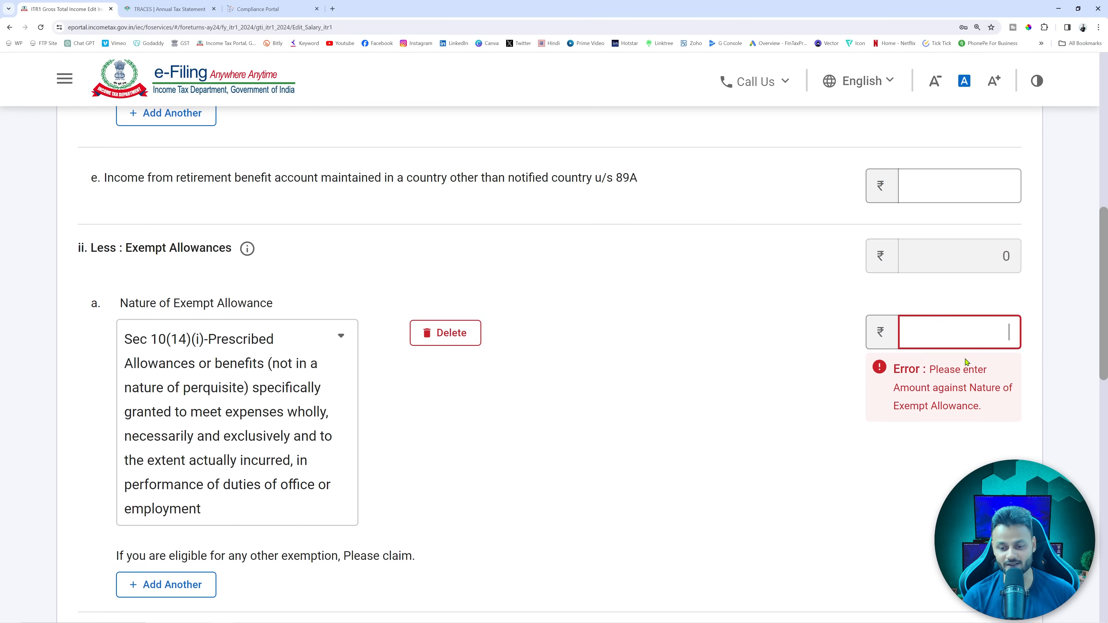
type("22953")
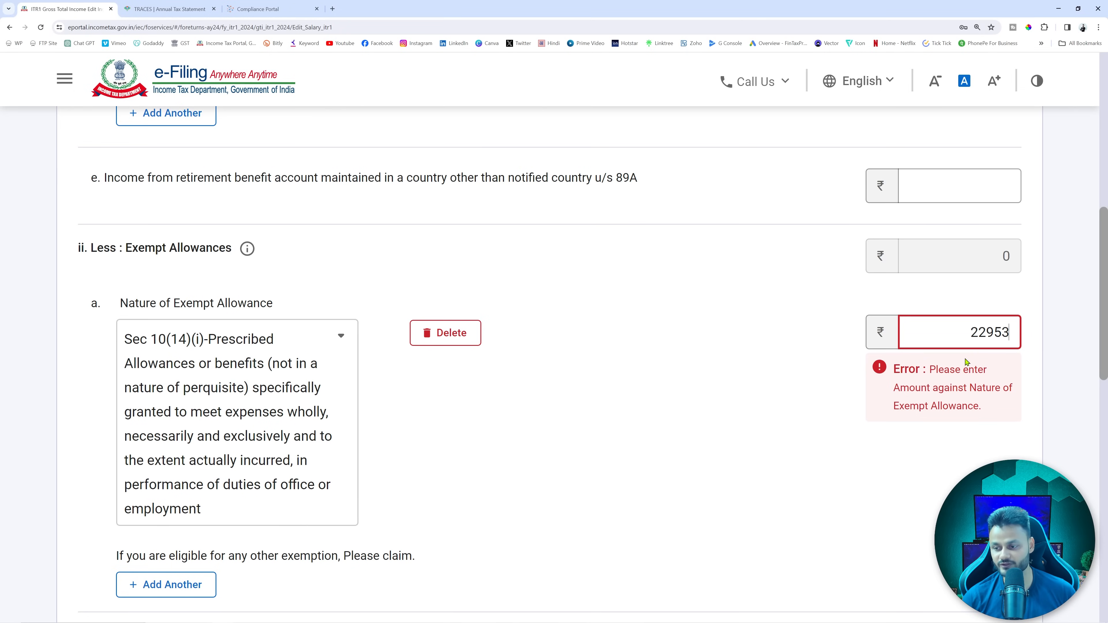
left_click(737, 333)
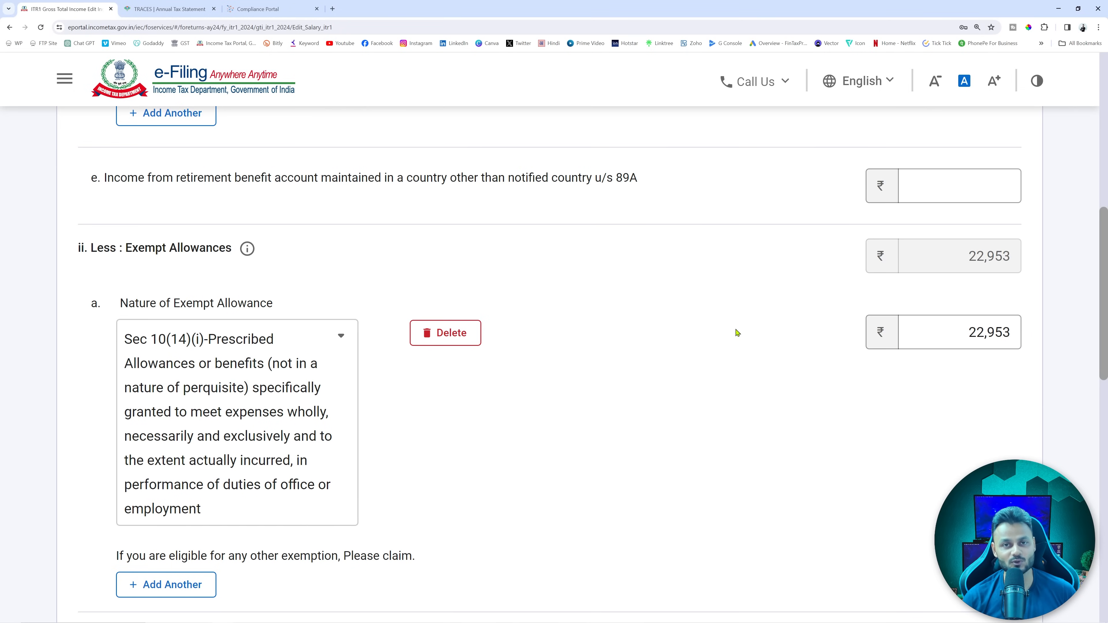
Check the Income Chargeable under the head 'Salaries' against Form 16 and save the salary details
key("alt+Tab")
key("alt+Tab")
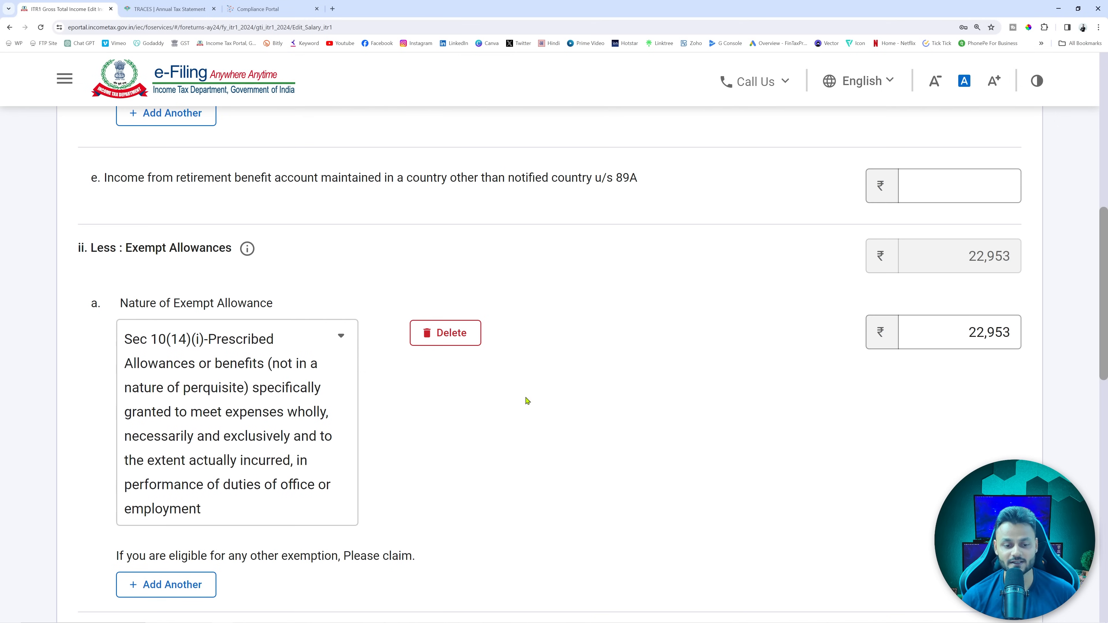
scroll(610, 398, "down", 5)
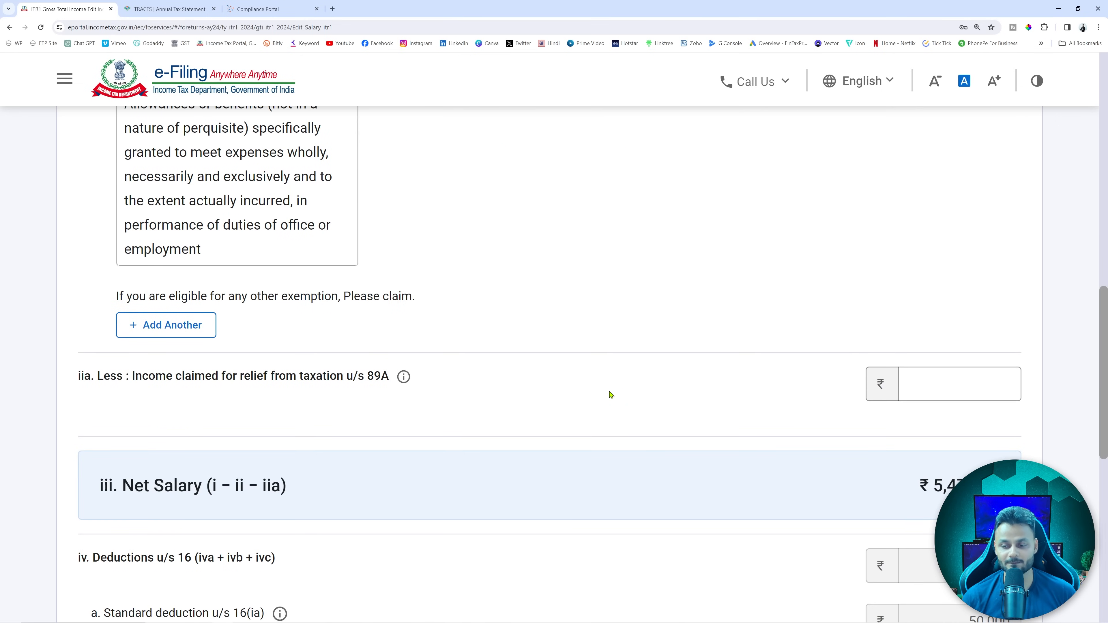
scroll(609, 394, "down", 9)
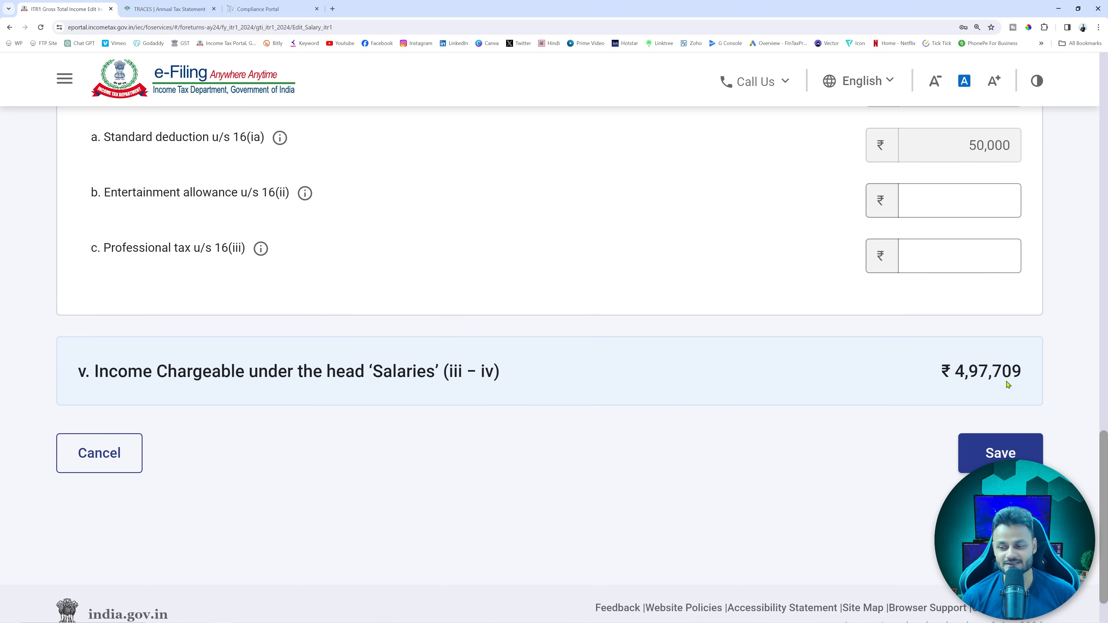
key("alt+Tab")
key("alt+Tab")
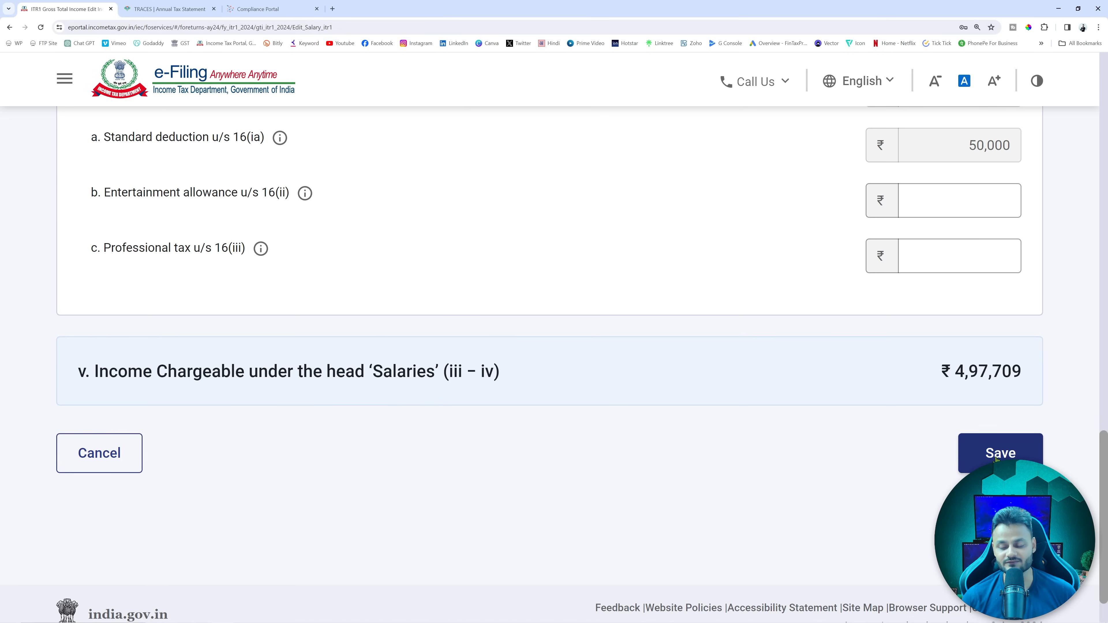
left_click(995, 458)
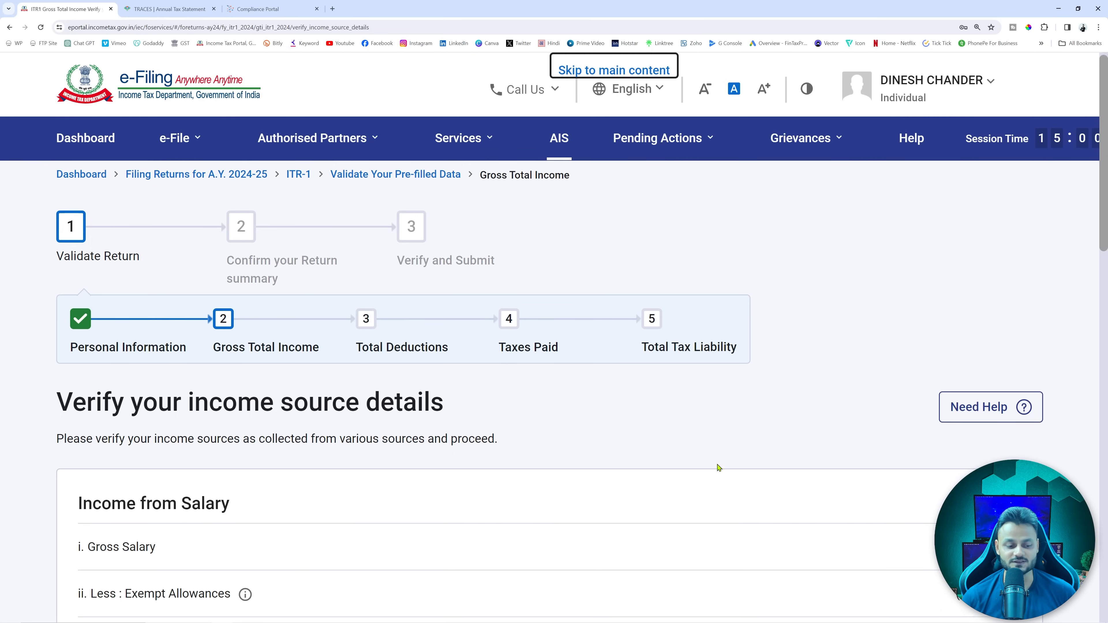
Open the Income from House Property breakup and set the Type of House Property to Self Occupied
scroll(718, 463, "down", 10)
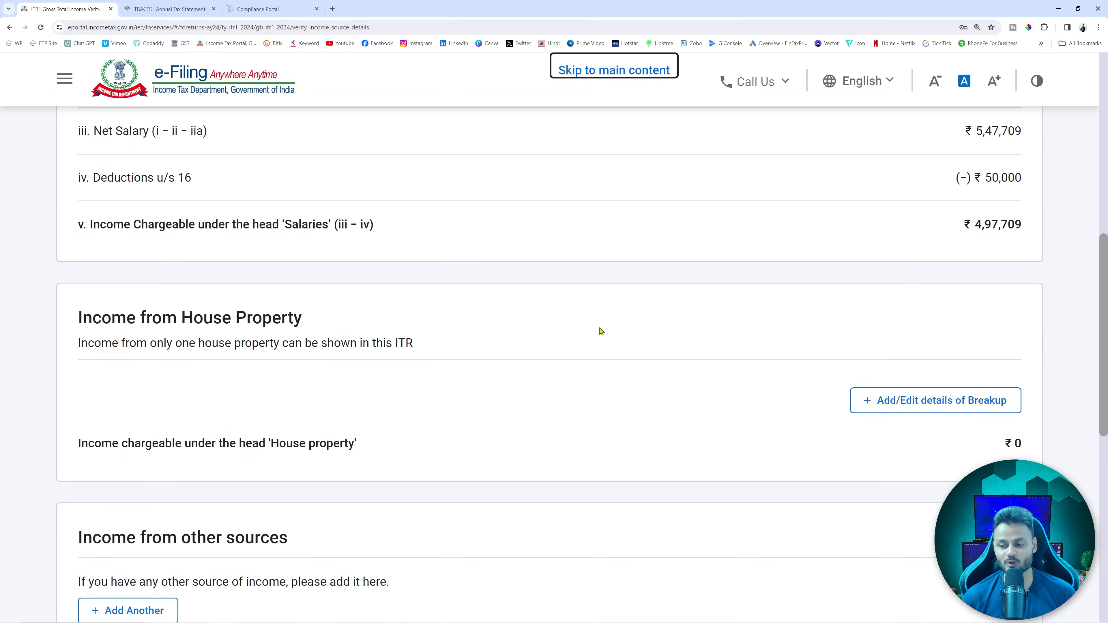
left_click(950, 414)
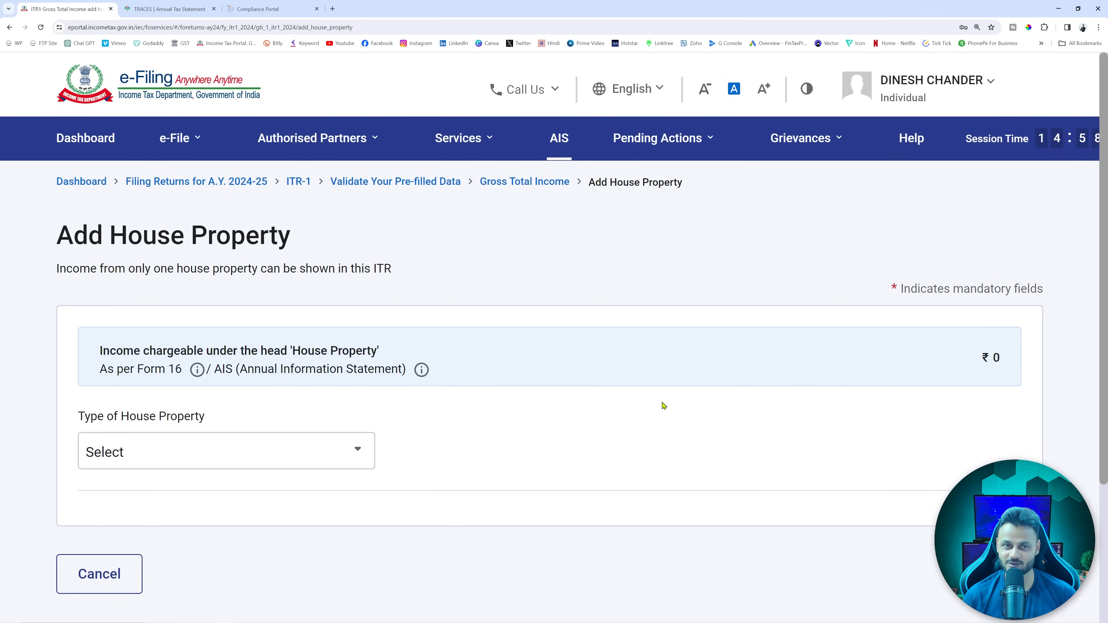
scroll(648, 396, "down", 4)
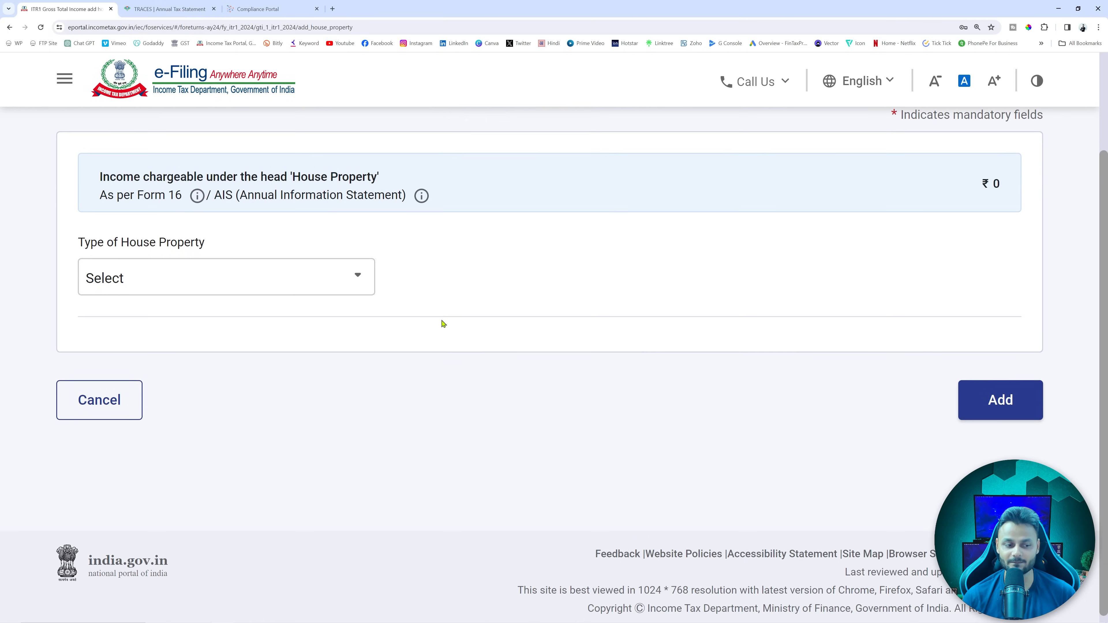
left_click(347, 283)
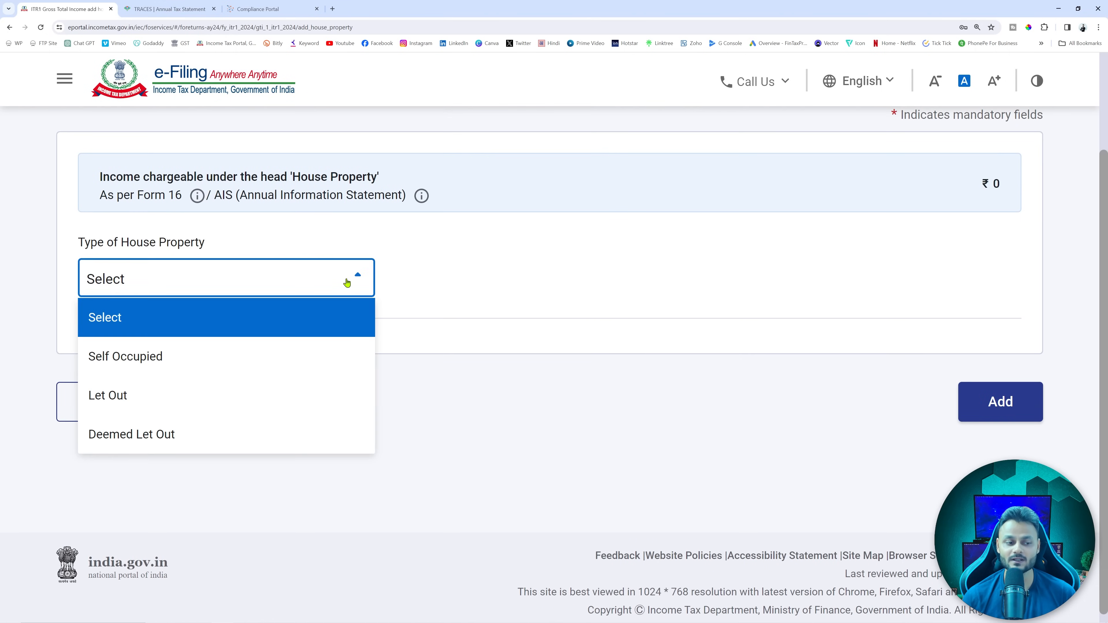
left_click(211, 365)
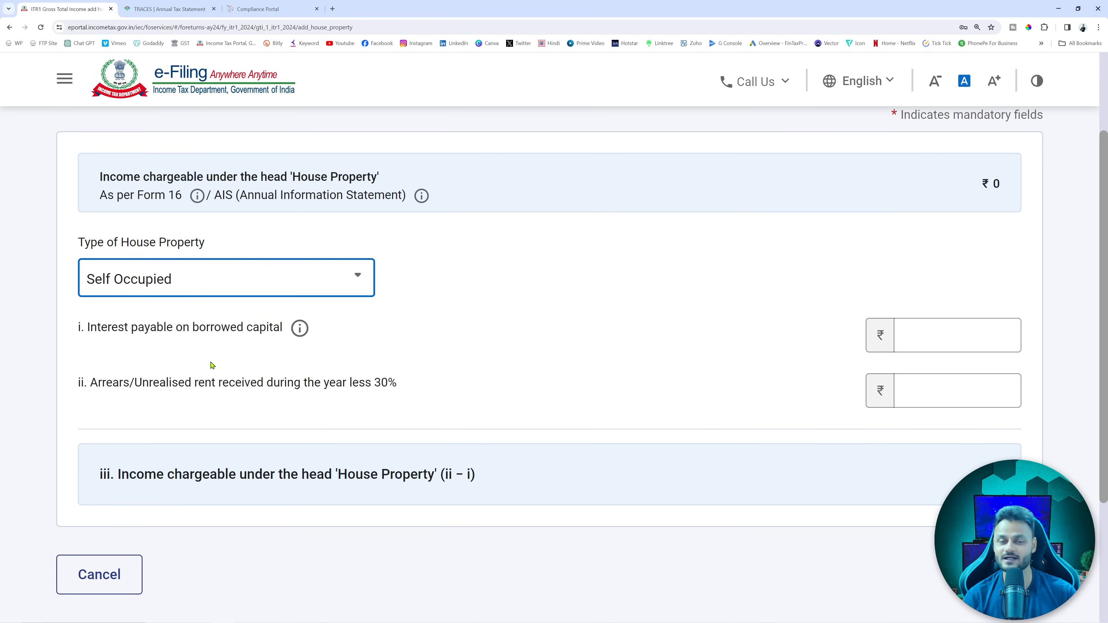
Enter 200000 as interest payable on borrowed capital for the self-occupied house and save the house property details
left_click(1010, 337)
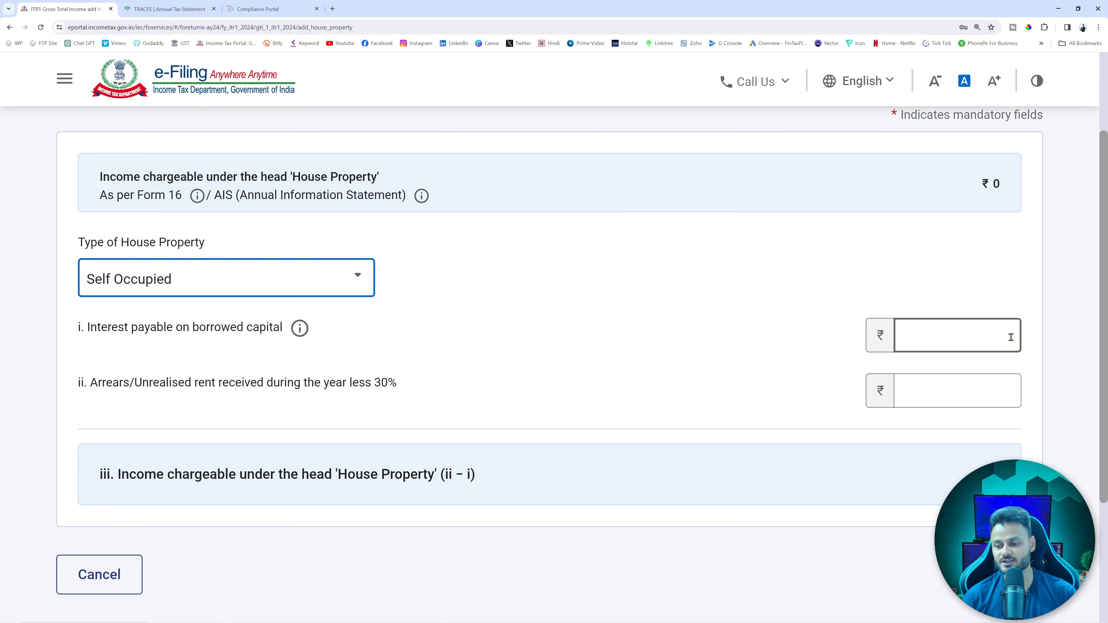
type("200000")
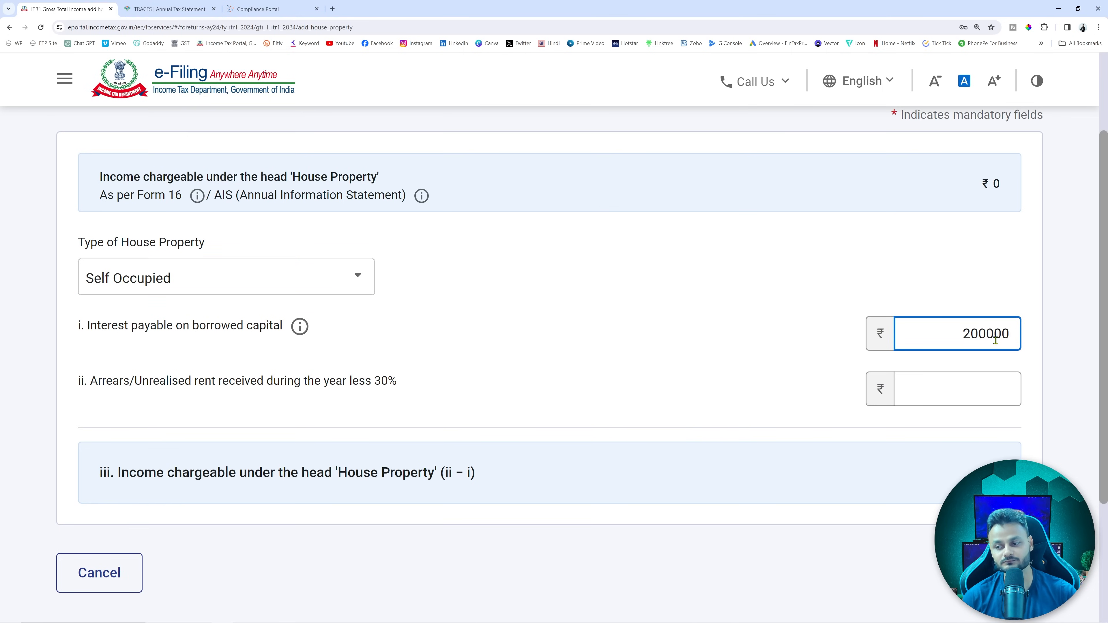
left_click(690, 368)
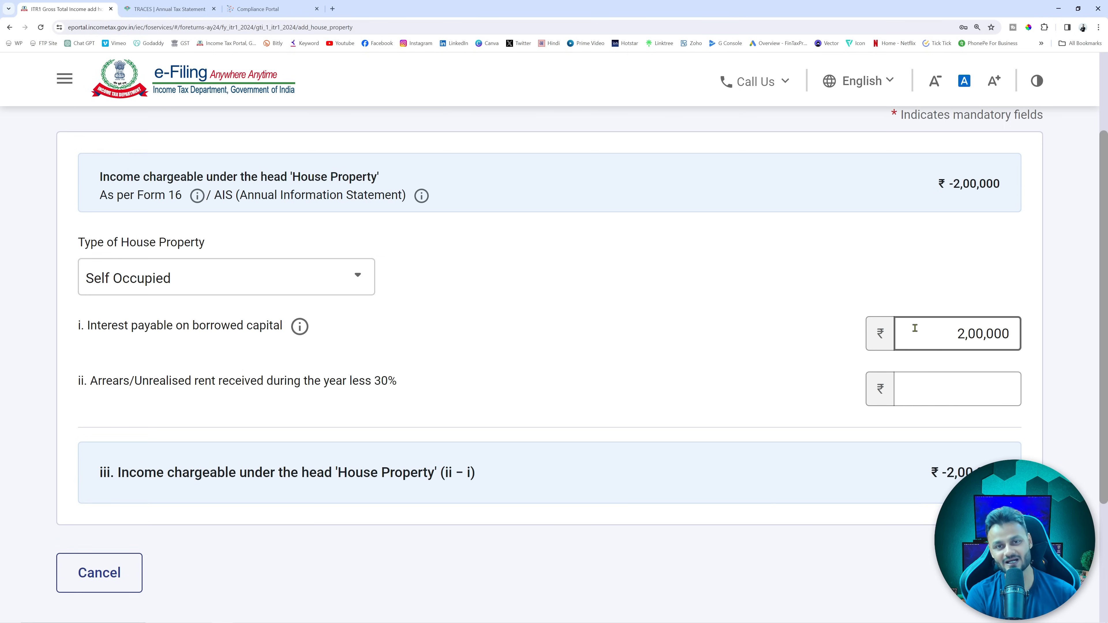
left_click(982, 364)
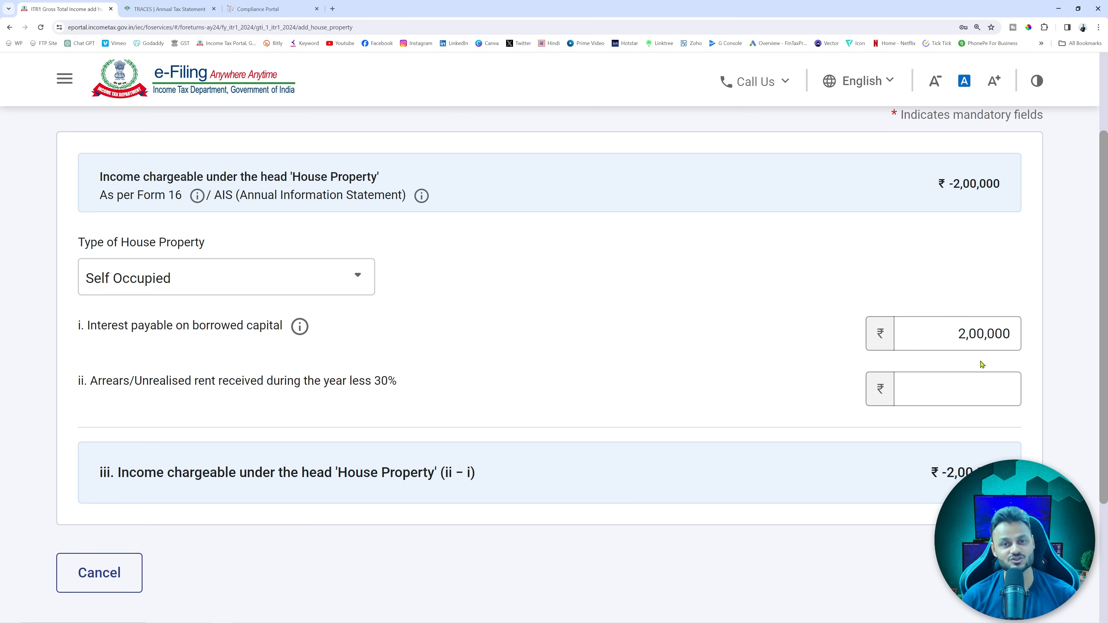
left_click(1009, 573)
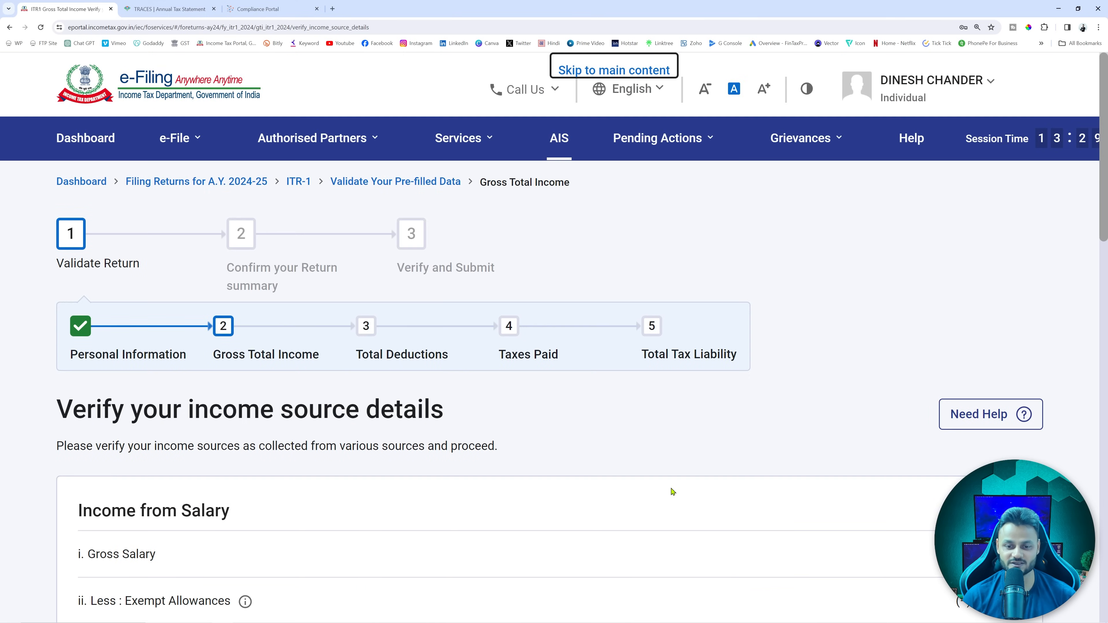
Start adding income from other sources and check Form 16 for any other income reported by the employee
scroll(672, 492, "down", 7)
scroll(672, 491, "down", 7)
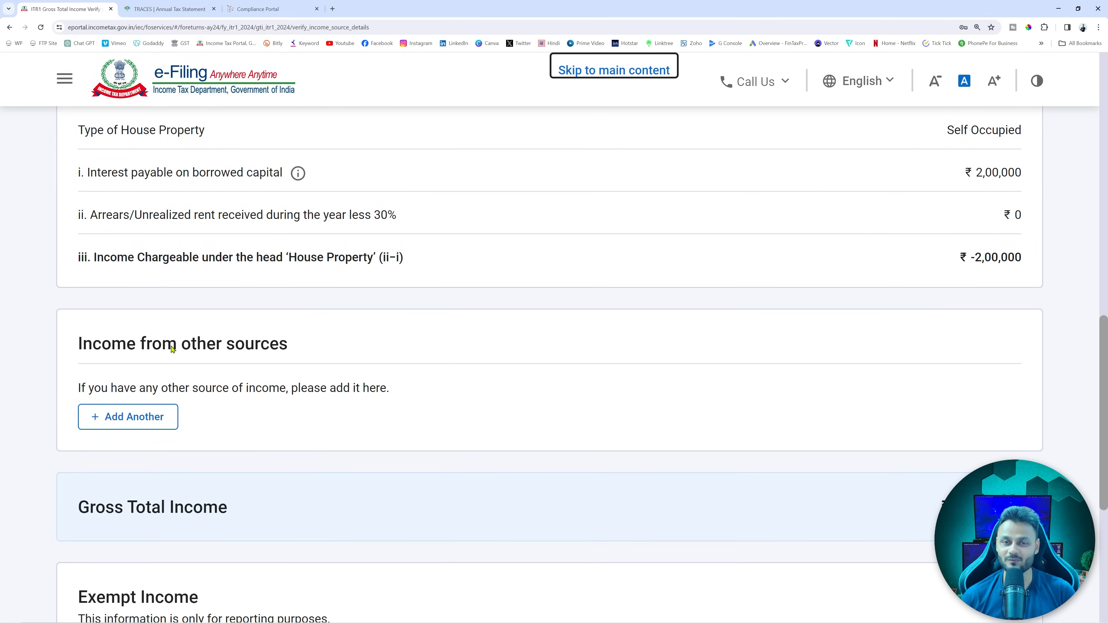
left_click(133, 417)
scroll(401, 384, "down", 8)
scroll(304, 399, "up", 7)
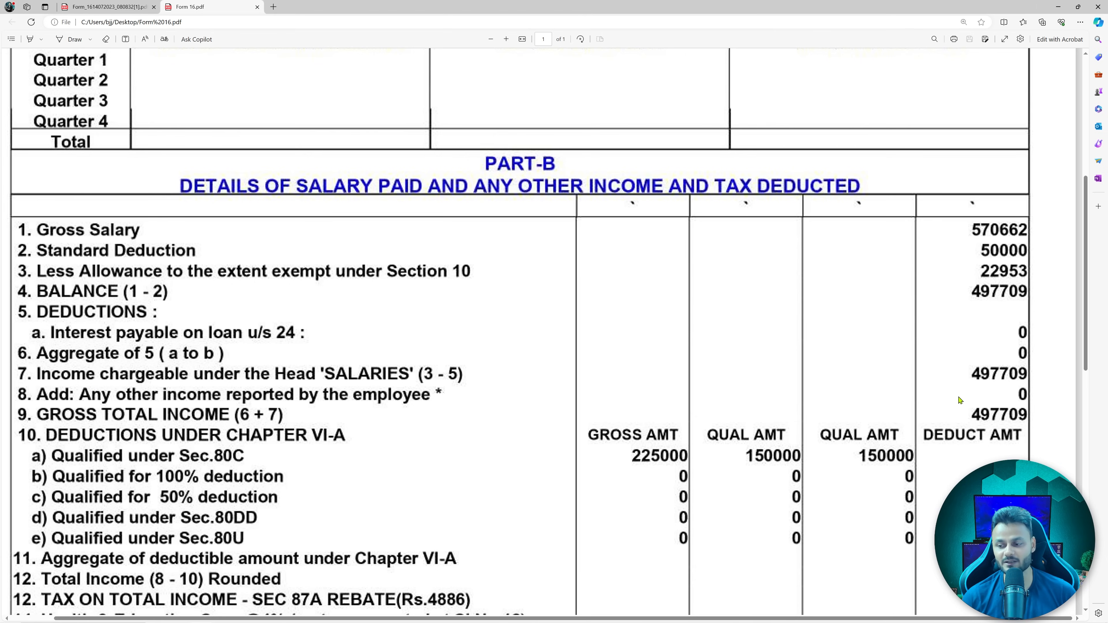
key("alt+Tab")
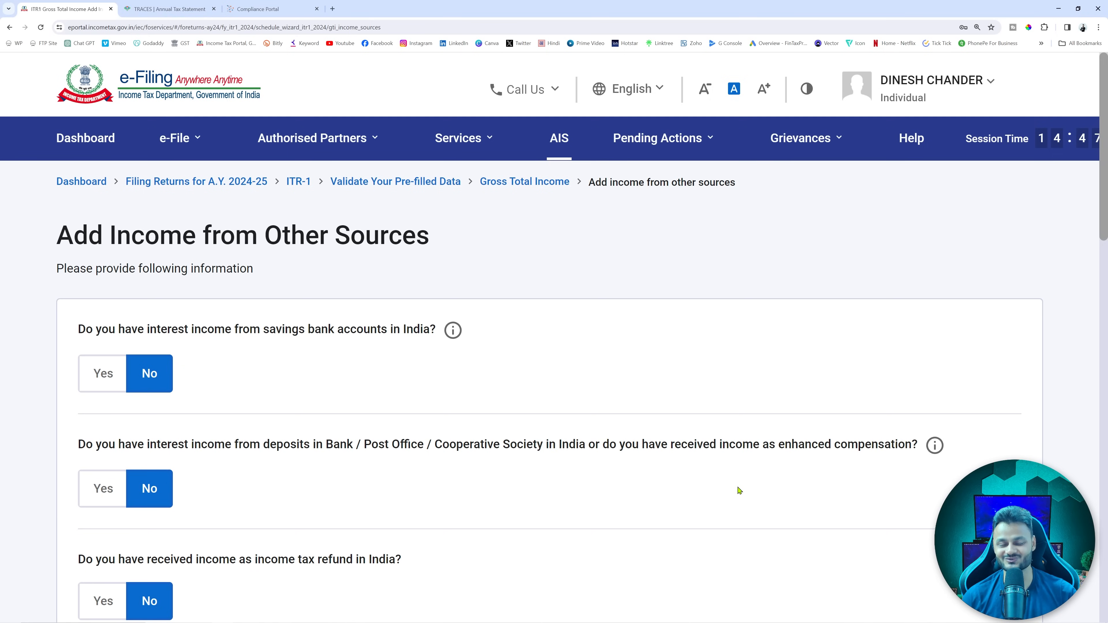
Declare interest income from savings bank accounts in India with an amount of 2500
scroll(740, 491, "down", 6)
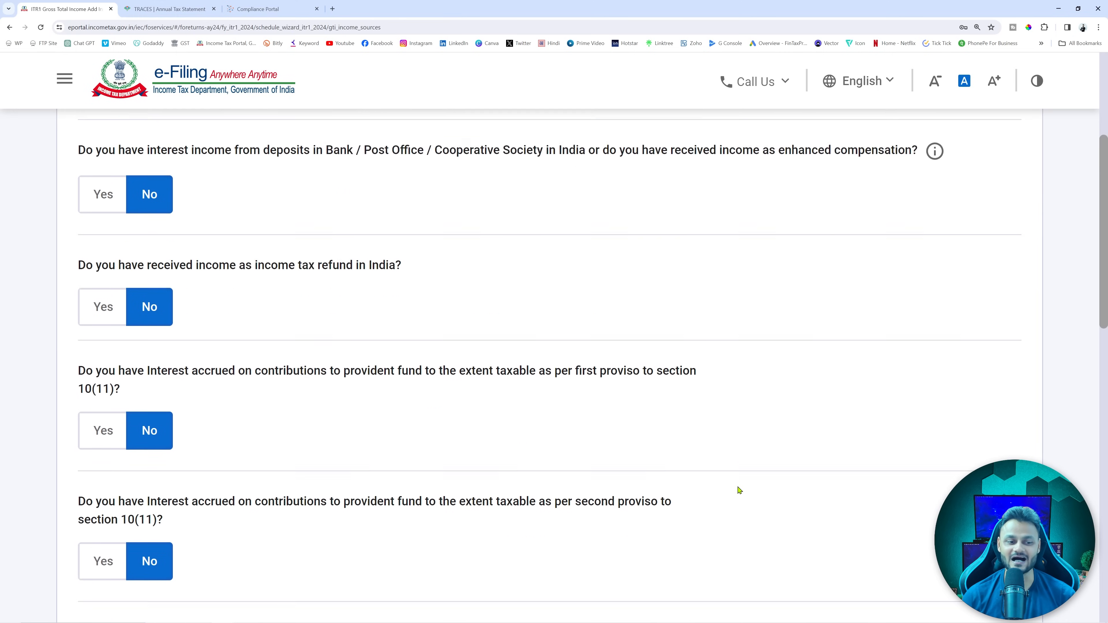
scroll(740, 490, "up", 5)
scroll(740, 491, "down", 1)
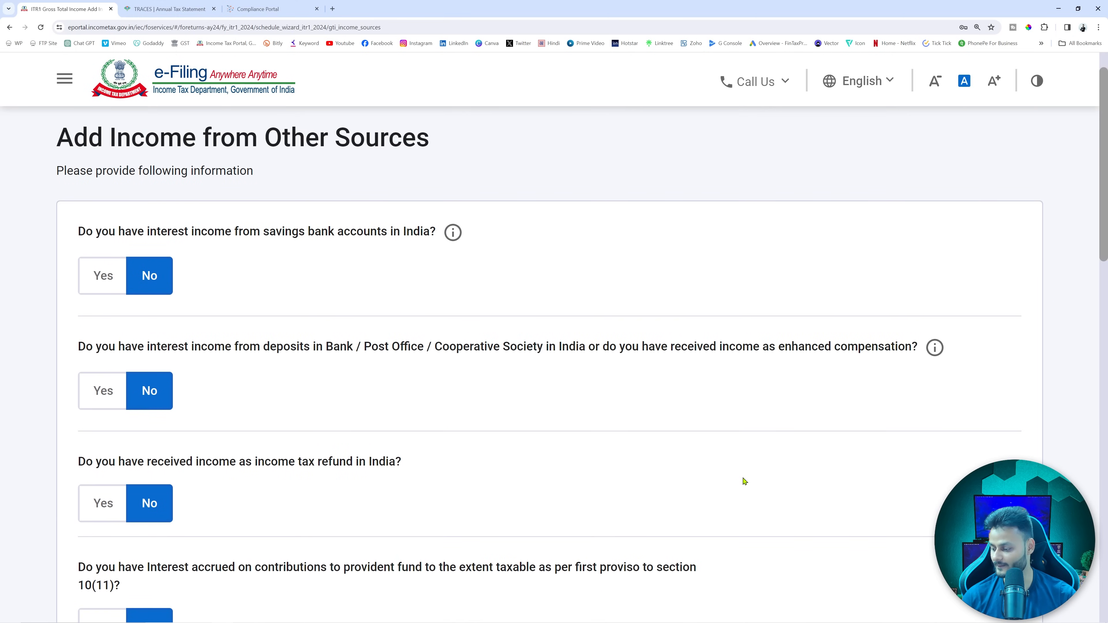
left_click(99, 280)
left_click(218, 345)
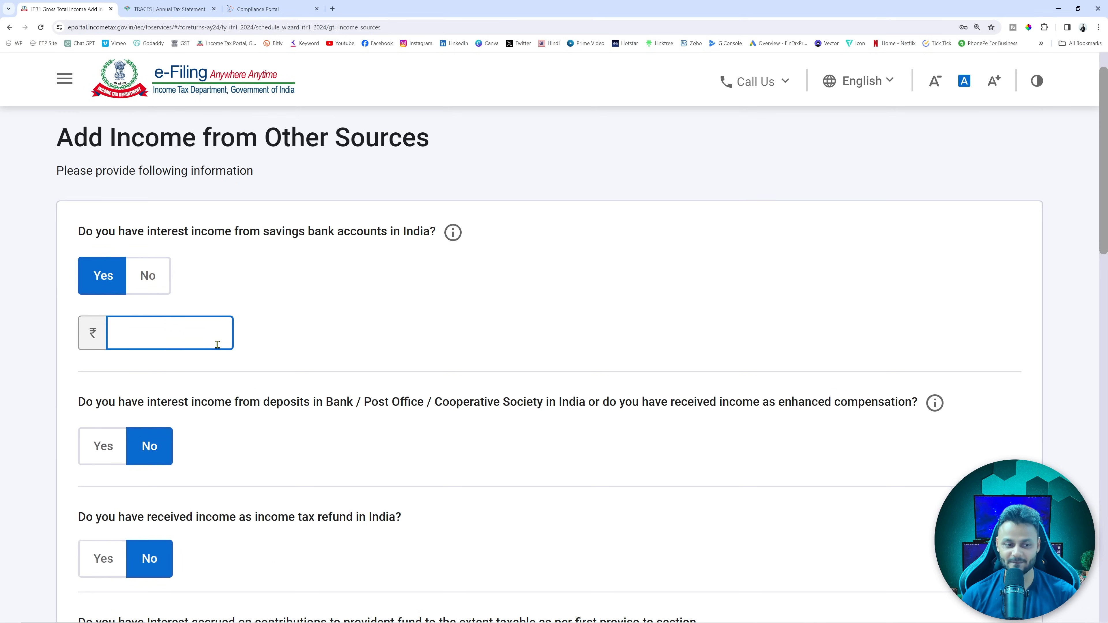
type("2500")
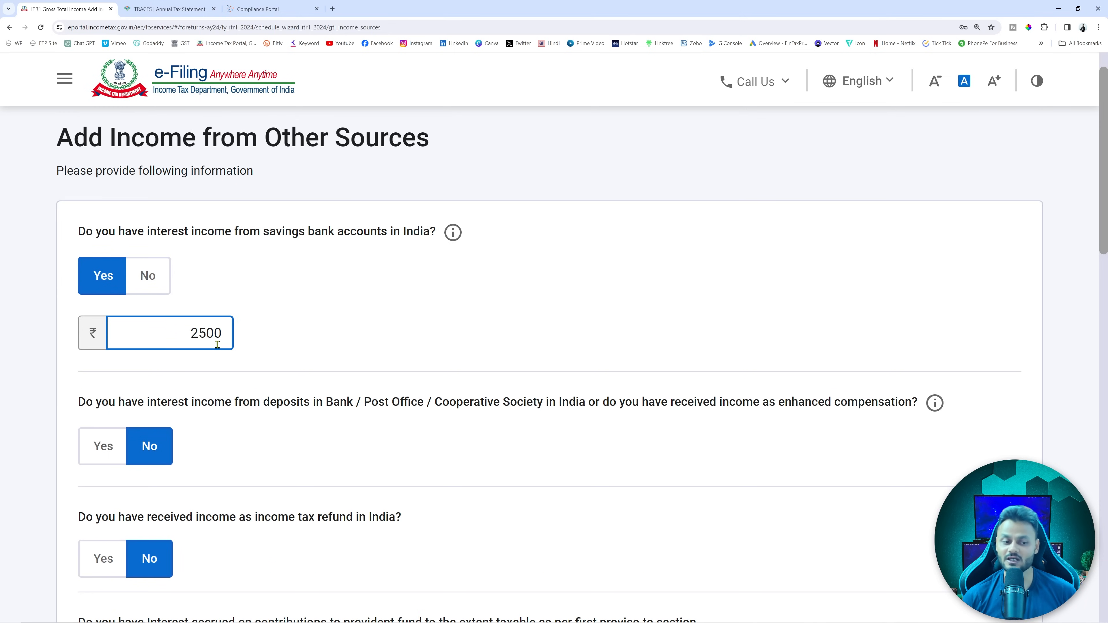
left_click(289, 335)
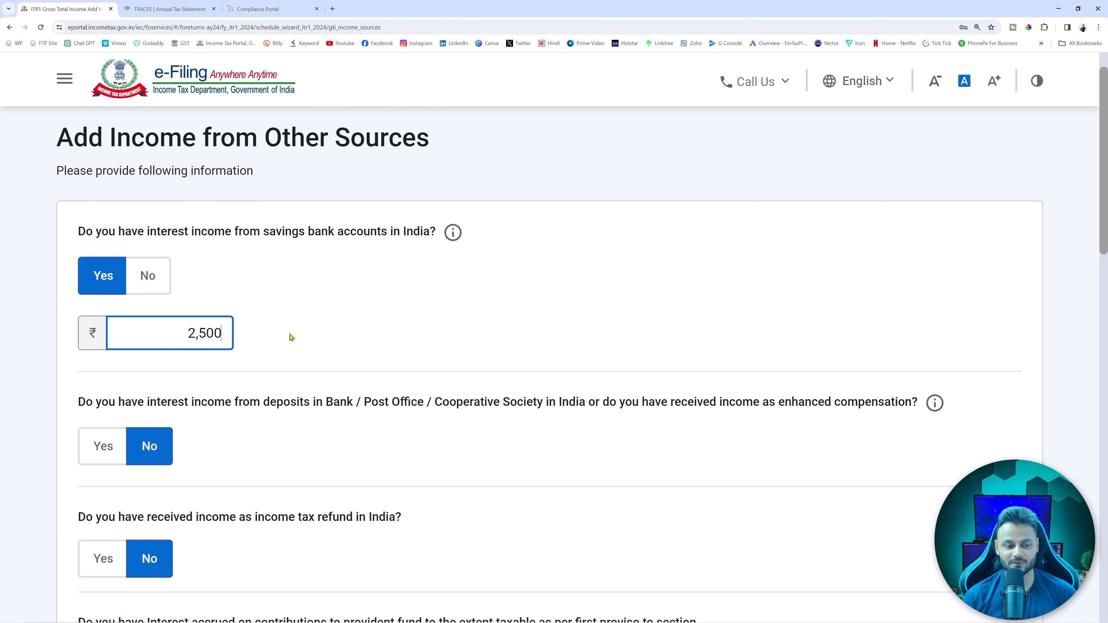
Declare interest income from bank, post office or cooperative society deposits with an amount of 20,000
scroll(292, 337, "down", 2)
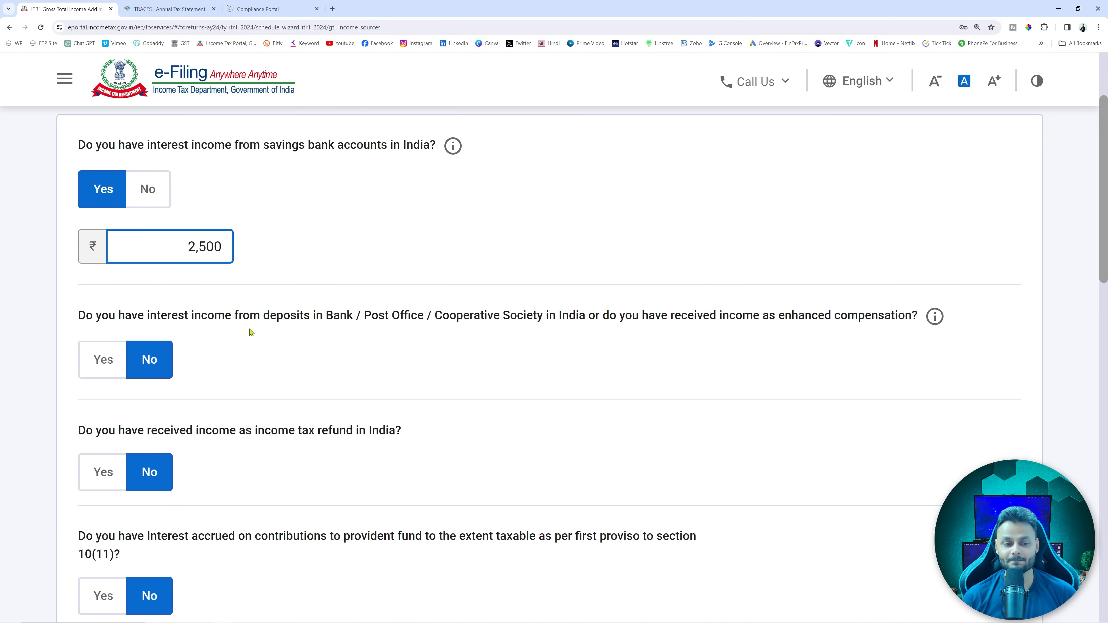
left_click_drag(276, 318, 427, 313)
left_click(105, 360)
left_click(155, 413)
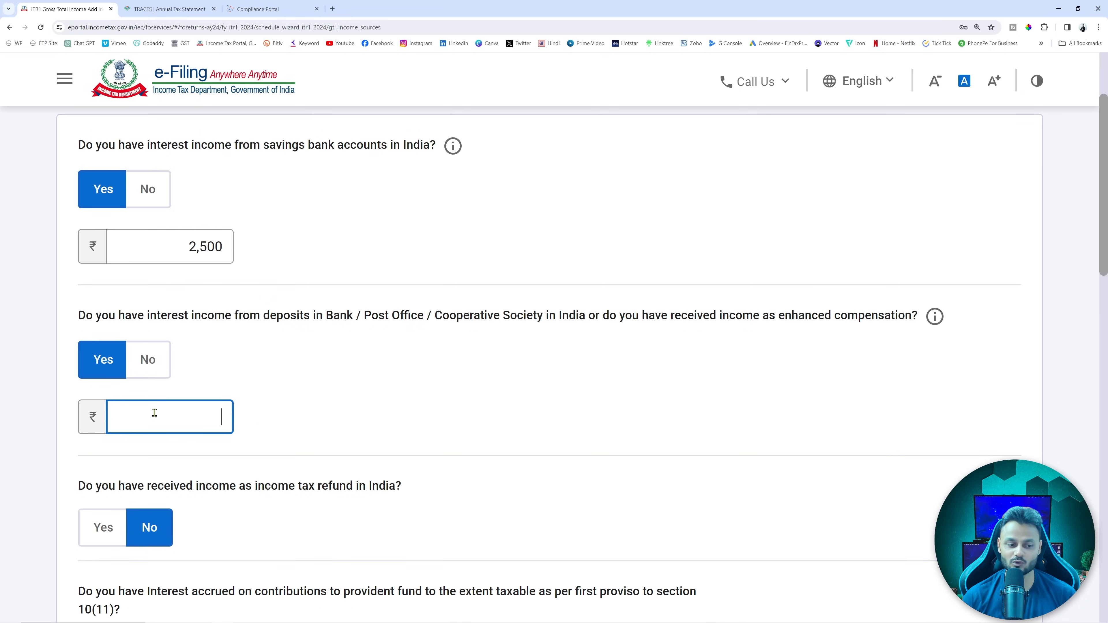
type("200000")
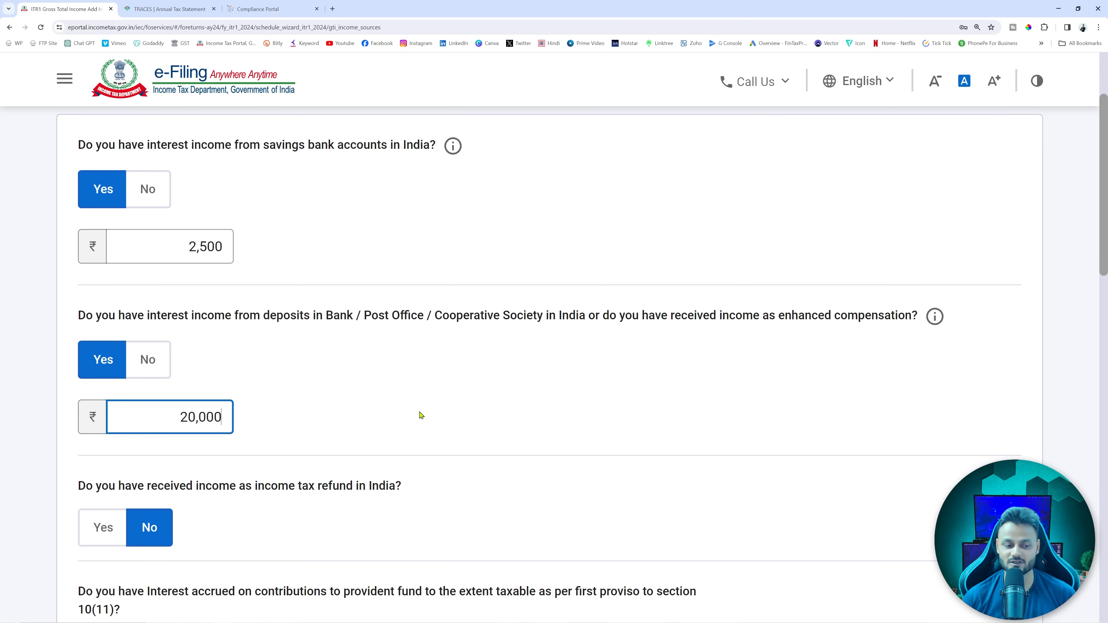
scroll(421, 415, "down", 3)
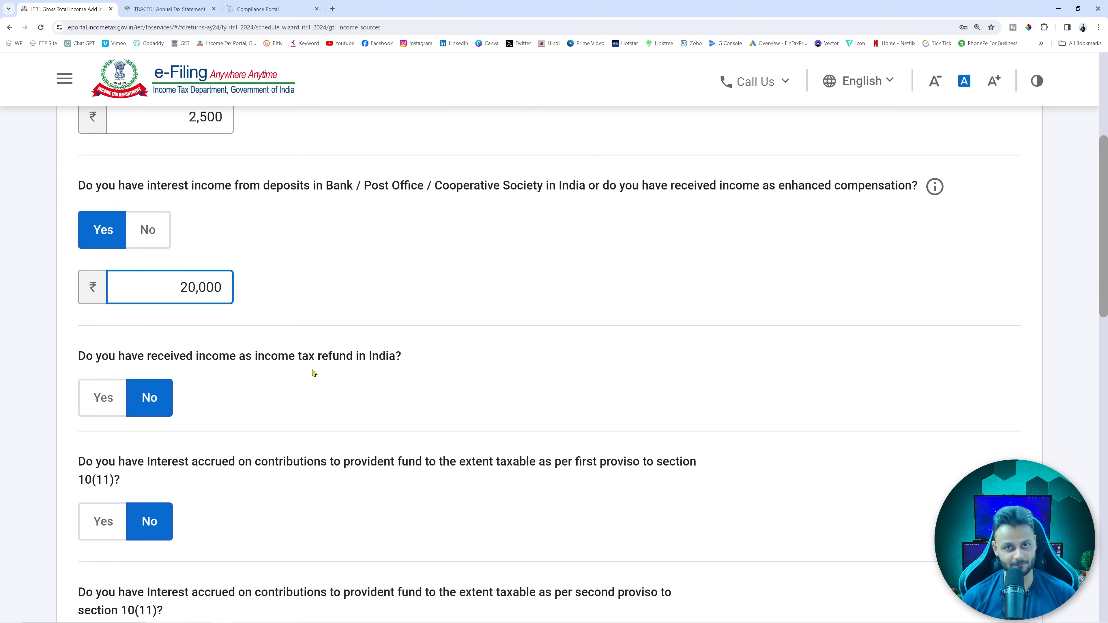
left_click(103, 397)
left_click(190, 445)
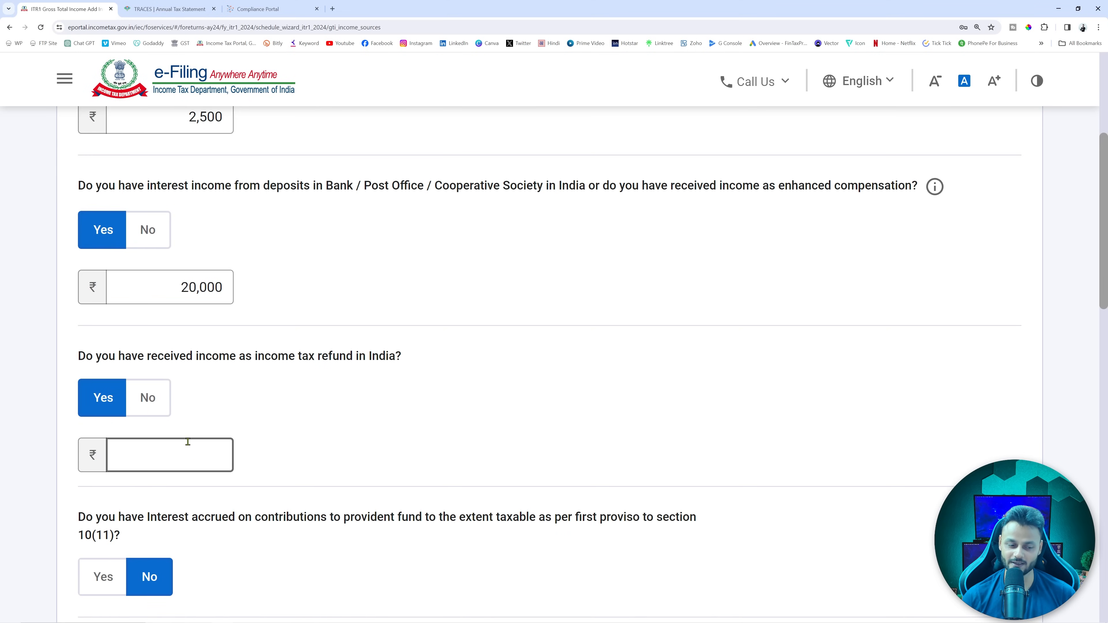
left_click(164, 403)
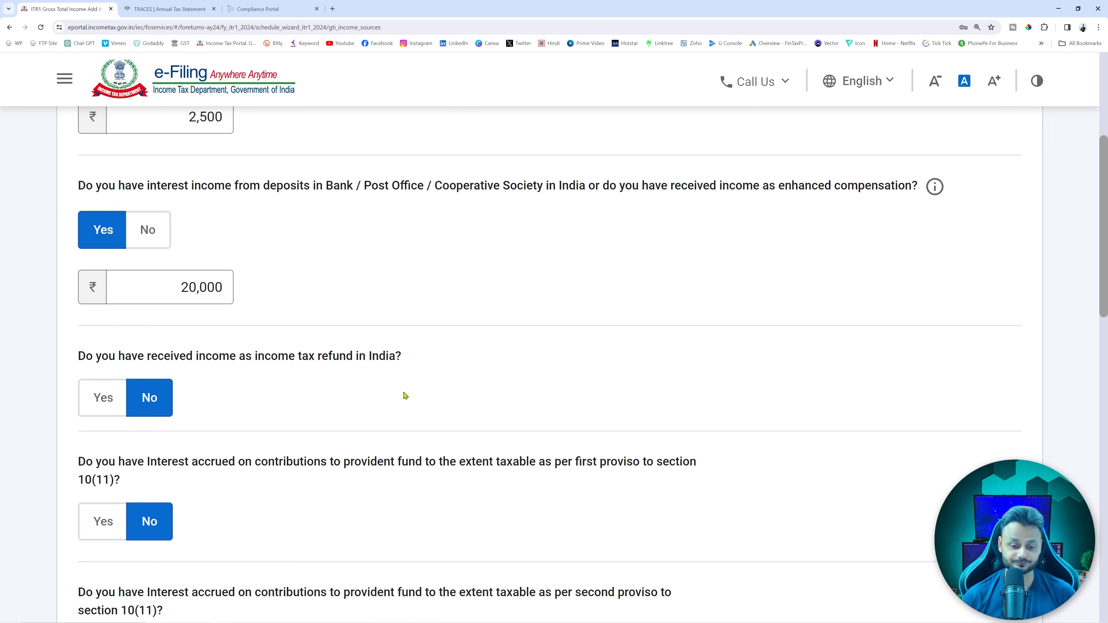
Leave the remaining other-source questions answered No, continue, and check the listed income from other sources
scroll(403, 395, "down", 5)
scroll(405, 395, "down", 10)
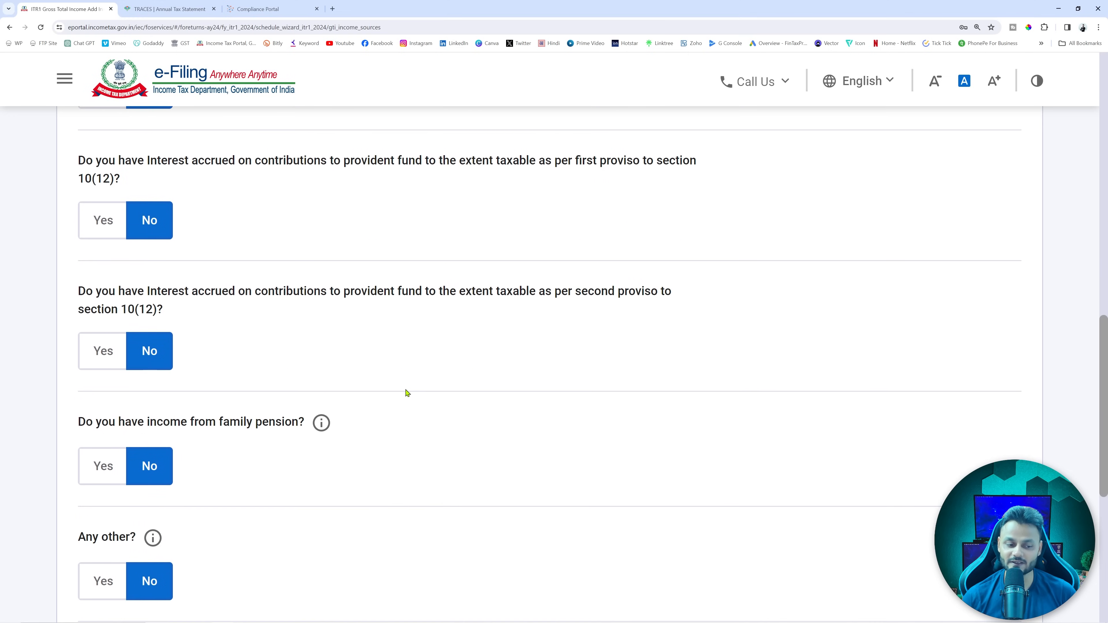
scroll(406, 393, "down", 5)
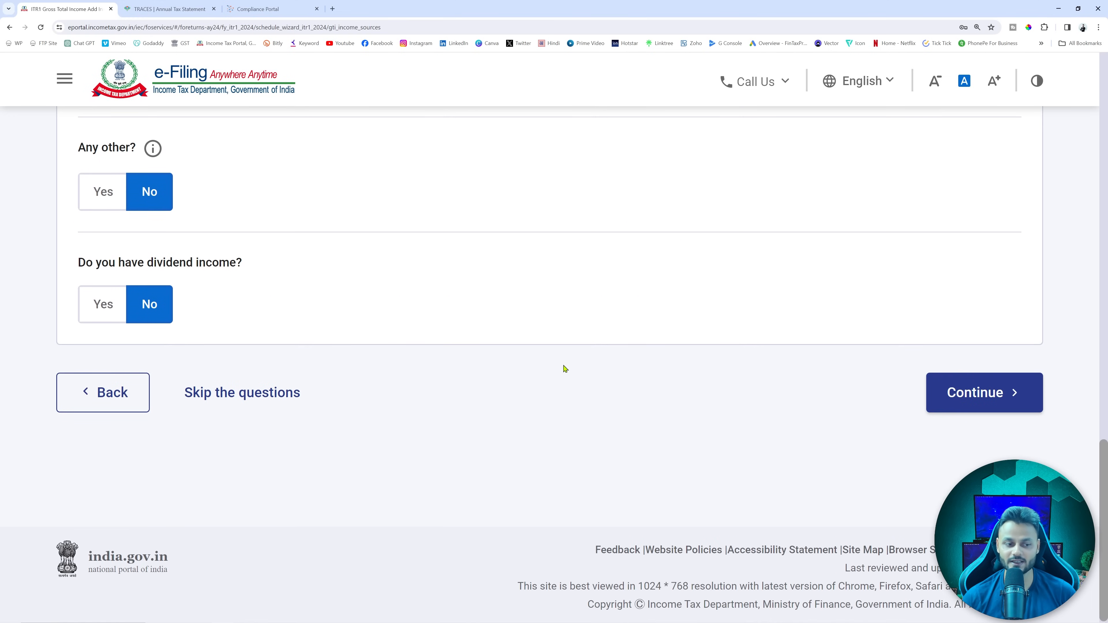
left_click(995, 392)
scroll(792, 403, "down", 12)
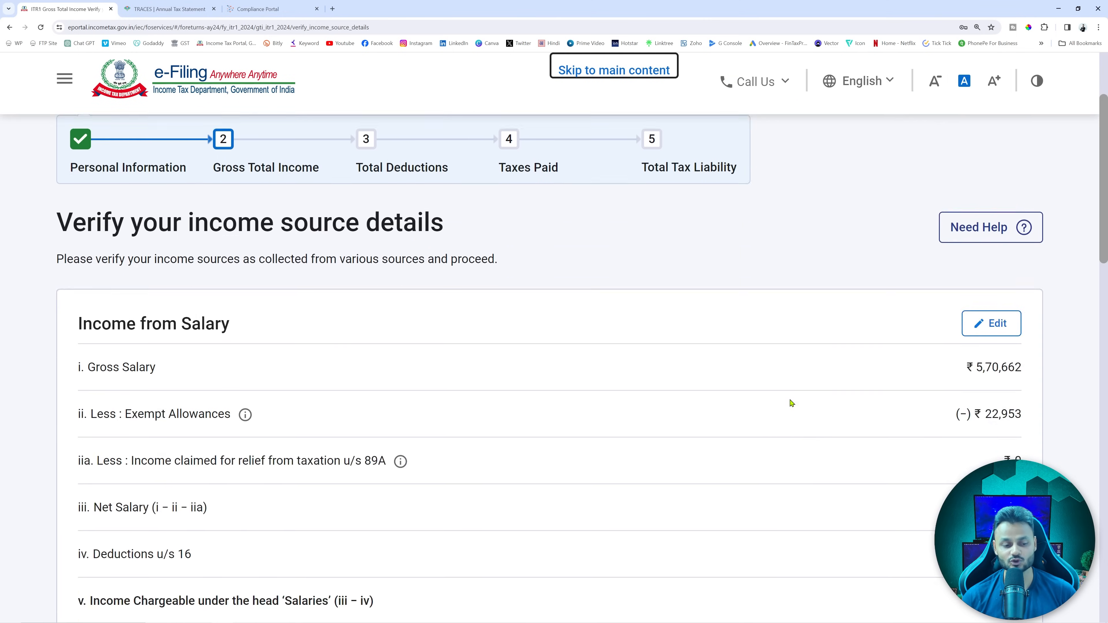
scroll(790, 401, "down", 4)
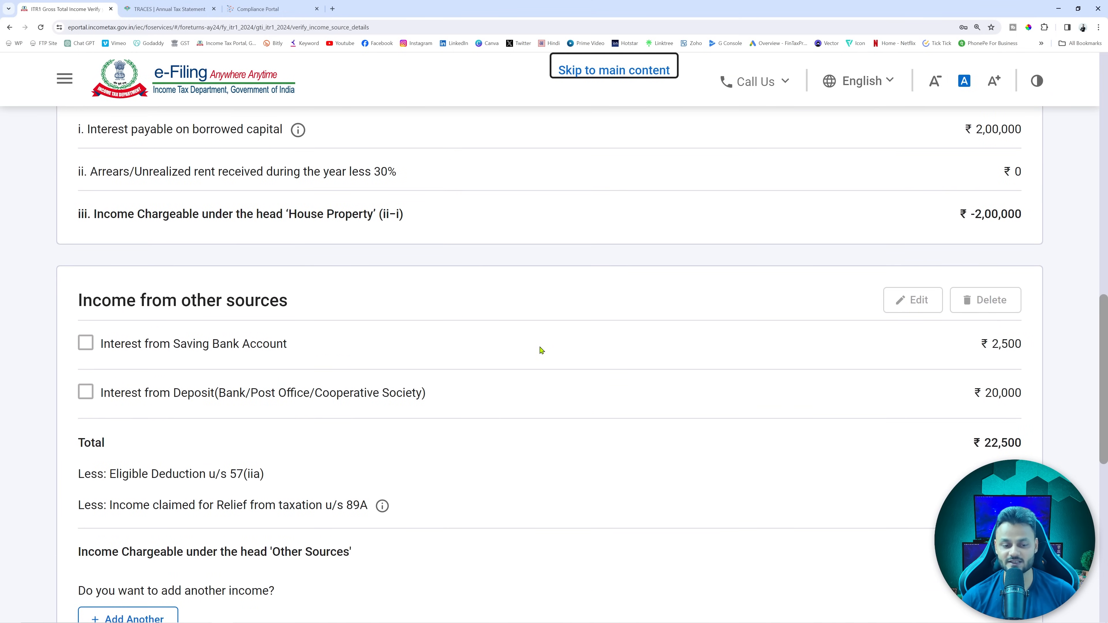
Review the available Nature of Exempt Income options for a new exempt income entry, then cancel without adding one
scroll(541, 349, "down", 10)
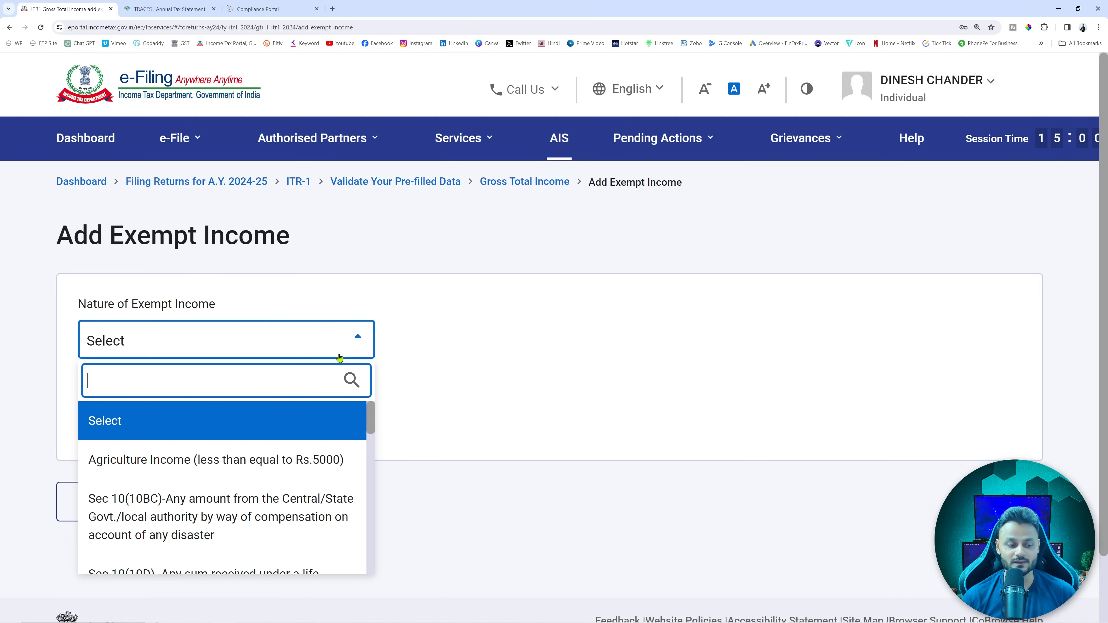
scroll(244, 437, "down", 2)
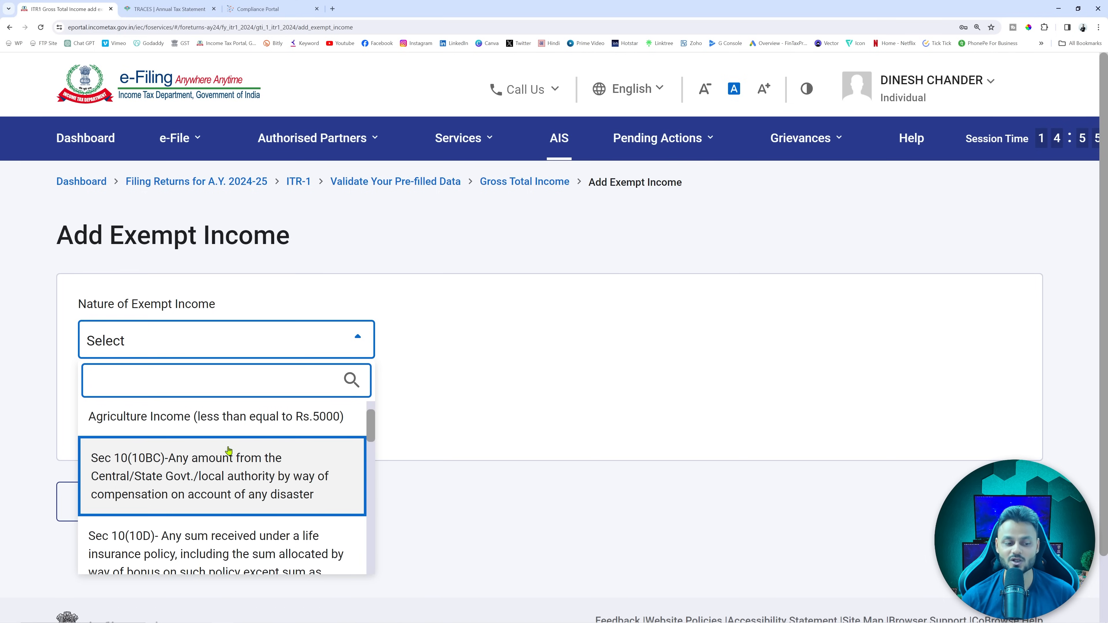
scroll(209, 478, "down", 2)
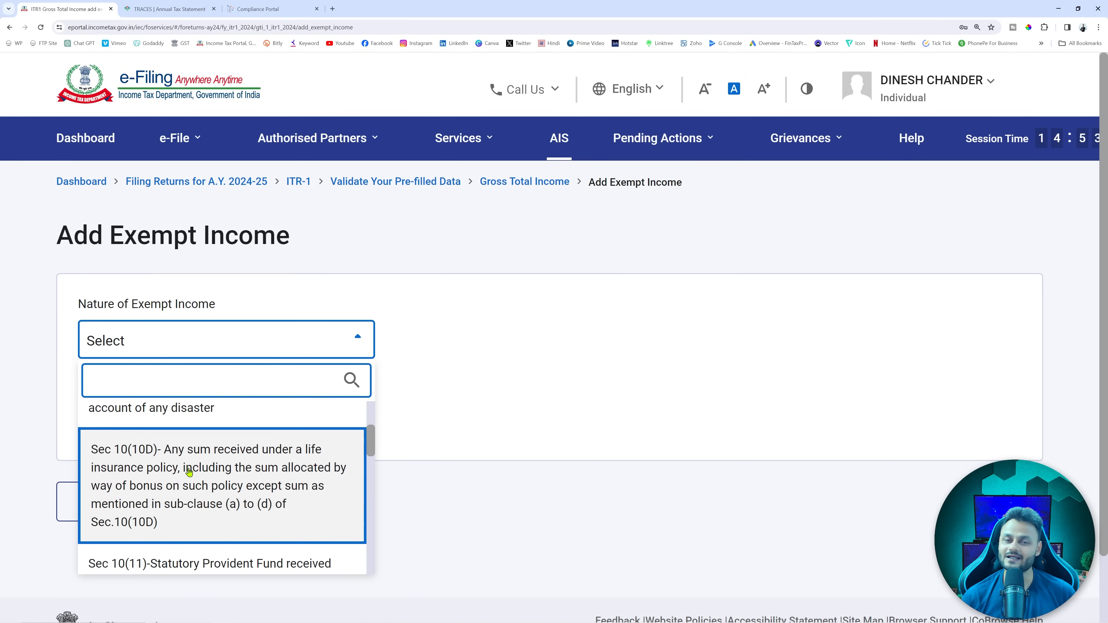
scroll(189, 471, "down", 2)
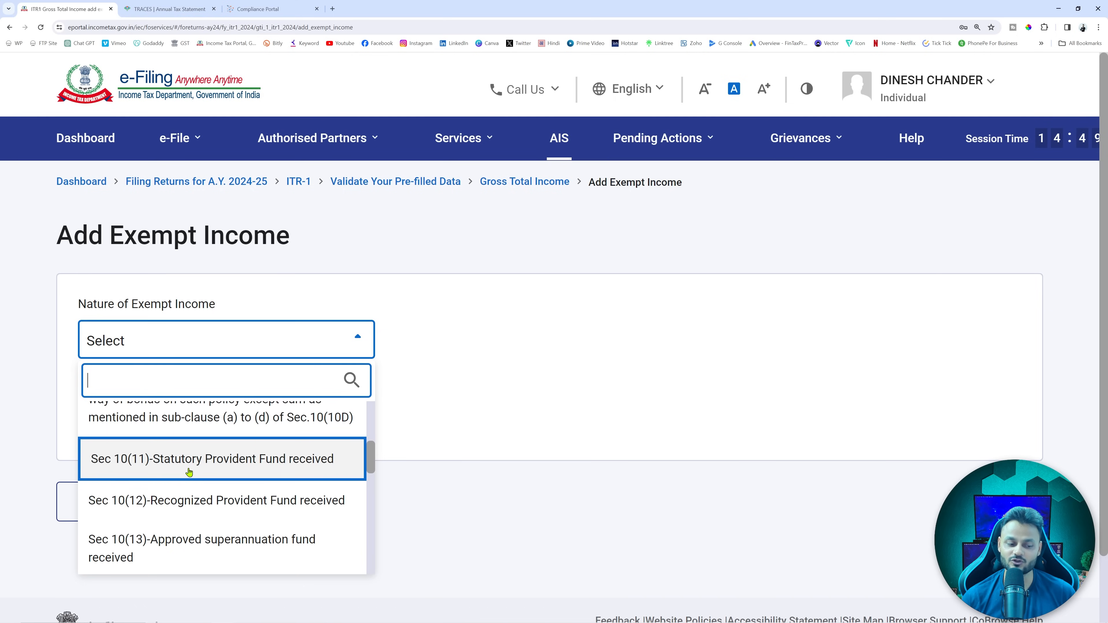
scroll(189, 472, "down", 5)
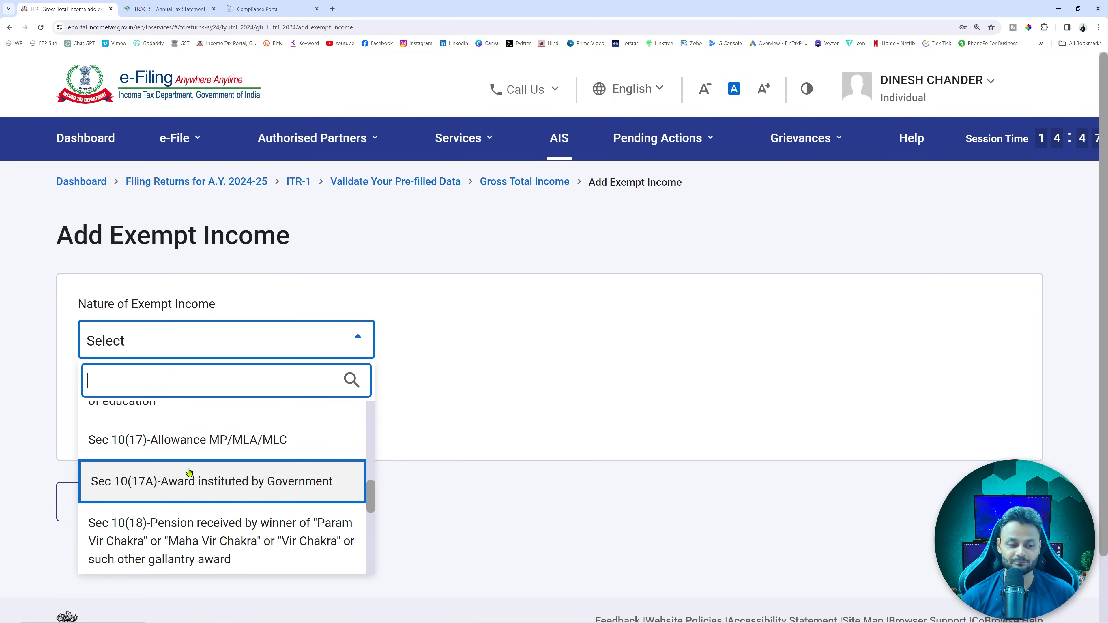
scroll(189, 472, "down", 8)
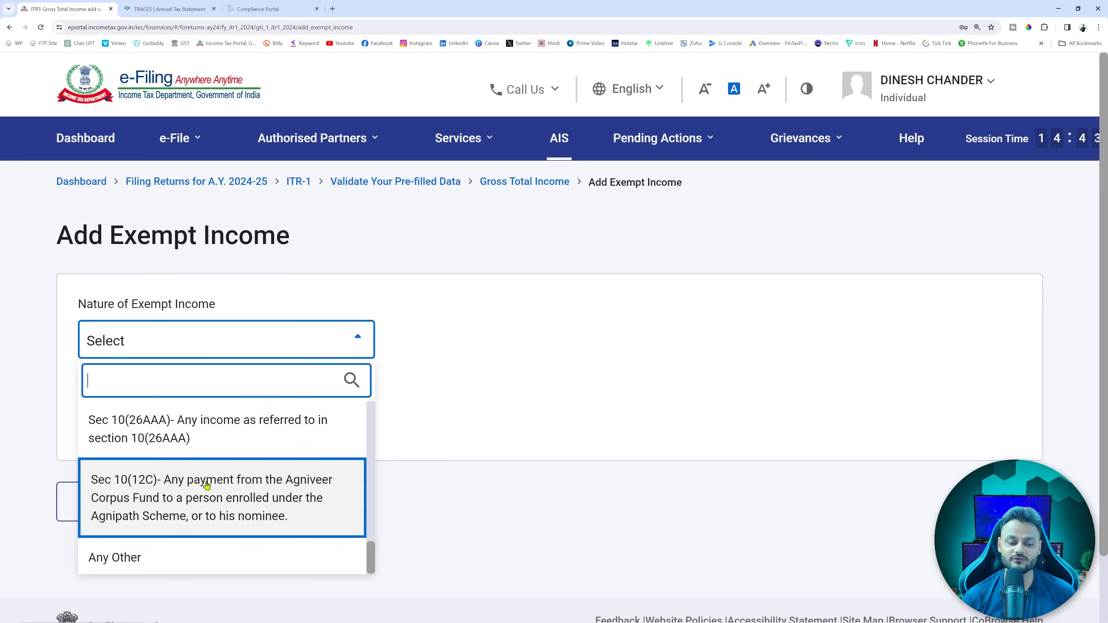
left_click(555, 417)
left_click(139, 499)
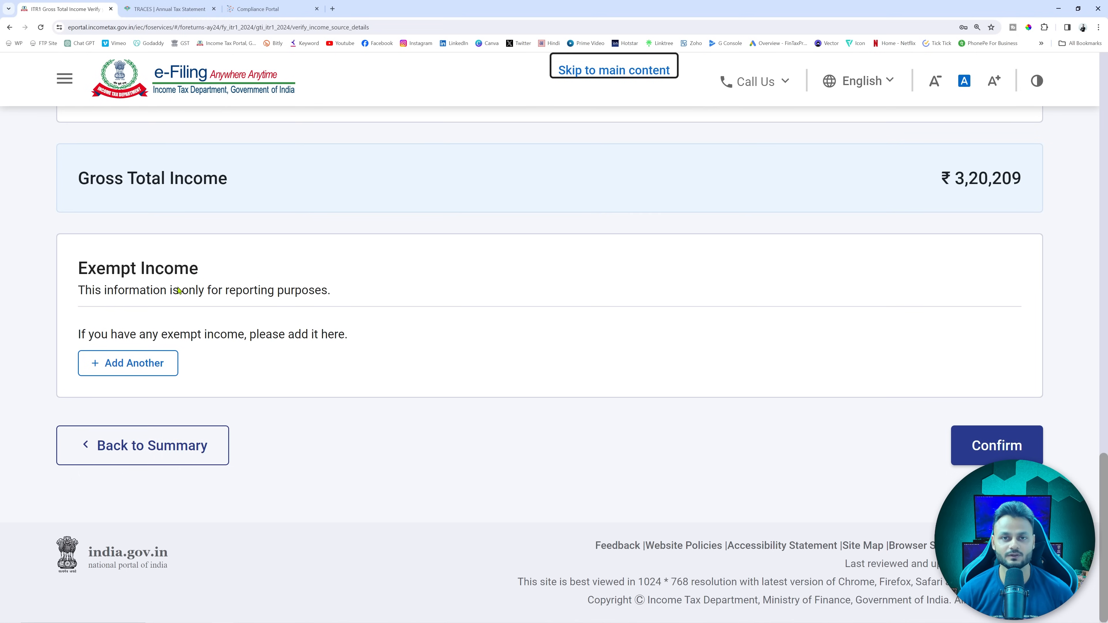
Go back to the return summary, reopen the Gross Total Income section and confirm it
left_click(165, 461)
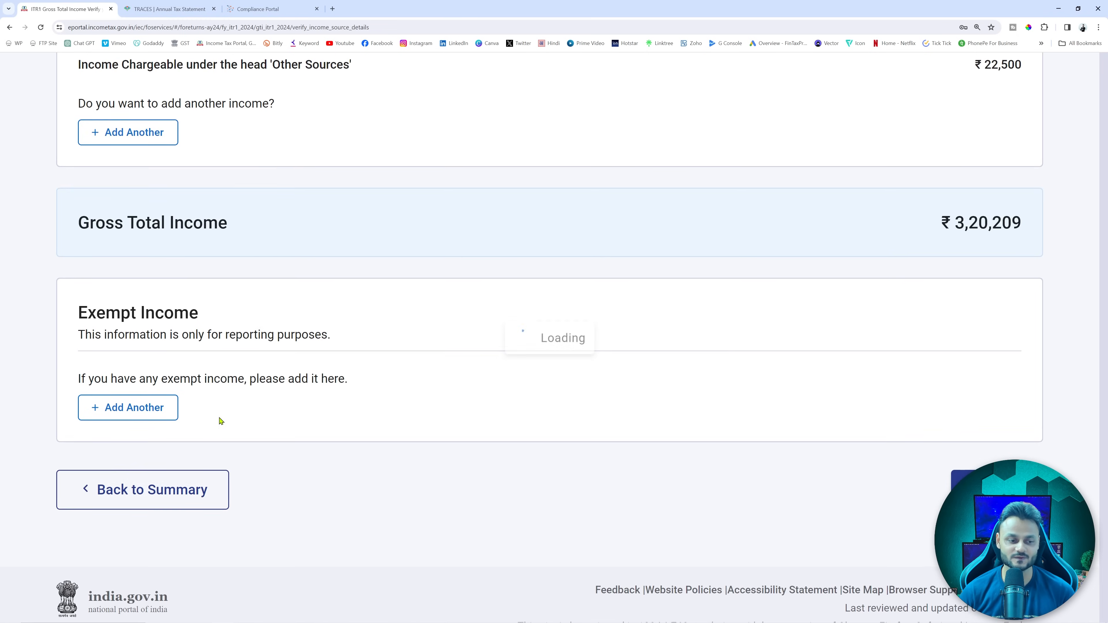
scroll(349, 391, "down", 15)
scroll(349, 392, "up", 7)
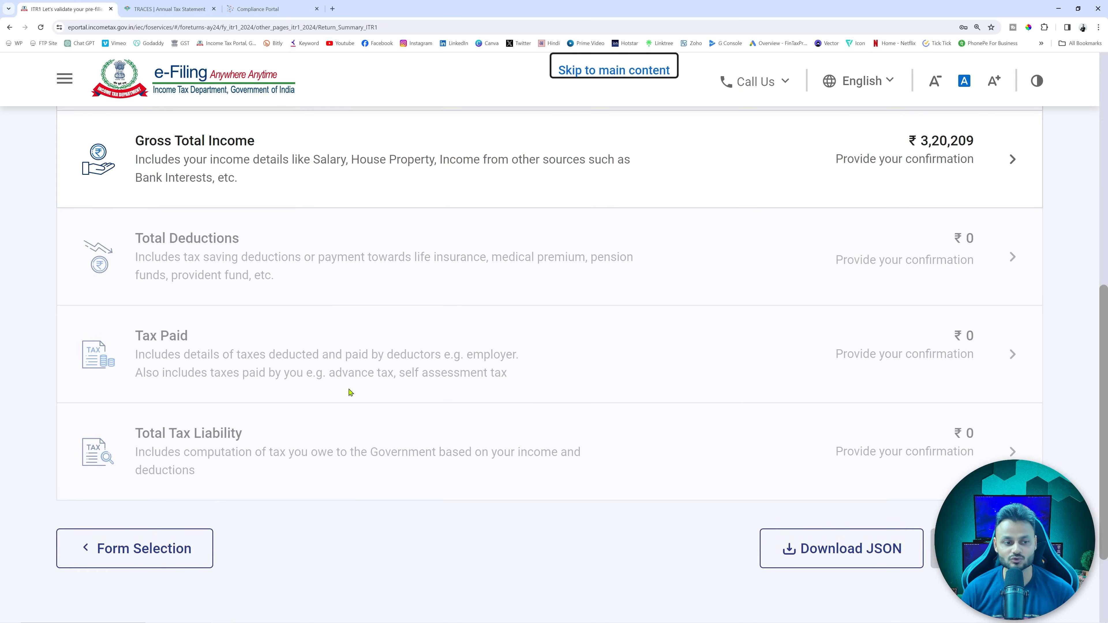
left_click(725, 344)
scroll(715, 363, "down", 5)
scroll(714, 369, "down", 10)
left_click(996, 445)
Open the Total Deductions section from the return summary
scroll(734, 428, "down", 15)
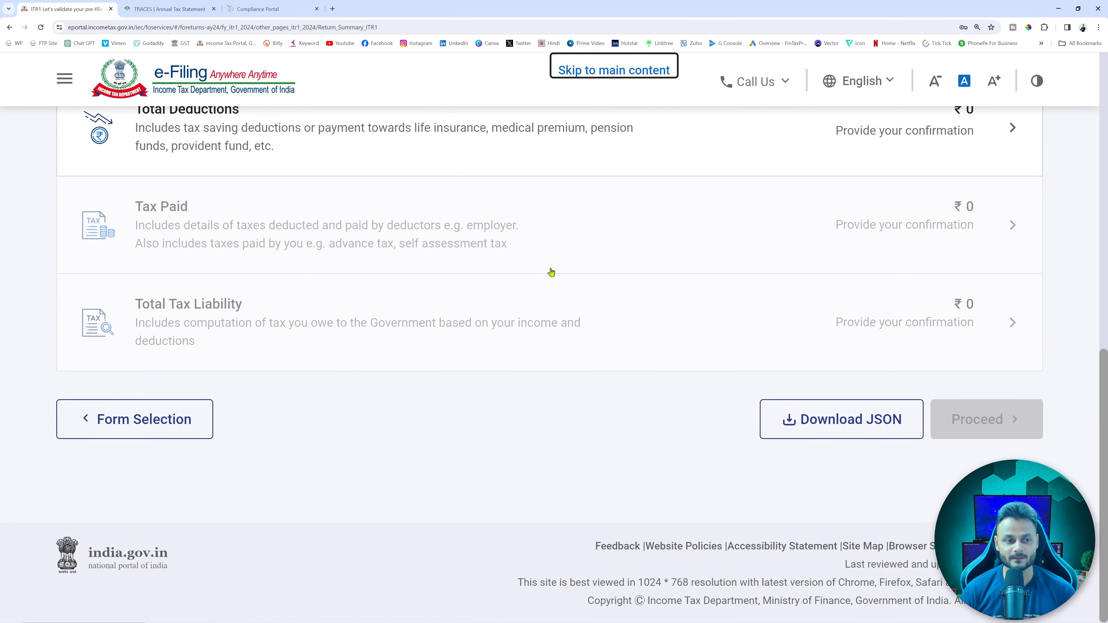
scroll(551, 272, "up", 7)
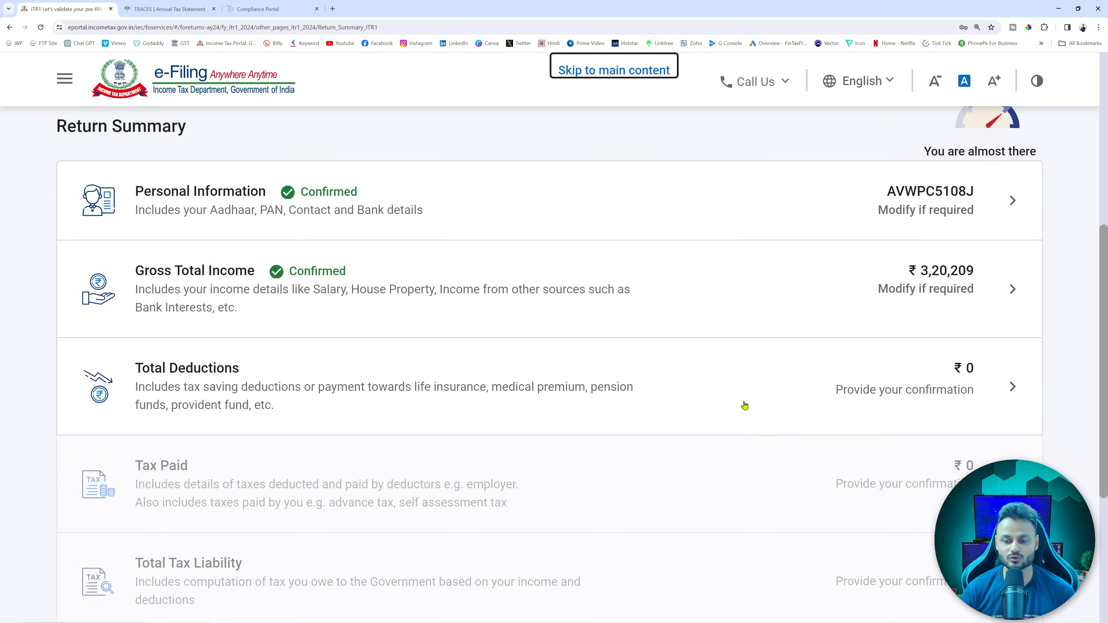
left_click(744, 405)
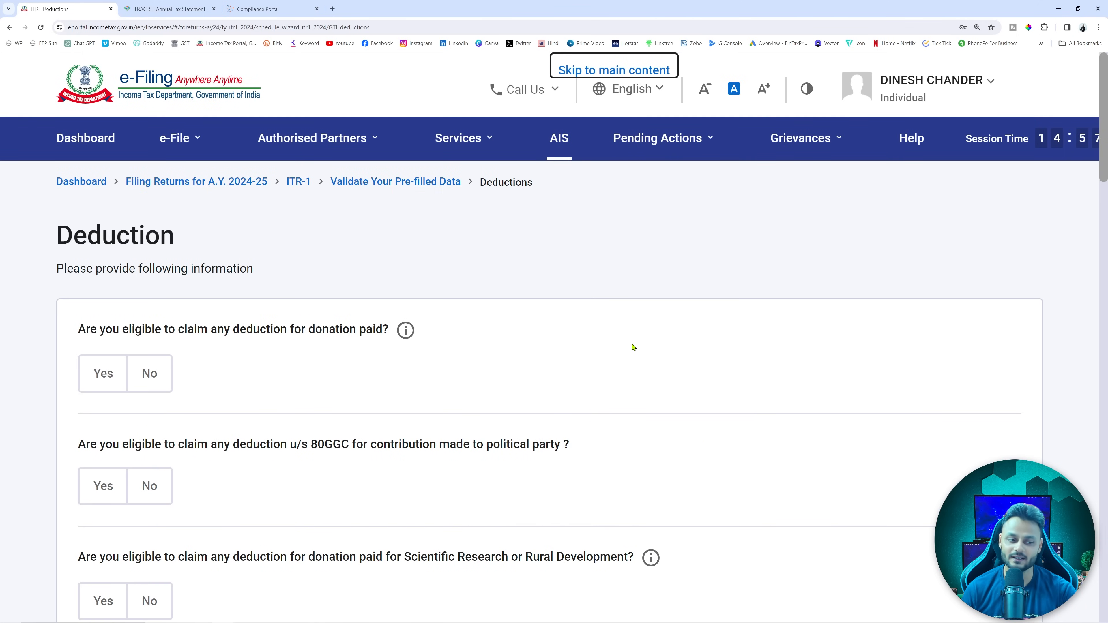
Check the Section 80C qualifying amount in the Form 16 PDF against the return's deduction questions
scroll(633, 348, "down", 3)
scroll(637, 343, "down", 6)
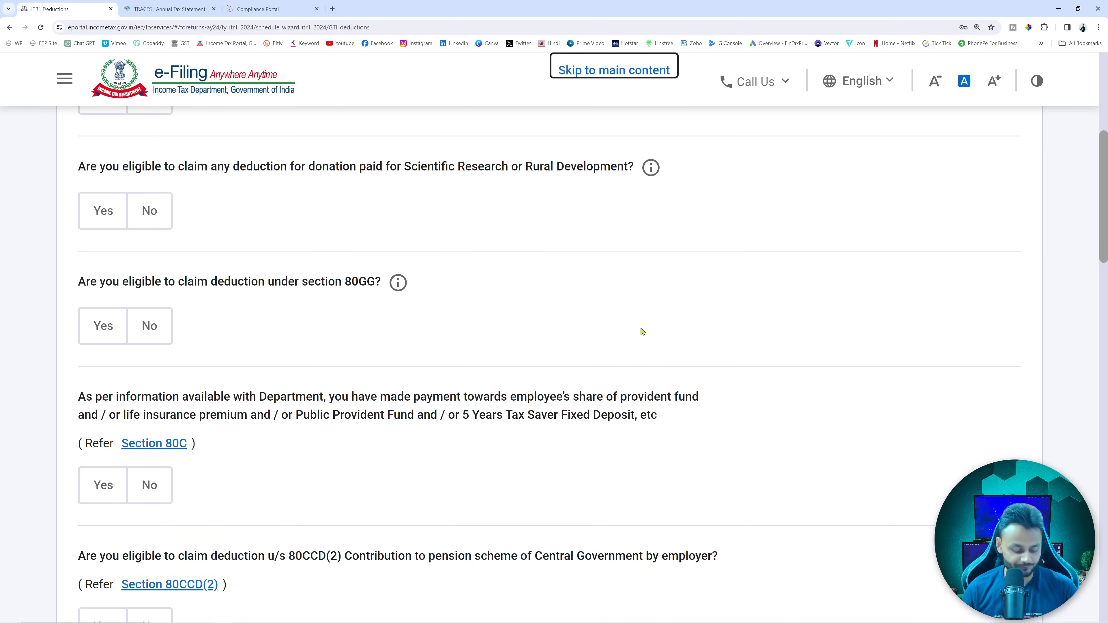
key("alt+Tab")
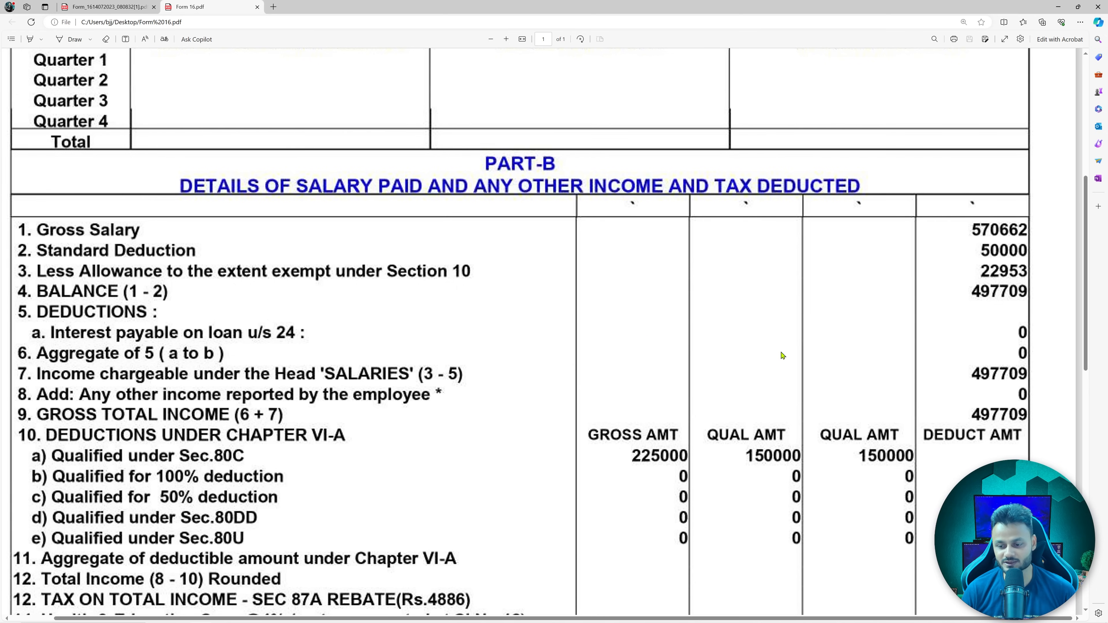
scroll(760, 362, "down", 2)
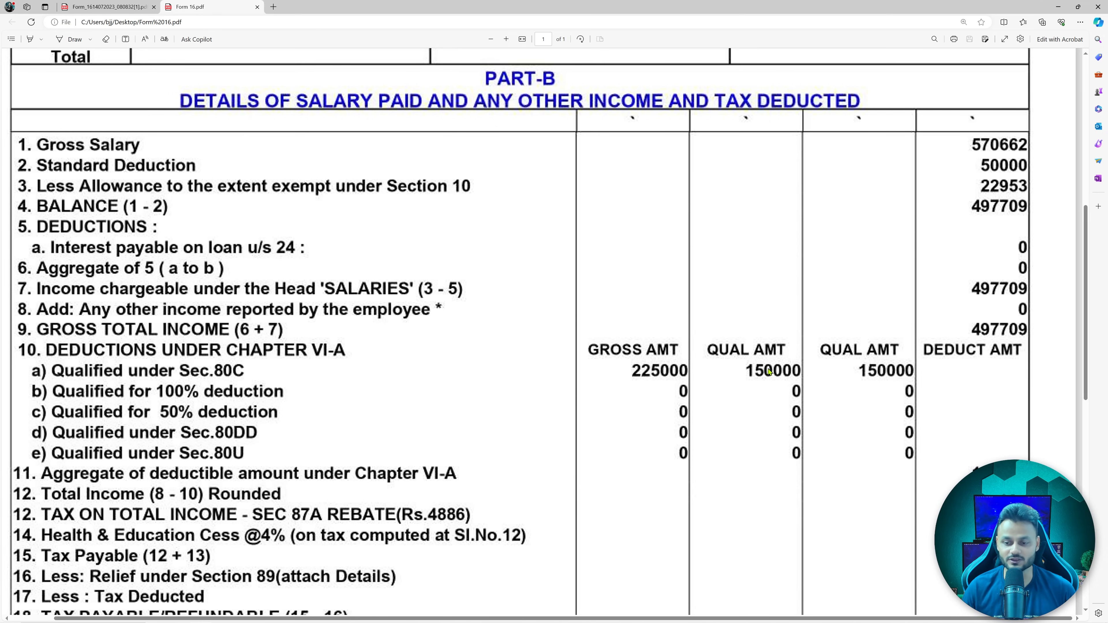
key("alt+Tab")
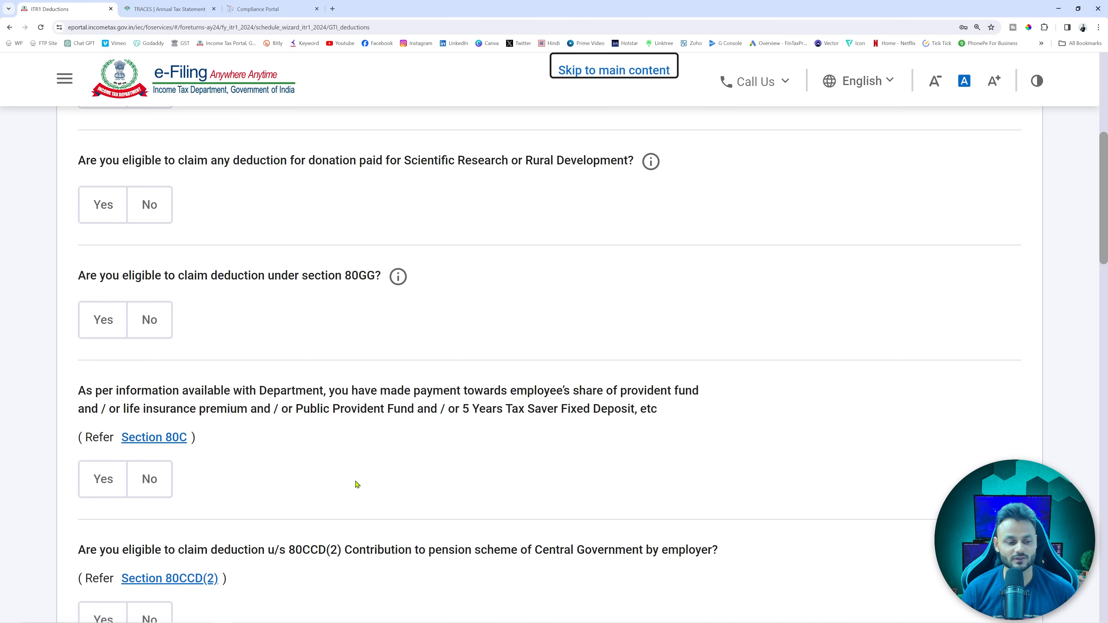
Answer Yes to the Section 80C deduction question and enter 1,50,000 as the amount claimed
scroll(357, 485, "down", 3)
left_click(100, 354)
left_click(152, 432)
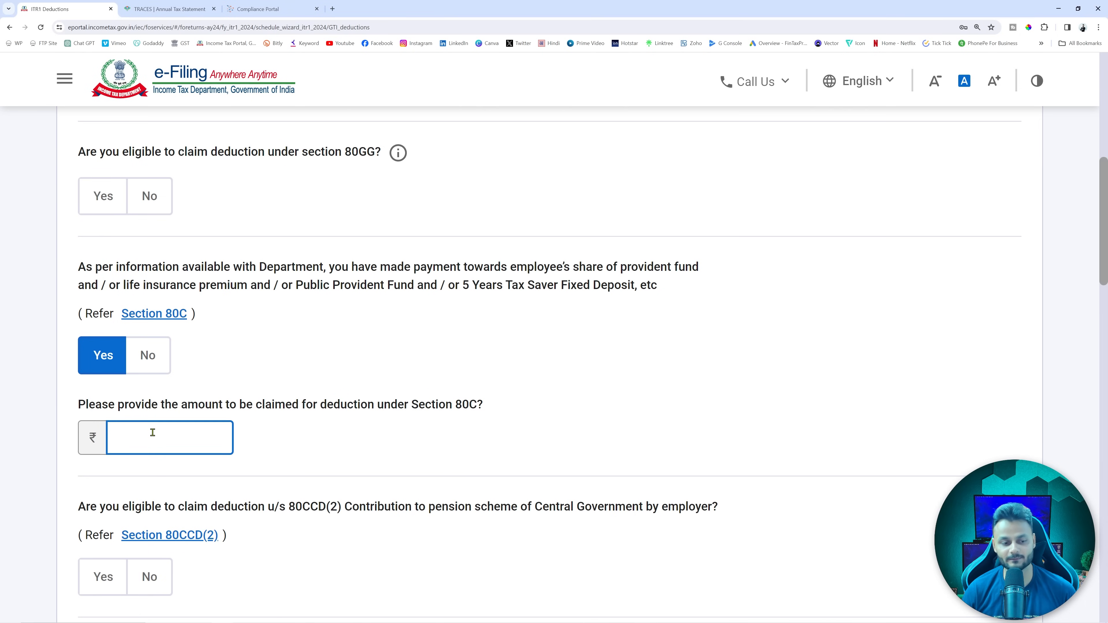
type("150")
key("BackSpace")
type("50,000000")
left_click(650, 441)
Check the Chapter VI-A section of Form 16 for deductions other than 80C, comparing it with the 80CCD(2) and 80D questions
scroll(651, 437, "down", 1)
scroll(651, 439, "down", 3)
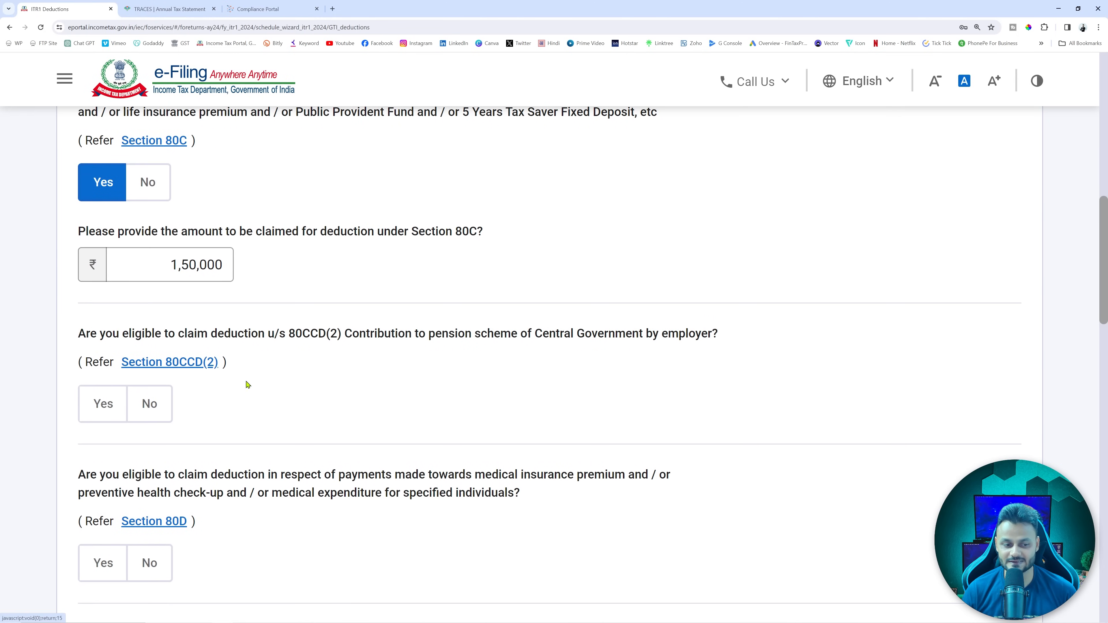
key("alt+Tab")
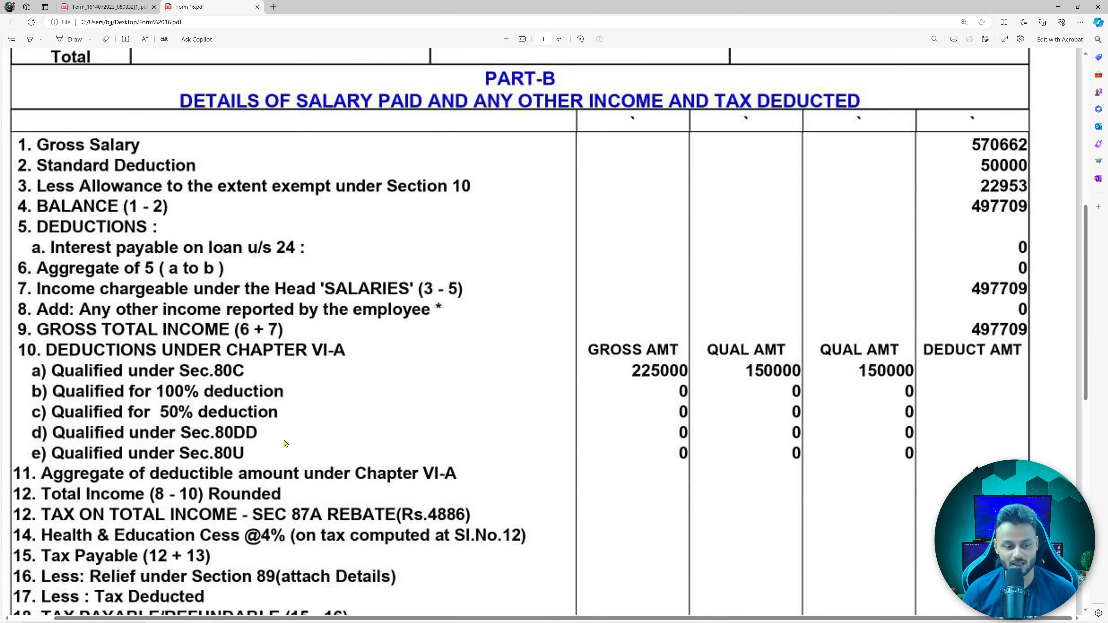
scroll(285, 444, "down", 5)
scroll(285, 444, "up", 5)
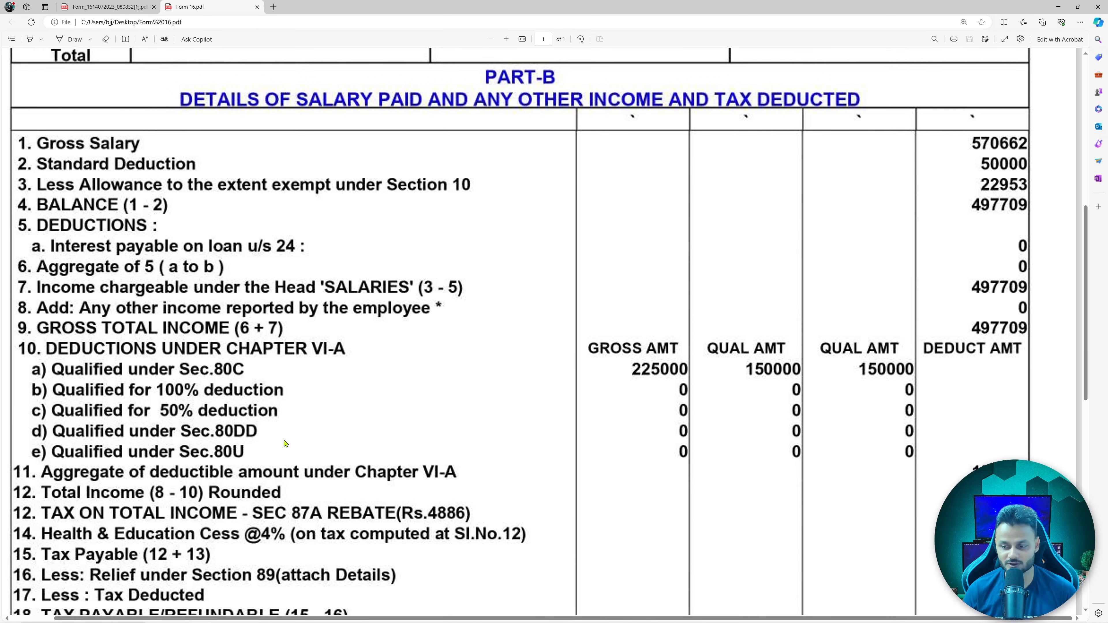
key("alt+Tab")
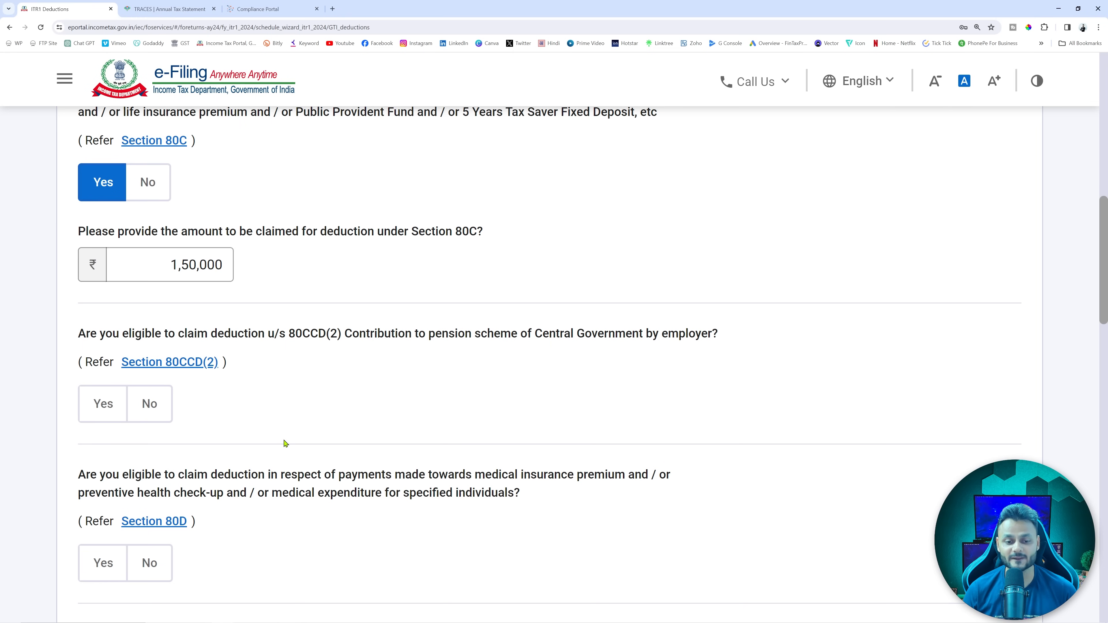
Examine the DCPS Contribution branch of the ITR for Army & Security Forces mind map for the 80CCD(1), 80CCD(1B) and 80CCD(2) rules
key("alt+Tab")
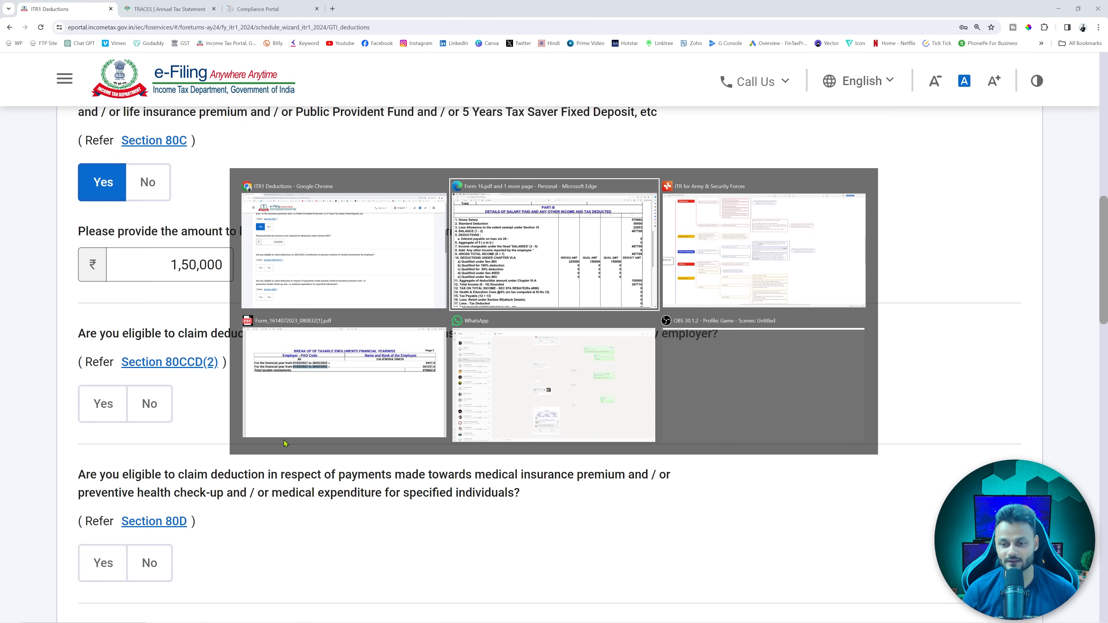
key("alt+Tab")
left_click(128, 319)
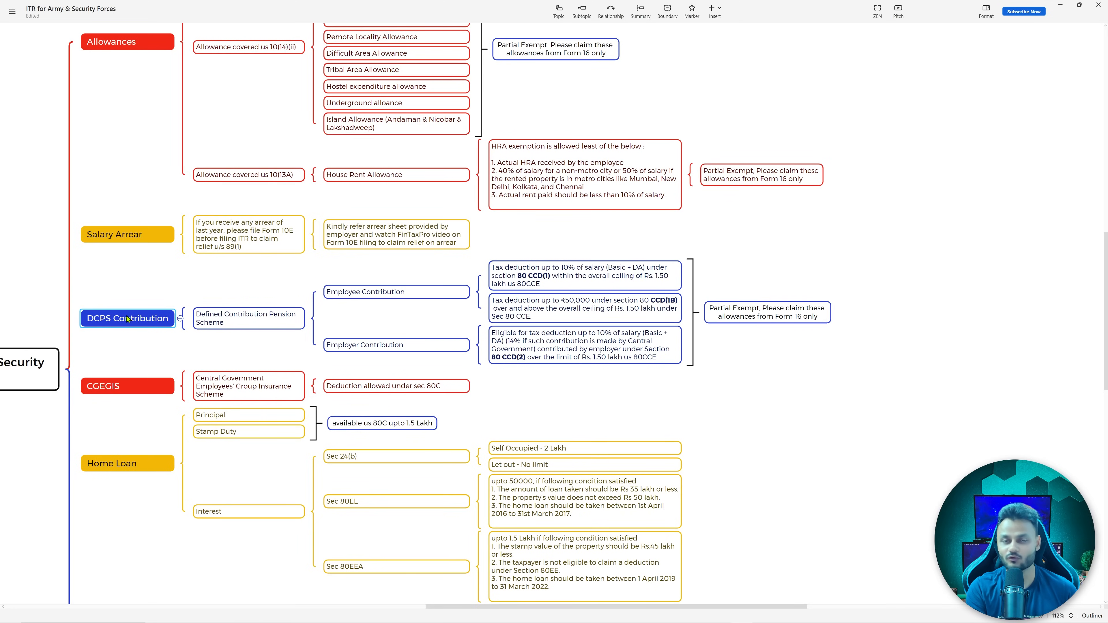
key("alt+Tab")
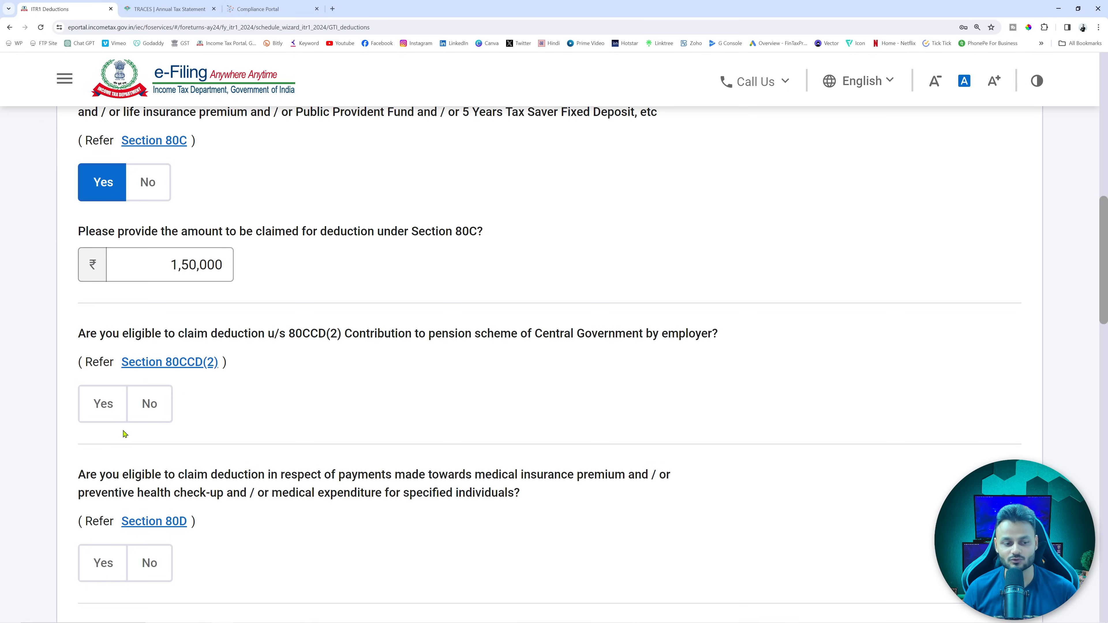
scroll(411, 415, "down", 10)
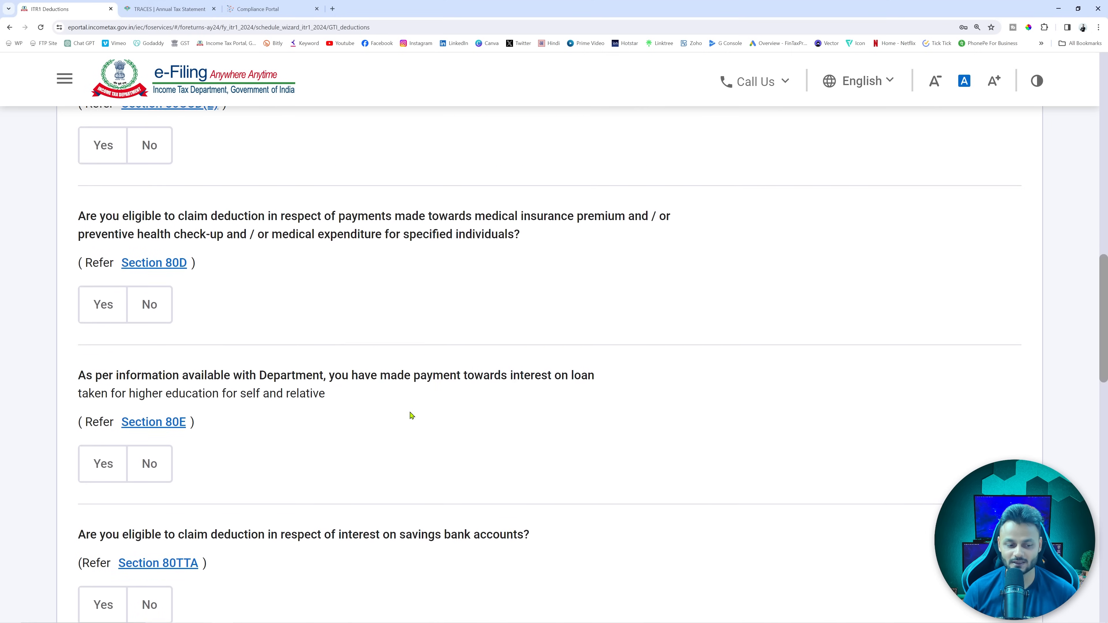
key("alt+Tab")
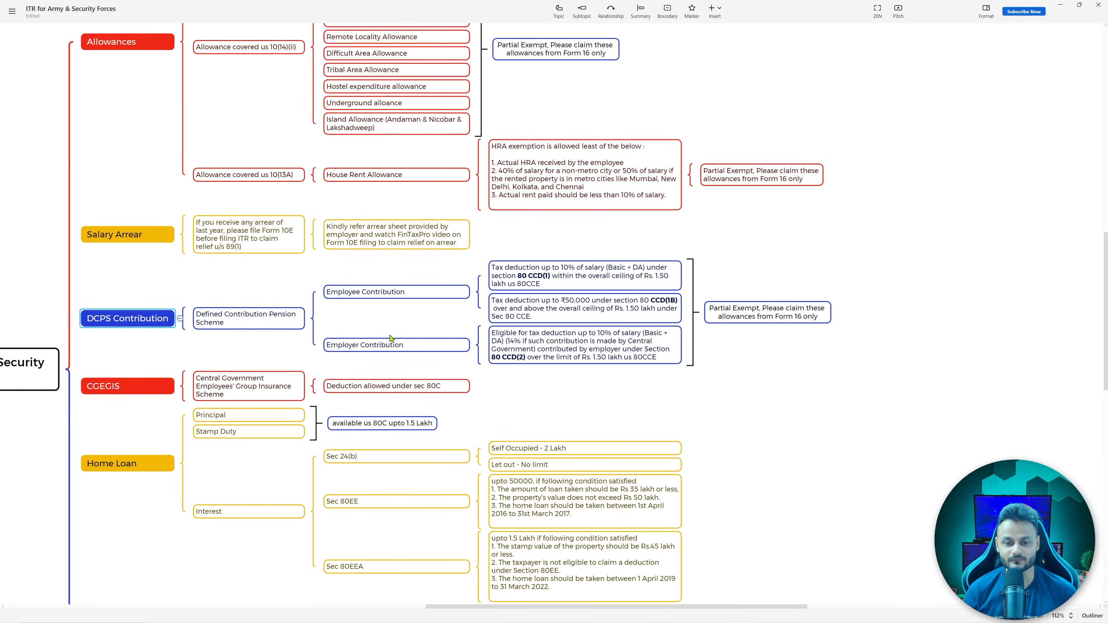
scroll(383, 345, "up", 4)
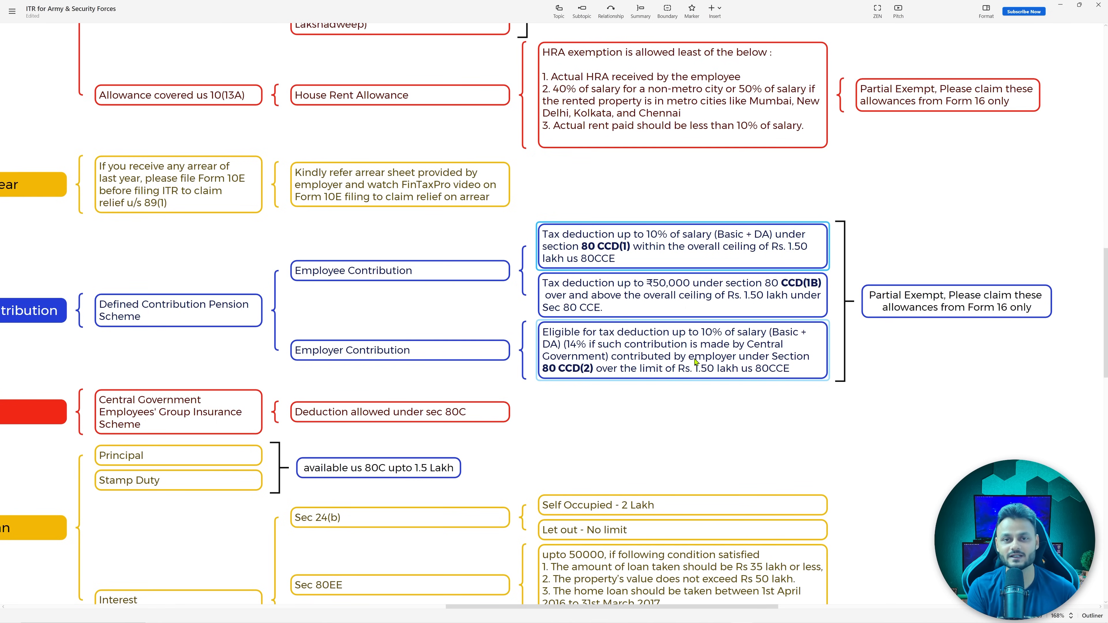
key("alt+Tab")
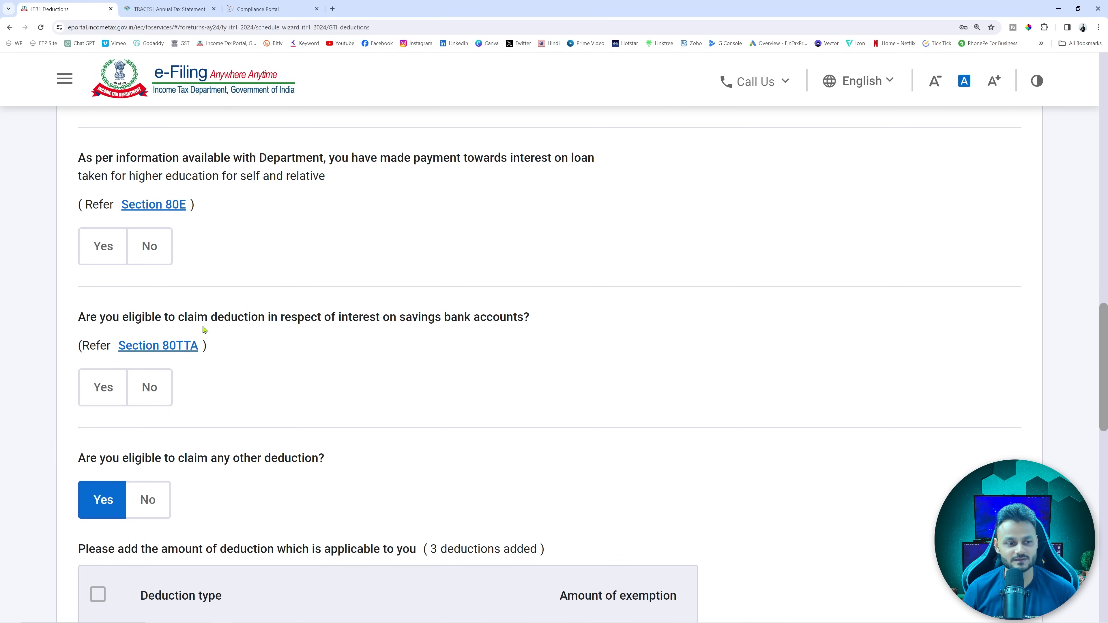
Locate the 80CCD(2) question and the 80CCD(1) and 80CCD(1B) pension scheme entries on the Deduction page
scroll(204, 329, "up", 6)
scroll(204, 329, "down", 6)
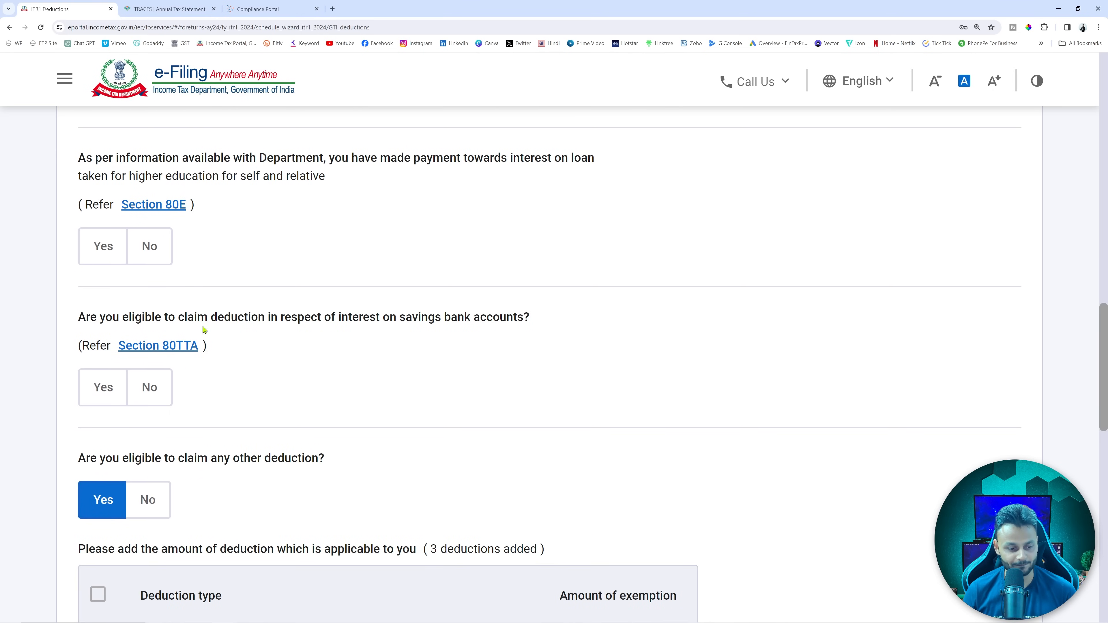
scroll(203, 329, "up", 10)
scroll(204, 330, "down", 3)
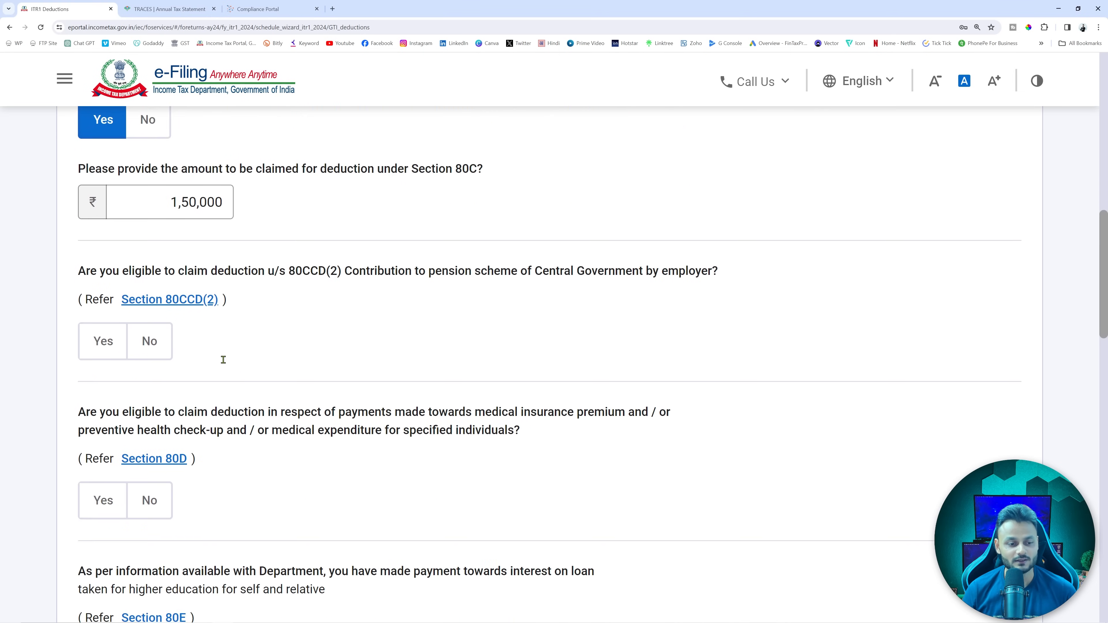
mouse_move(64, 260)
left_mouse_down()
mouse_move(251, 297)
mouse_move(240, 282)
left_mouse_up()
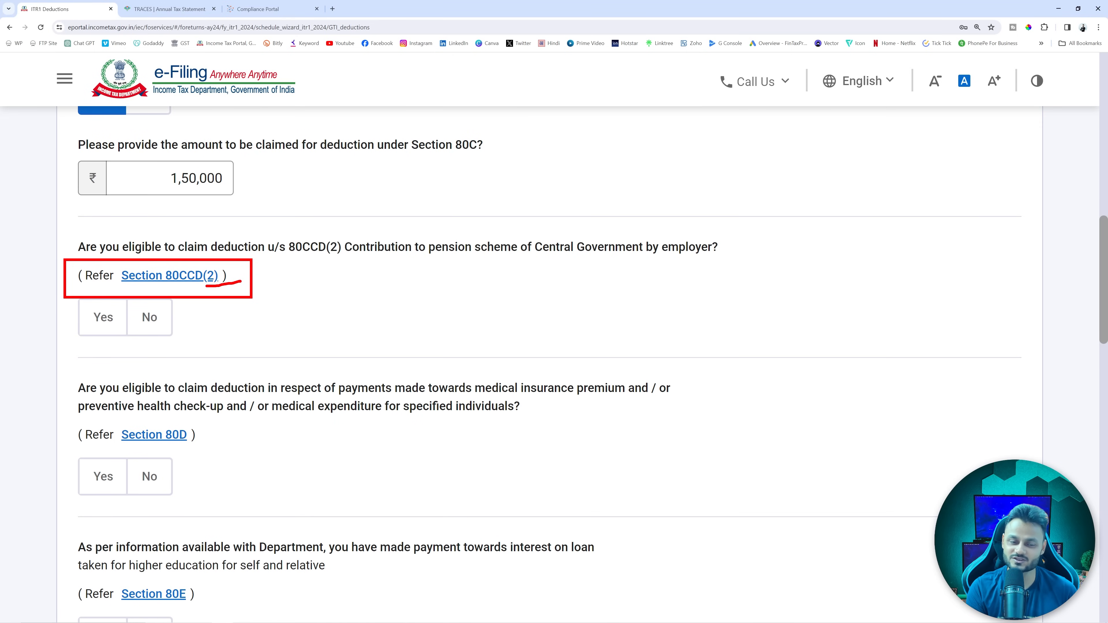
scroll(333, 361, "down", 9)
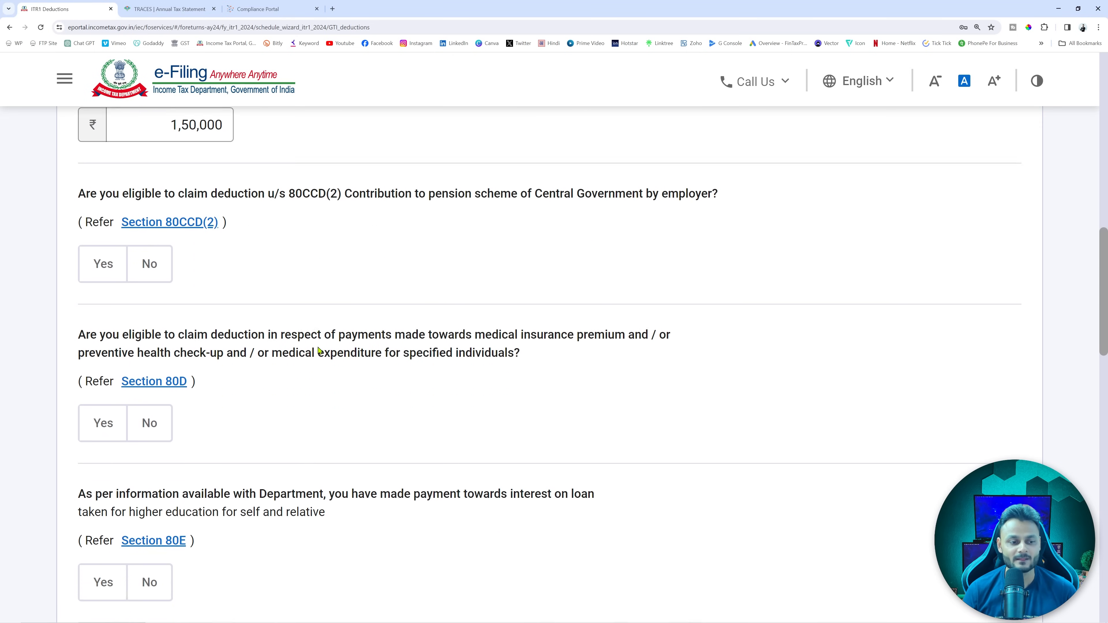
scroll(333, 361, "down", 15)
scroll(333, 361, "up", 3)
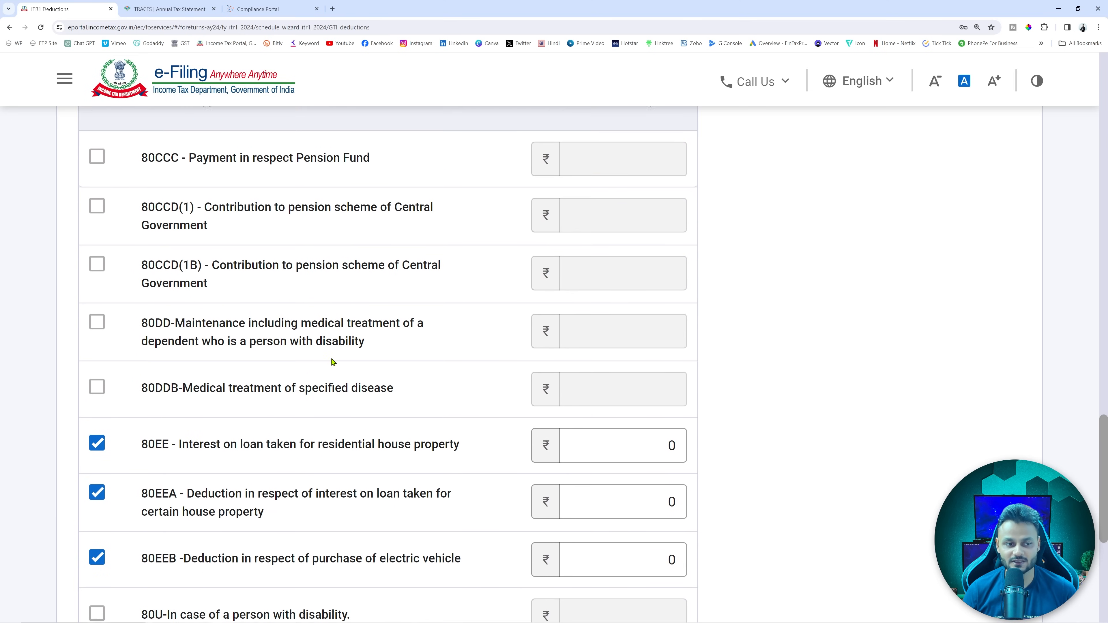
mouse_move(62, 200)
left_mouse_down()
mouse_move(192, 238)
mouse_move(755, 277)
mouse_move(767, 264)
left_mouse_up()
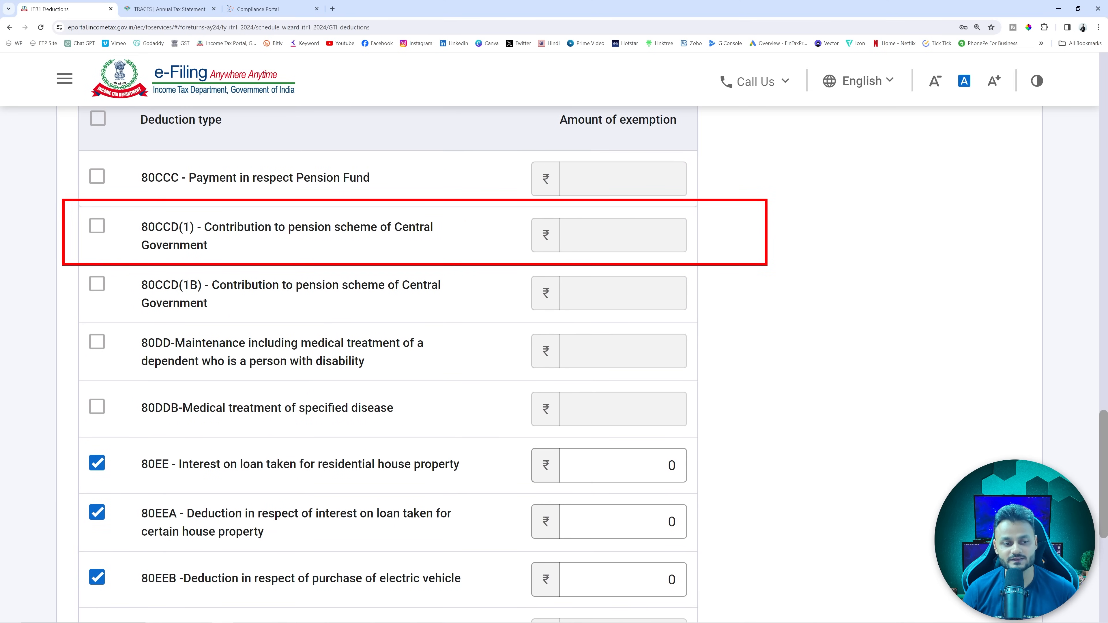
left_click_drag(62, 274, 797, 325)
key("Escape")
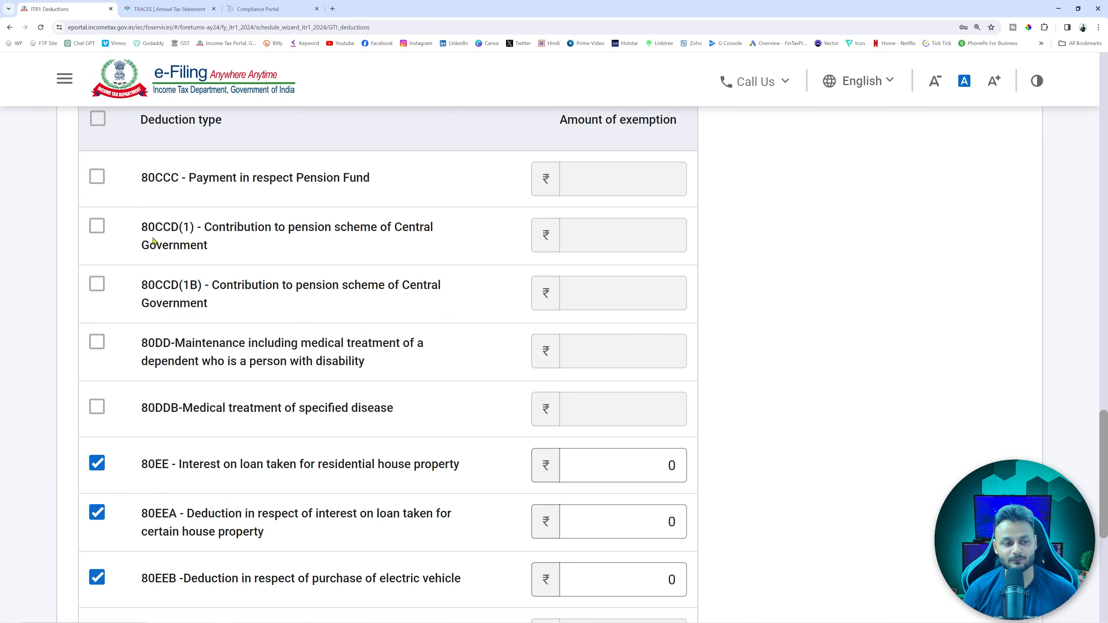
left_click(96, 234)
left_click(96, 283)
left_click(613, 233)
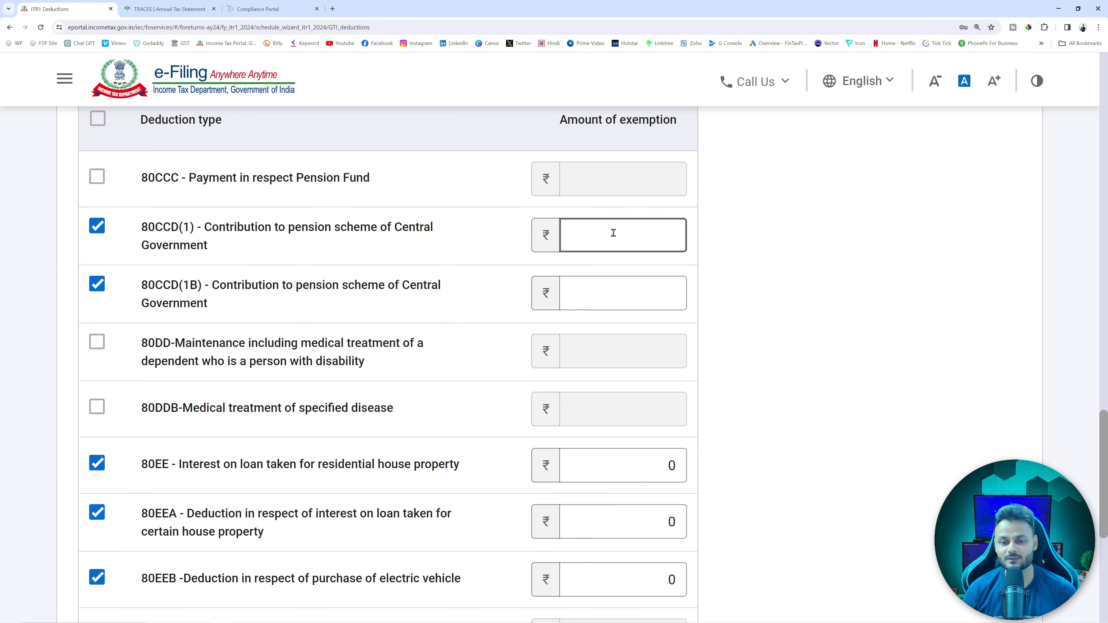
type("2")
key("BackSpace")
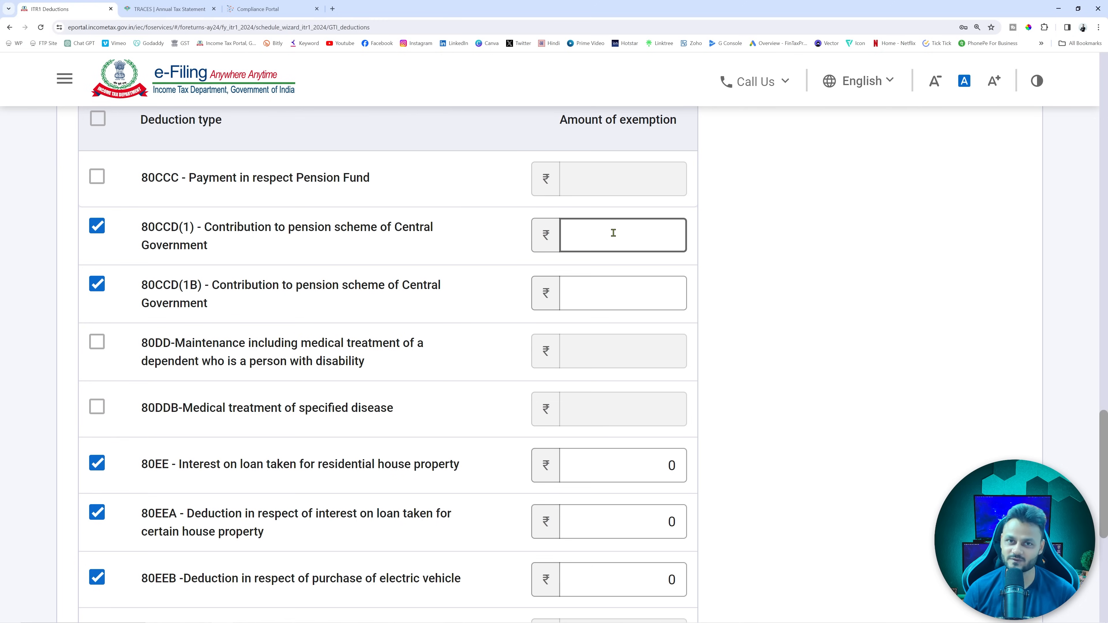
left_click(96, 226)
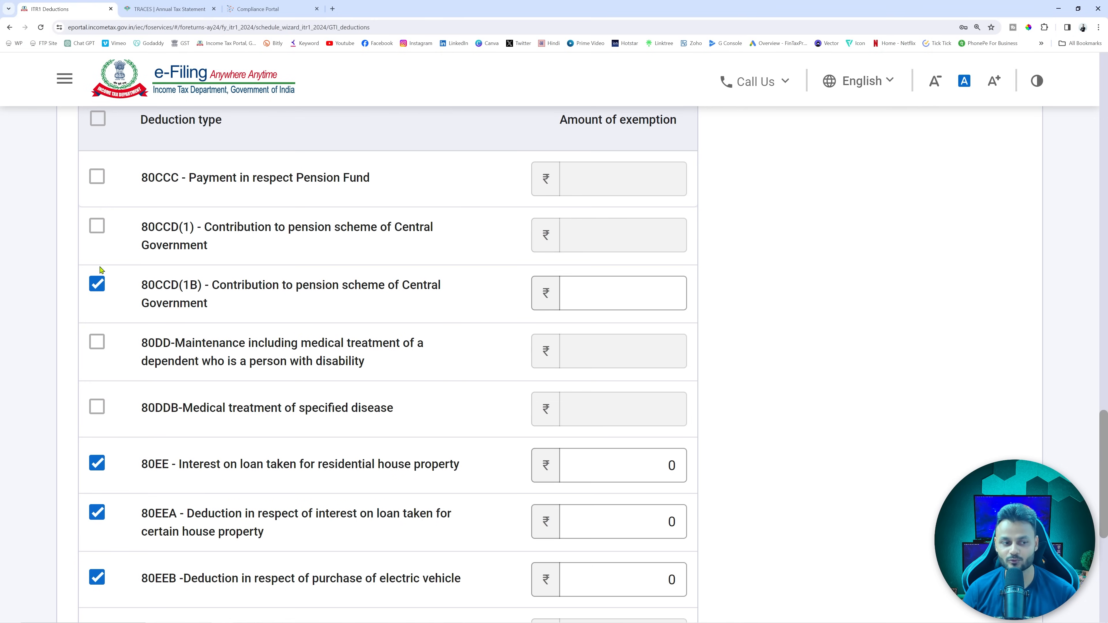
left_click(97, 284)
Review the other deduction types, including 80EE, 80EEA, 80EEB and 80U, in the list of applicable deductions
scroll(231, 290, "up", 5)
scroll(240, 286, "up", 8)
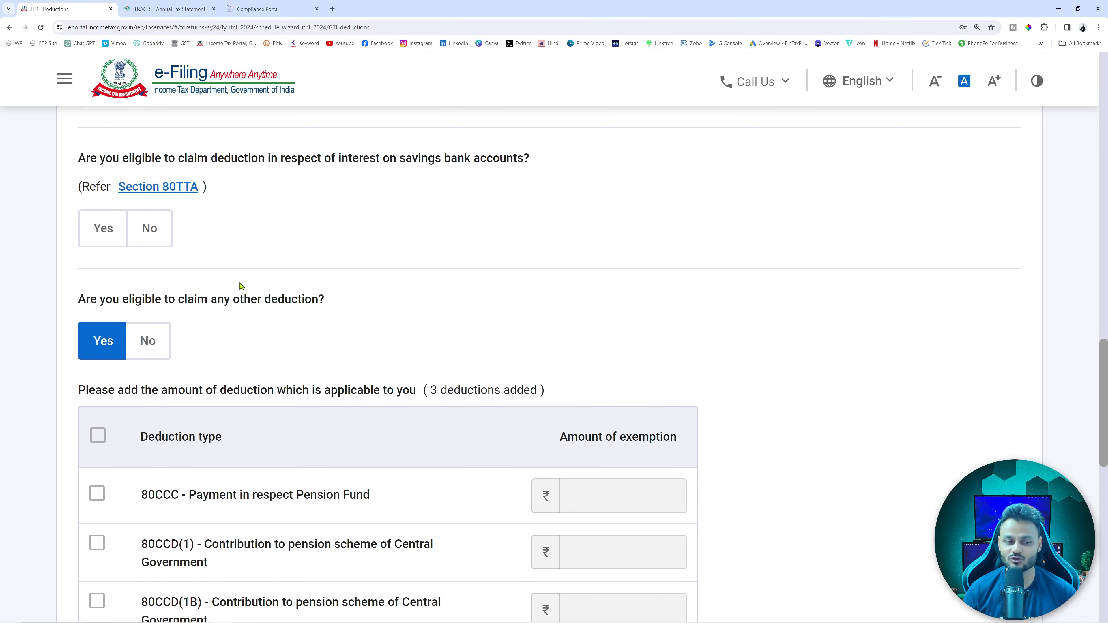
scroll(240, 286, "up", 3)
scroll(240, 286, "down", 12)
scroll(239, 286, "down", 7)
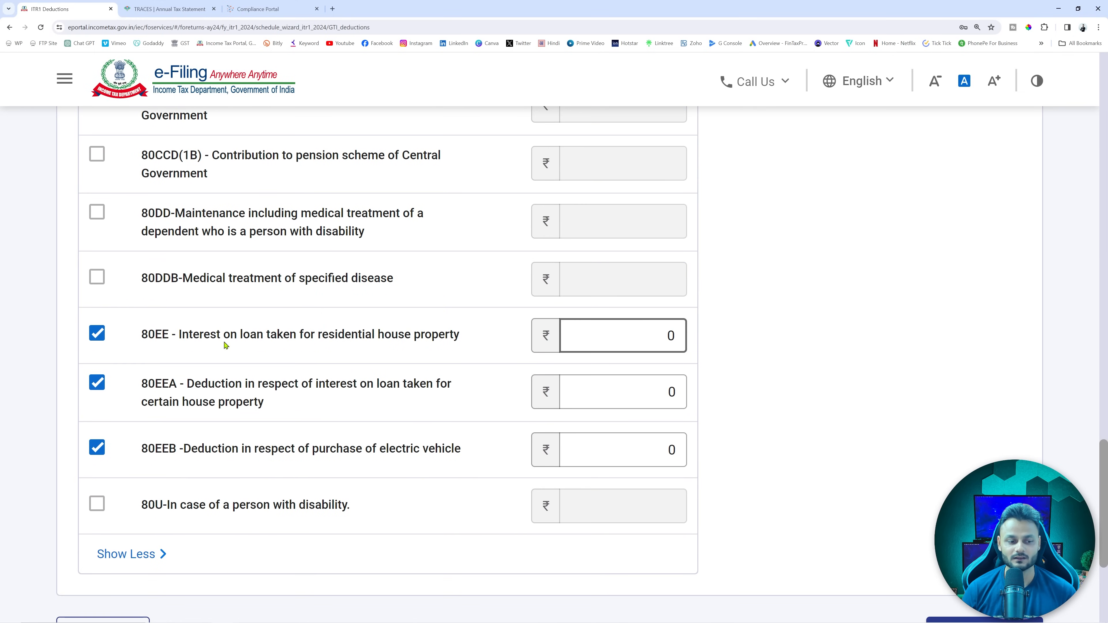
scroll(220, 478, "up", 3)
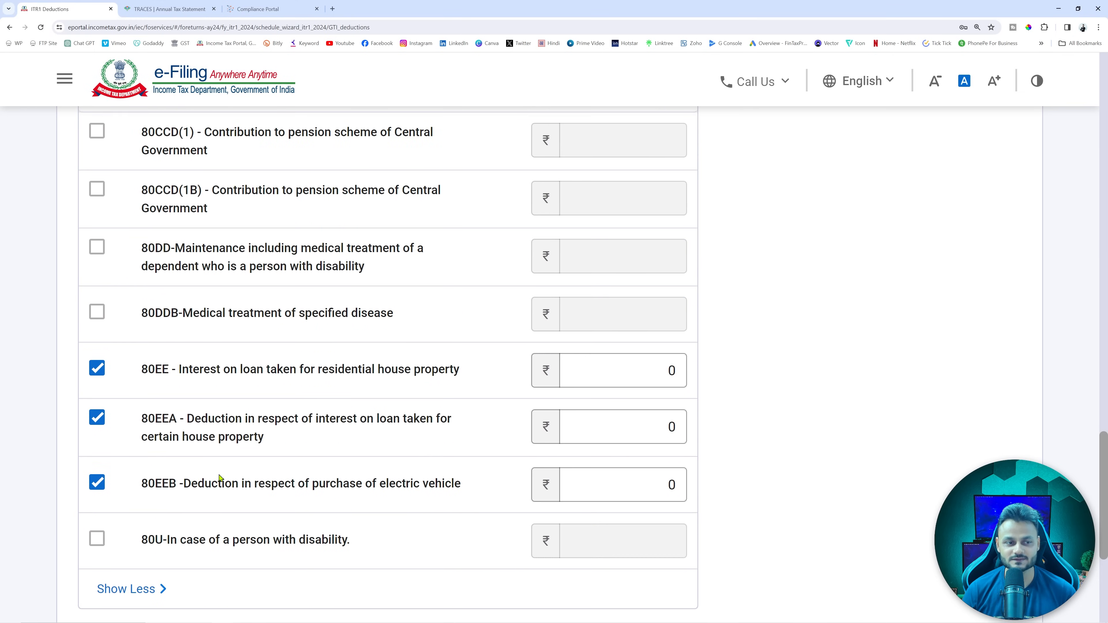
scroll(221, 478, "down", 4)
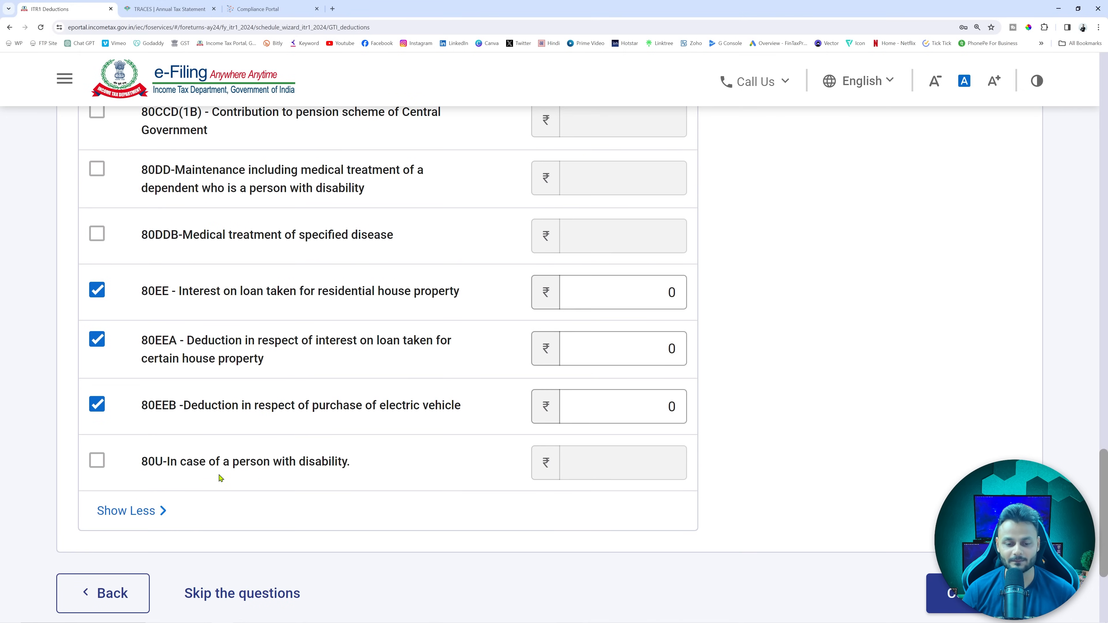
Answer Yes to the Section 80TTA savings bank interest deduction and continue to the deduction verification page
scroll(220, 478, "up", 12)
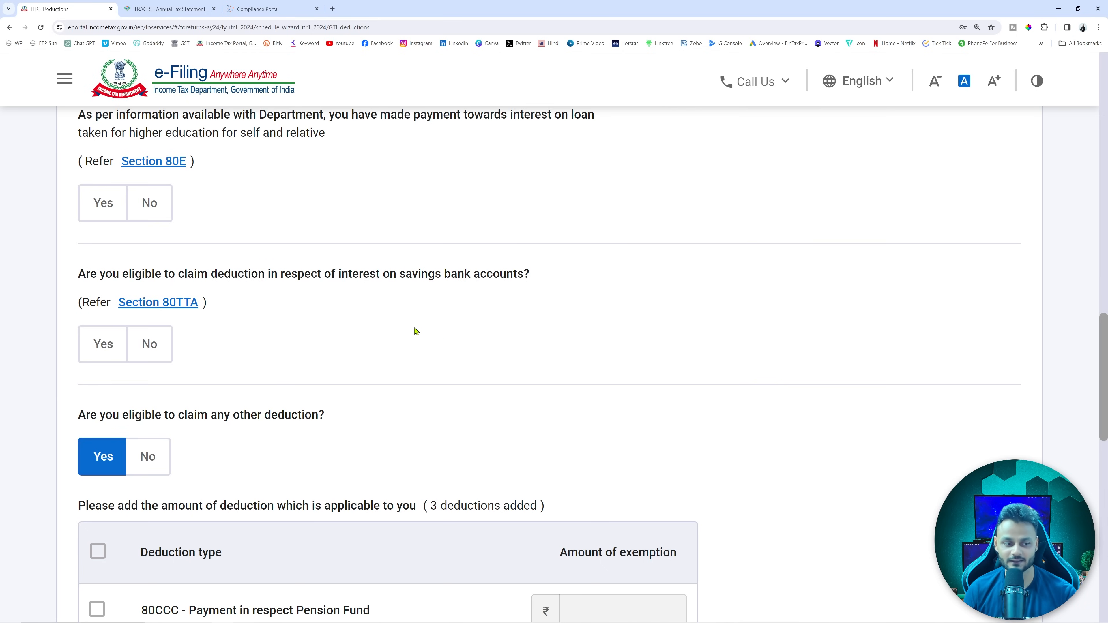
left_click(103, 345)
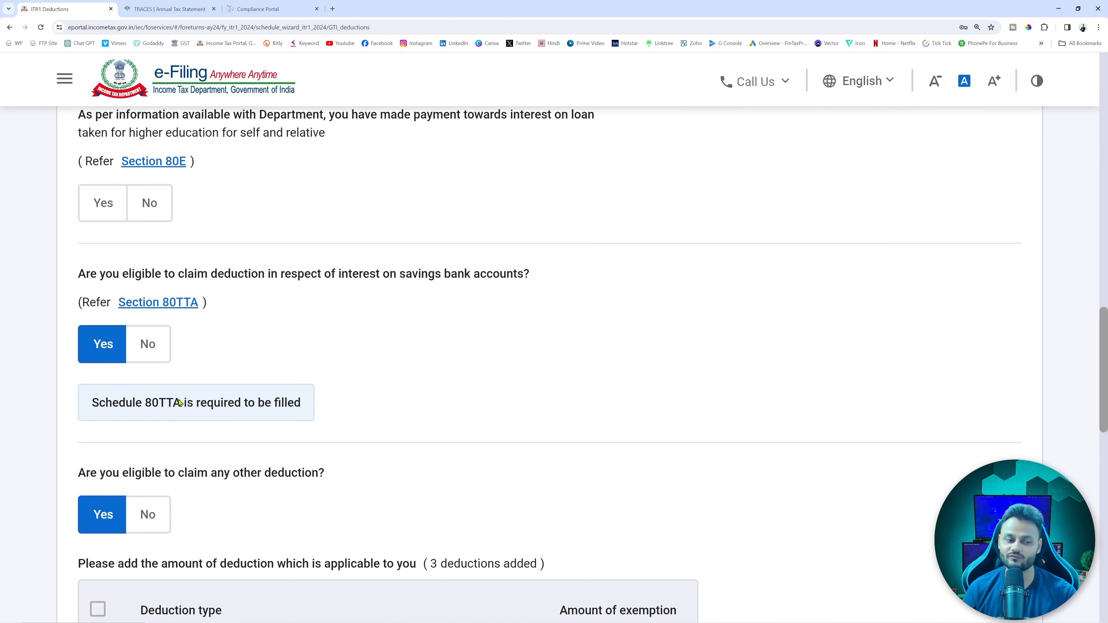
scroll(550, 379, "down", 5)
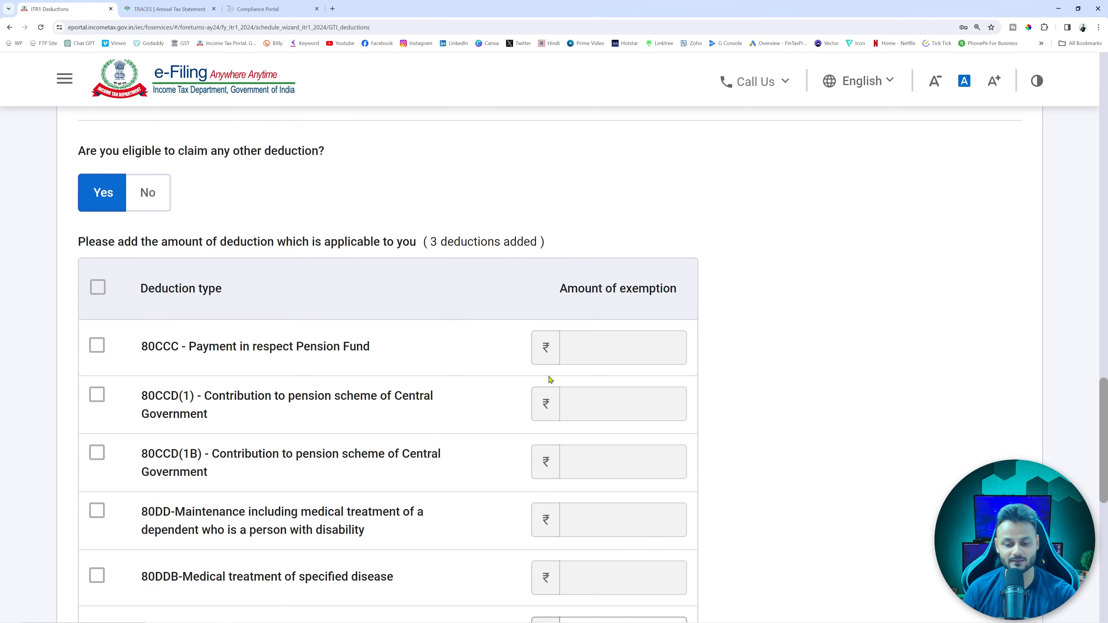
scroll(550, 380, "down", 9)
left_click(1004, 396)
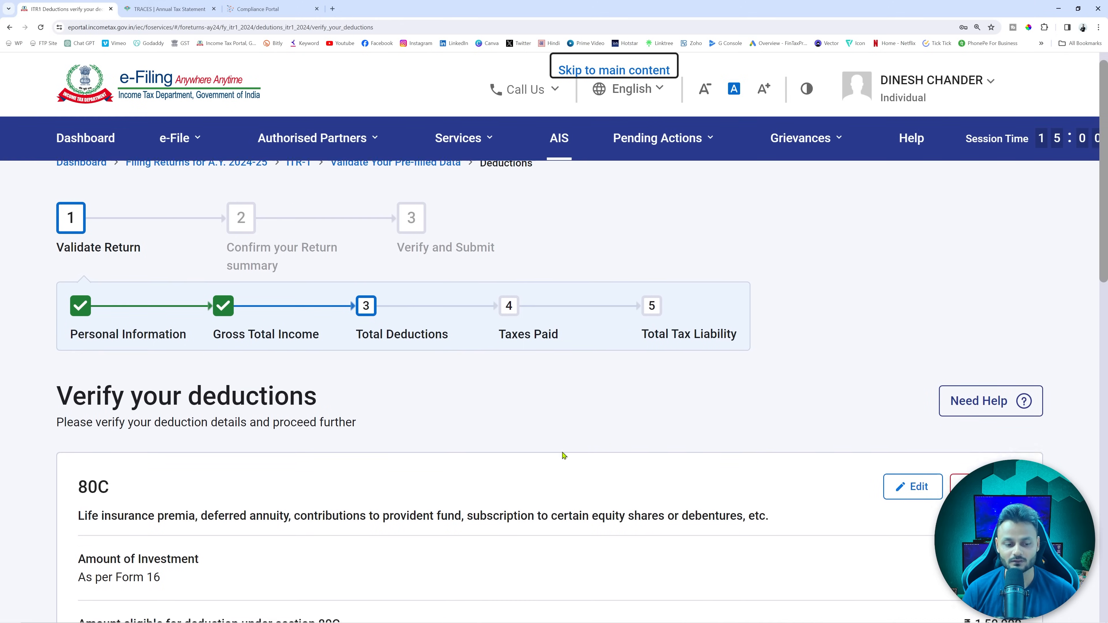
scroll(564, 456, "down", 3)
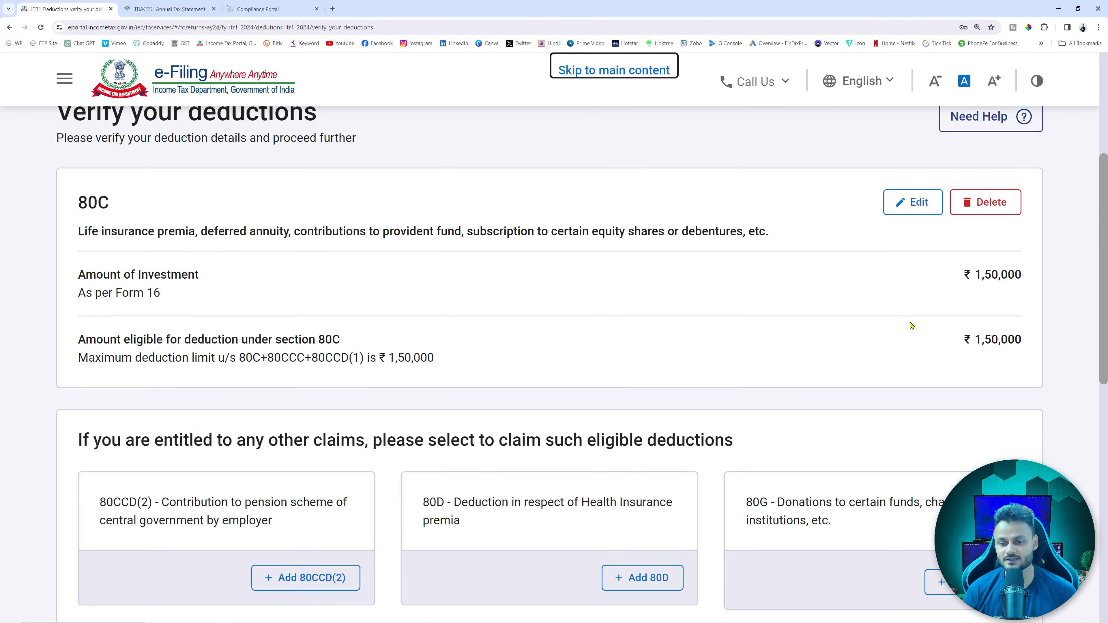
Switch to Form 16 and check the Chapter VI-A deduction amounts, including the amount qualified under Section 80C
key("alt+Tab")
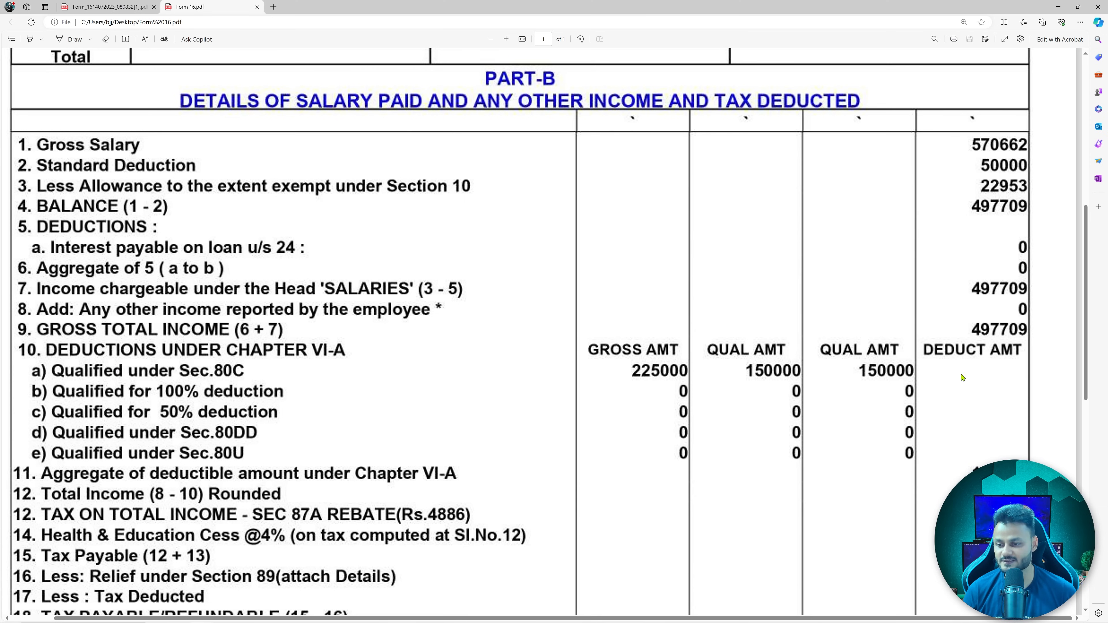
scroll(987, 439, "down", 5)
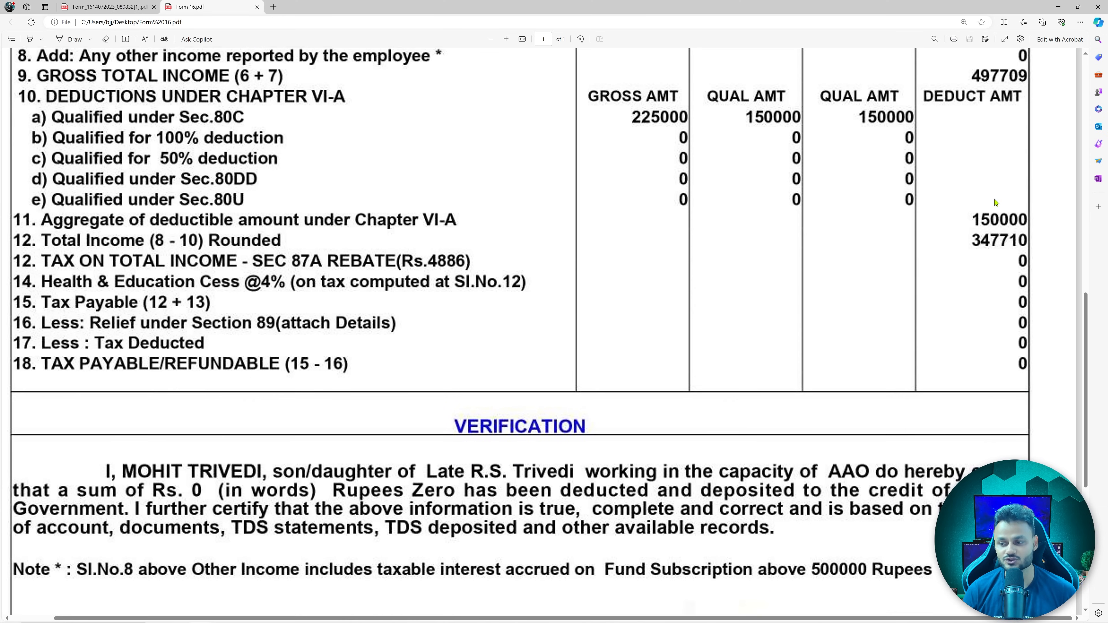
key("alt+Tab")
Add an 80TTA deduction with savings bank account interest of ₹1,500
scroll(768, 323, "down", 3)
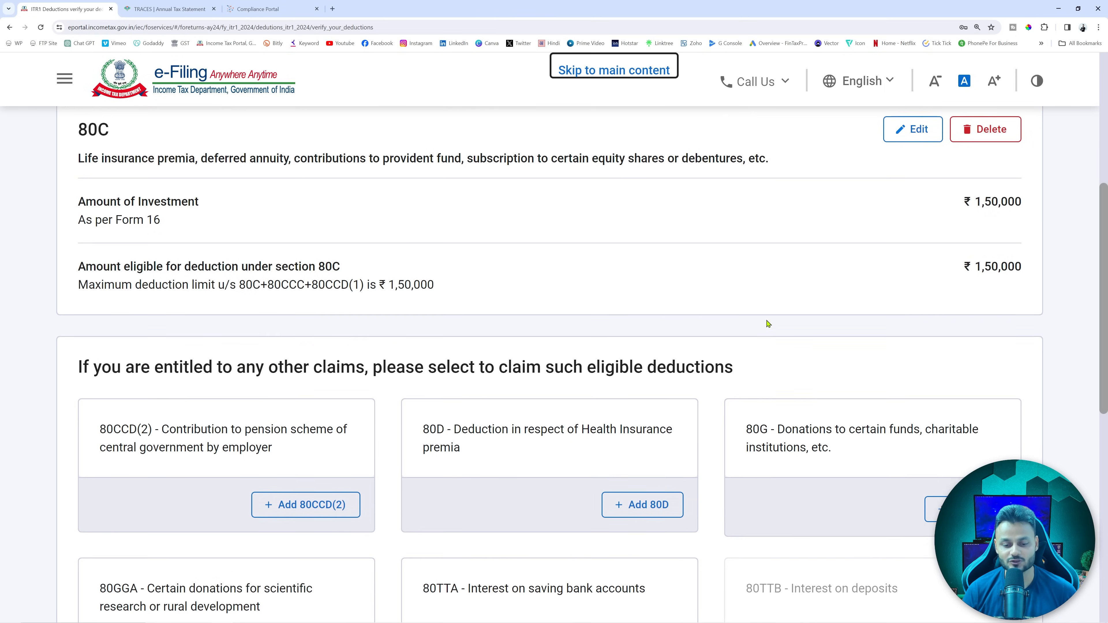
scroll(768, 323, "down", 2)
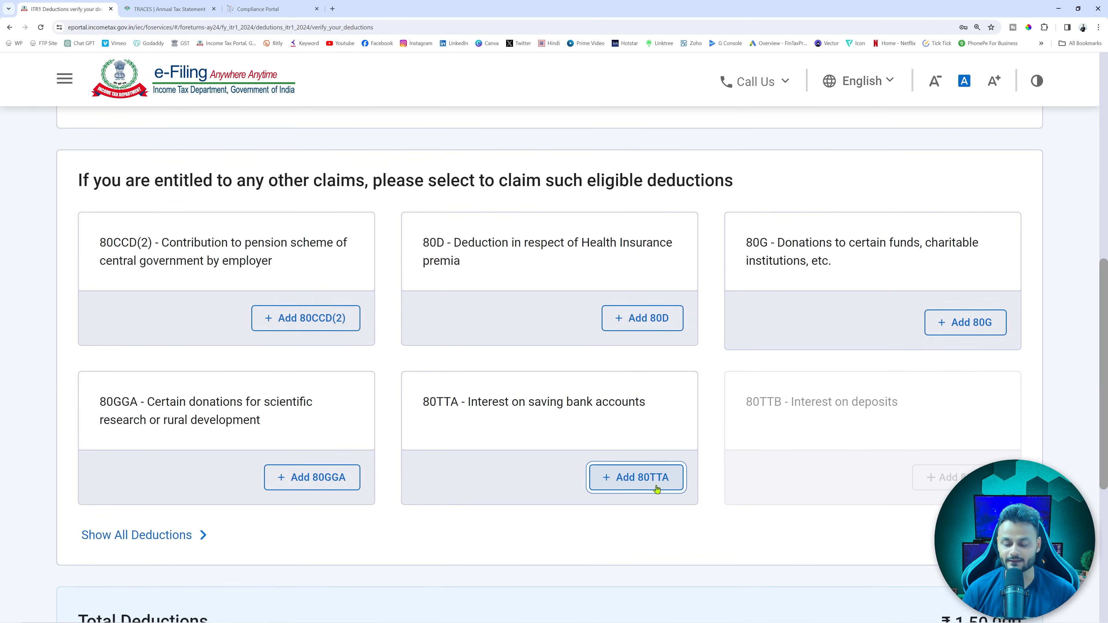
left_click(655, 488)
left_click(900, 312)
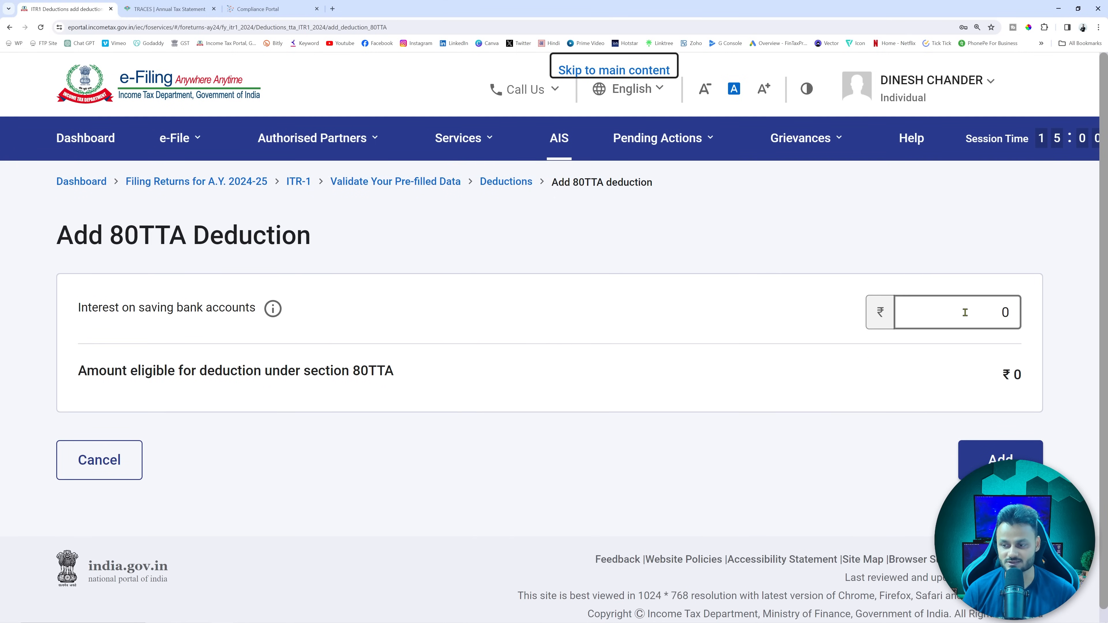
key("BackSpace")
type("100")
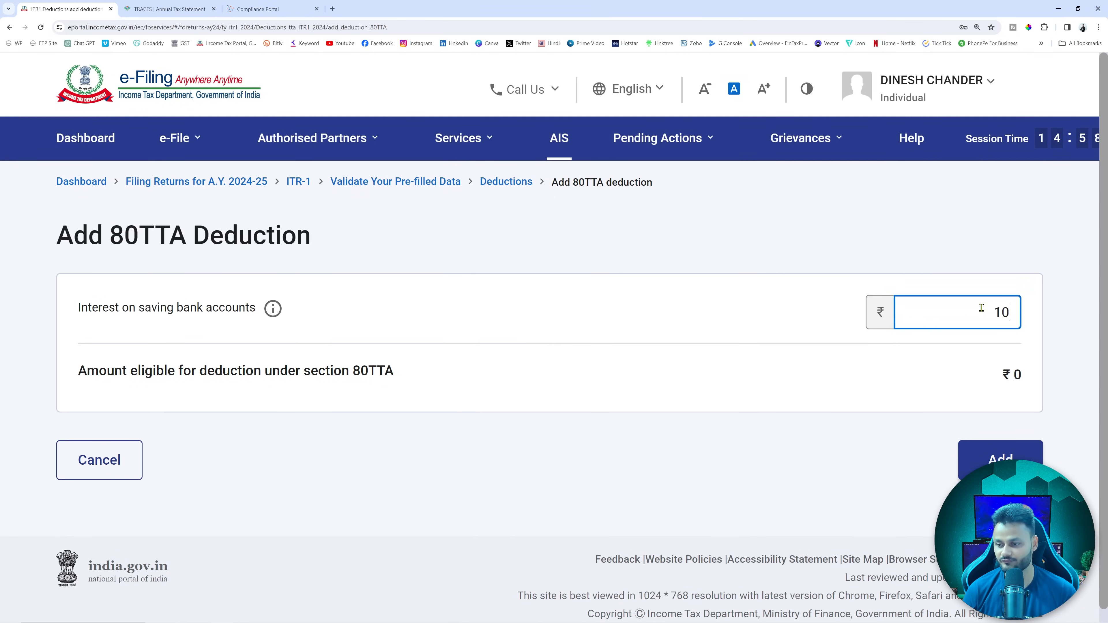
key("BackSpace")
key("BackSpace")
type("500")
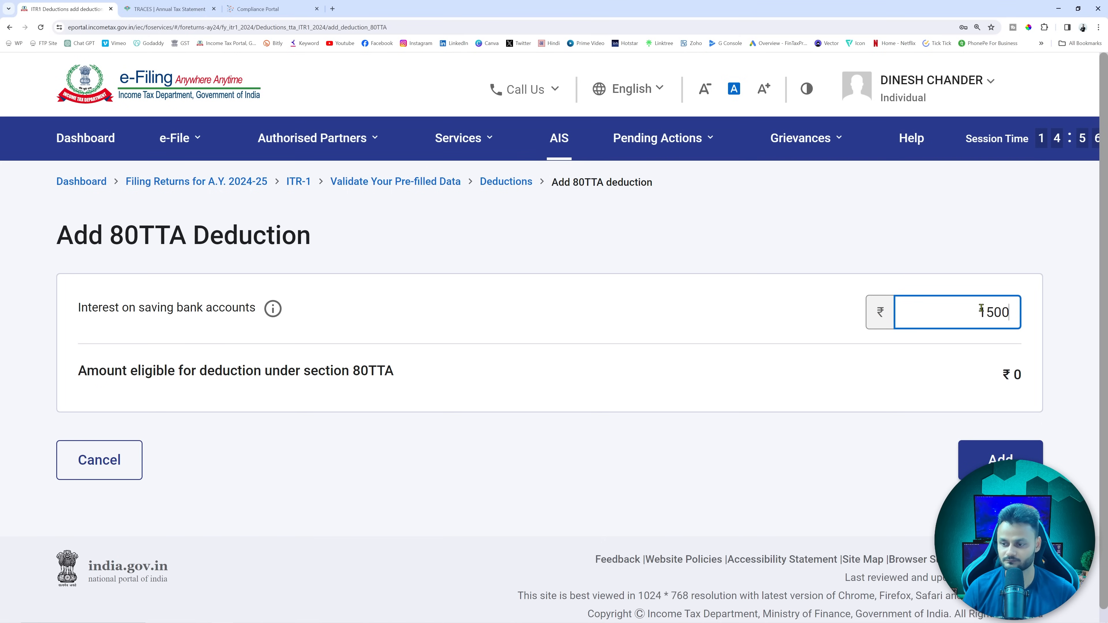
left_click(913, 408)
left_click(998, 586)
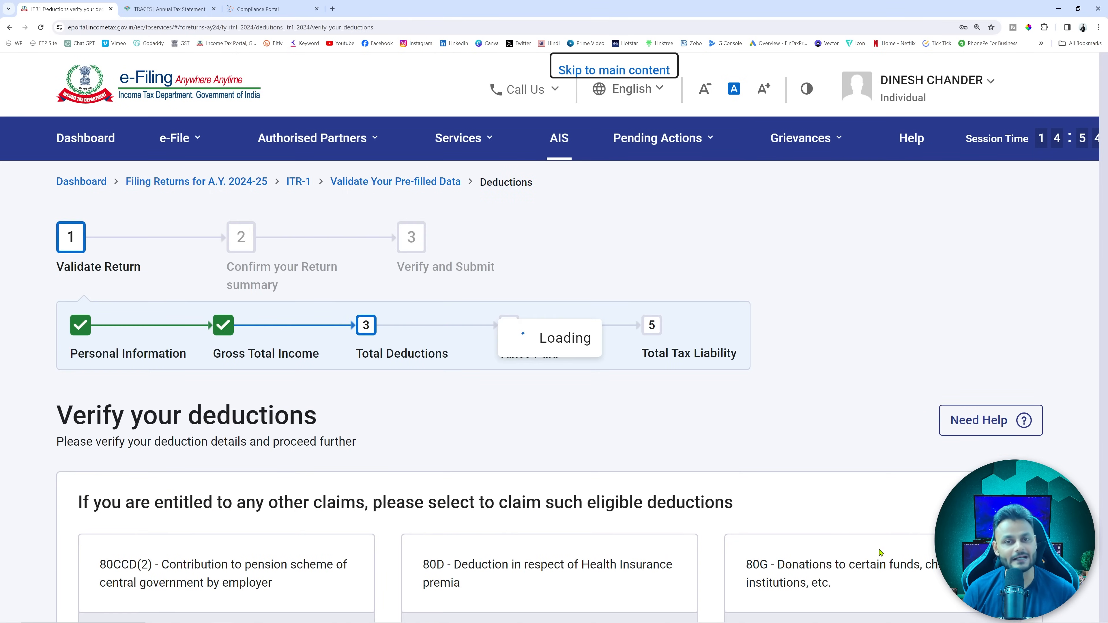
Confirm the verified deductions and open the Tax Paid section from the return summary
scroll(864, 536, "down", 8)
scroll(864, 537, "down", 13)
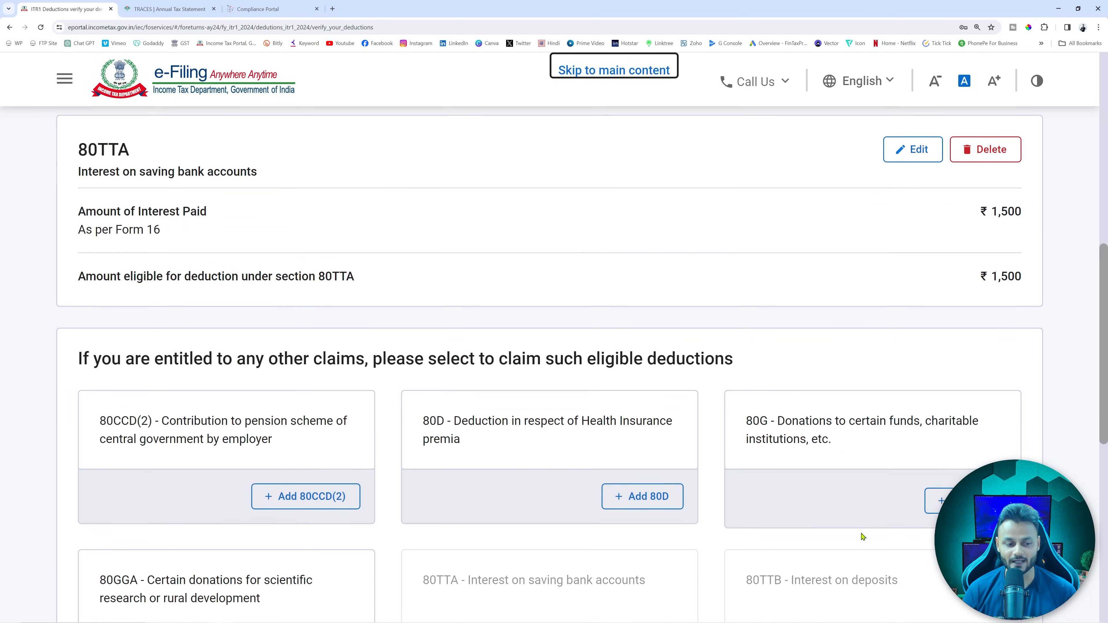
left_click(991, 557)
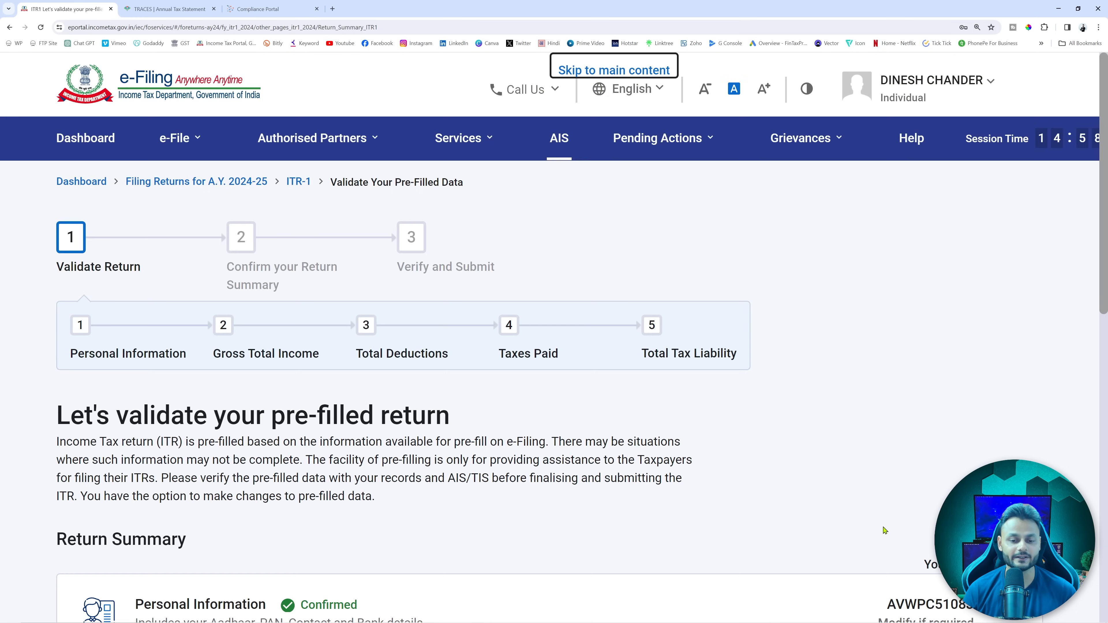
scroll(715, 499, "down", 6)
scroll(715, 499, "down", 3)
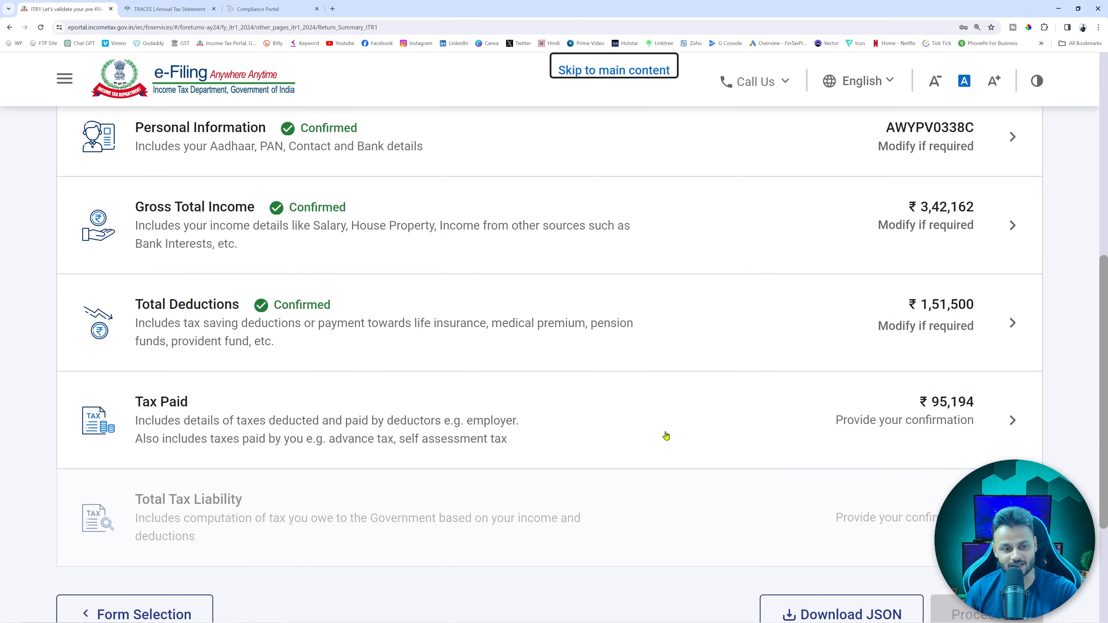
scroll(666, 435, "up", 1)
left_click(666, 436)
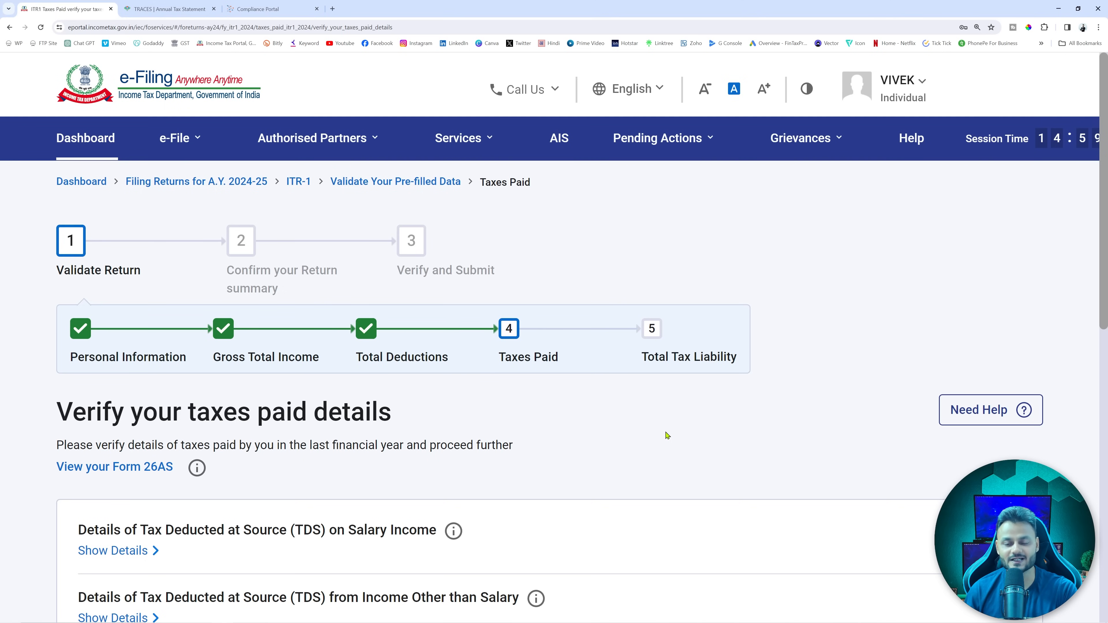
Verify the TDS, TCS and advance tax details, including TDS on salary income, and confirm the taxes paid
scroll(667, 436, "down", 7)
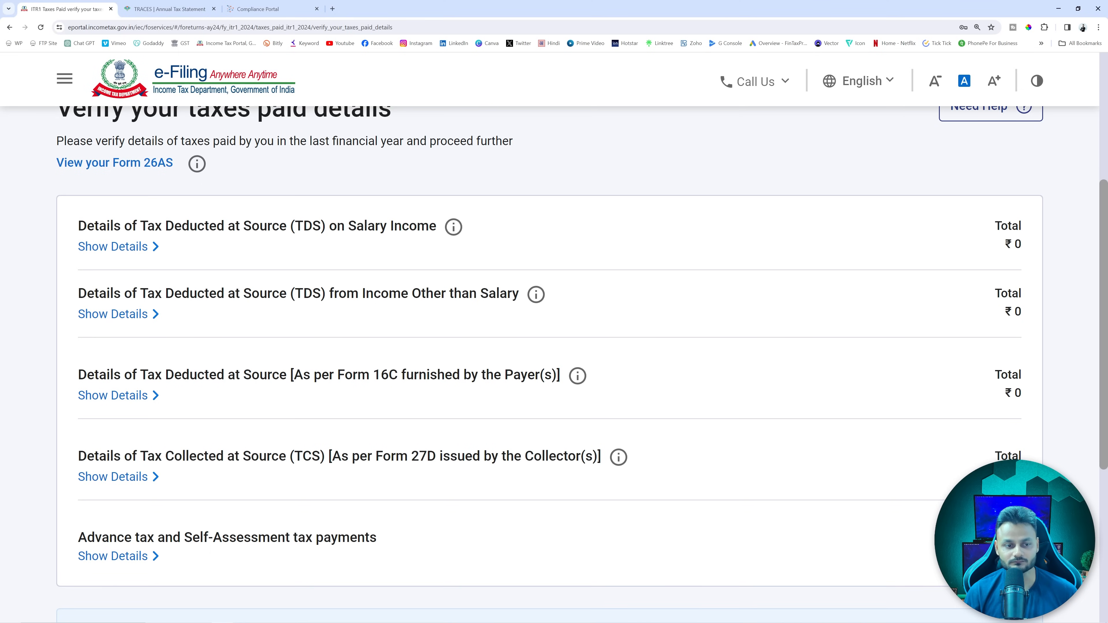
mouse_move(51, 188)
left_mouse_down()
mouse_move(655, 264)
mouse_move(1076, 271)
left_mouse_up()
mouse_move(972, 201)
left_mouse_down()
mouse_move(1063, 274)
mouse_move(1048, 261)
left_mouse_up()
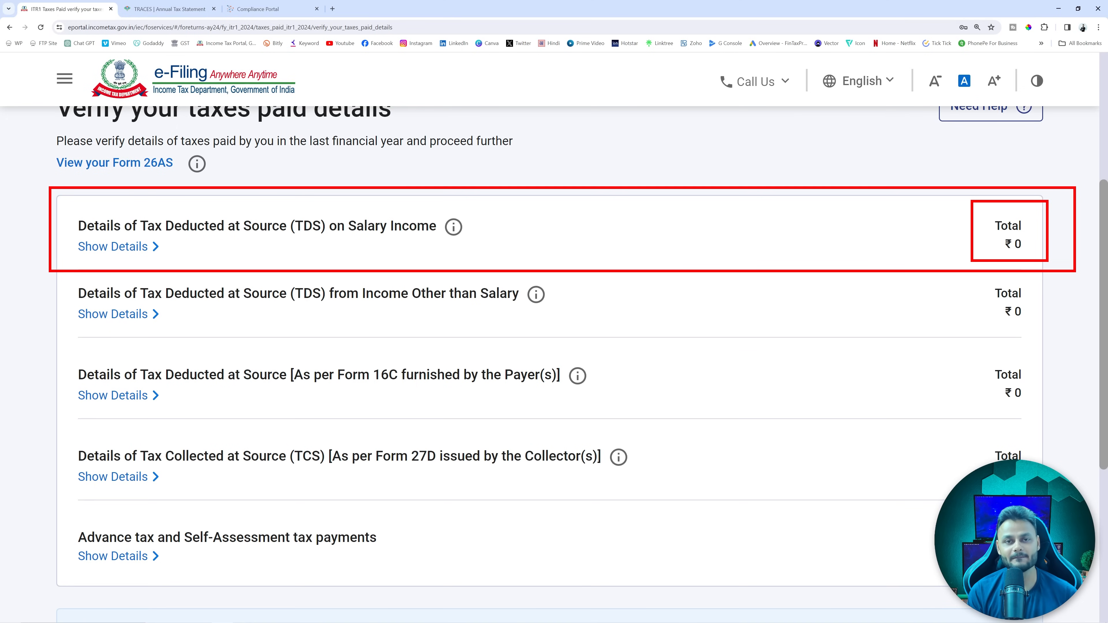
key("Escape")
scroll(987, 400, "down", 3)
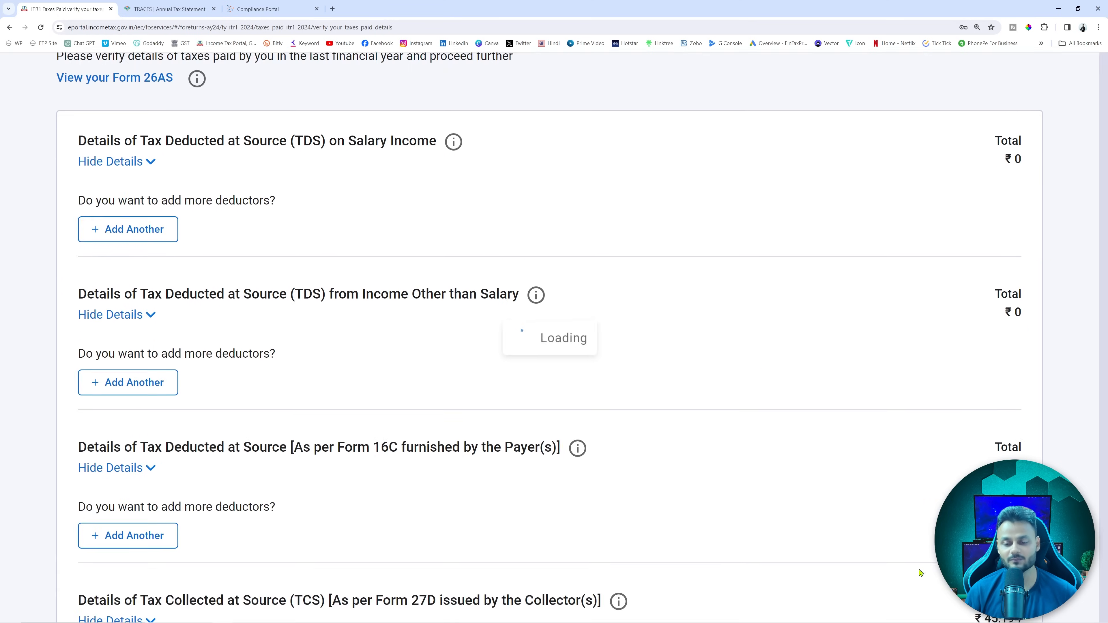
scroll(767, 515, "down", 10)
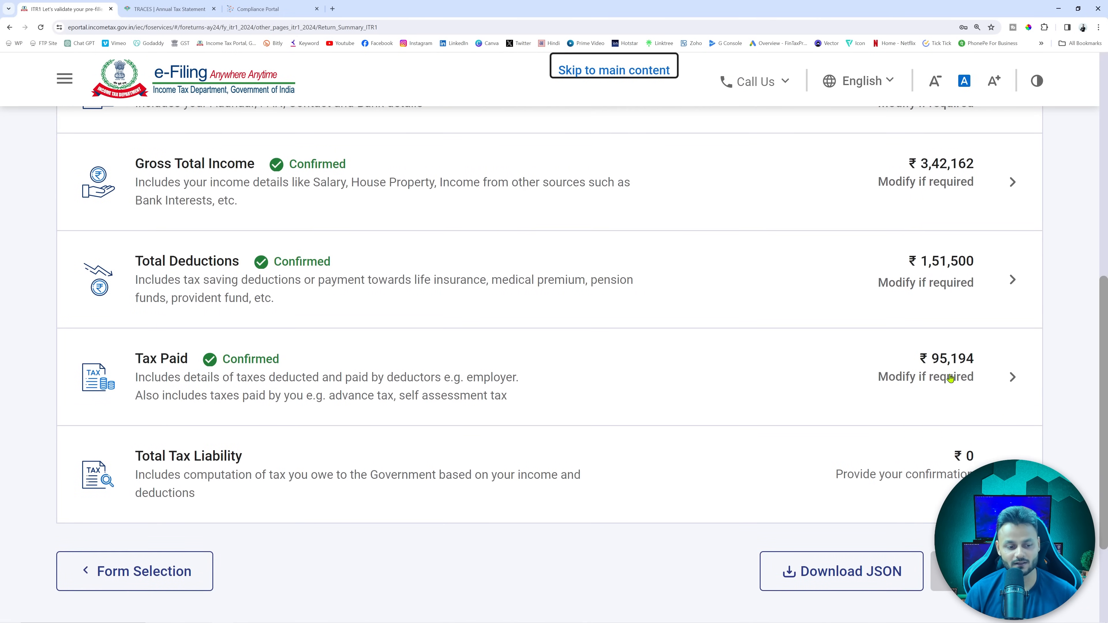
Open the Total Tax Liability section and set Relief u/s 89 to 0
left_click(621, 473)
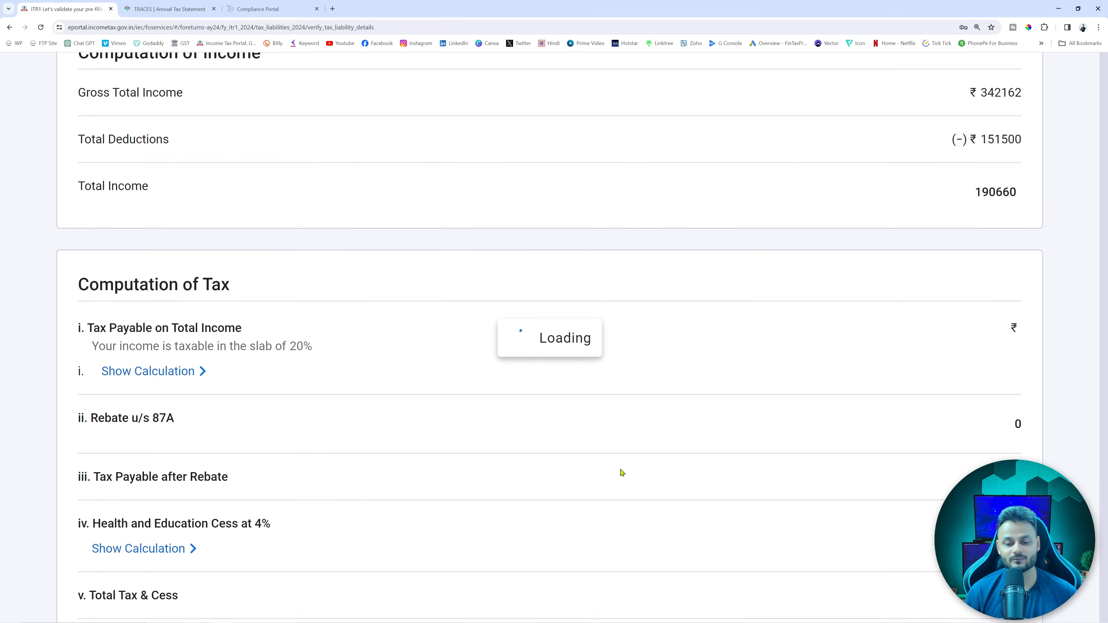
scroll(622, 473, "down", 5)
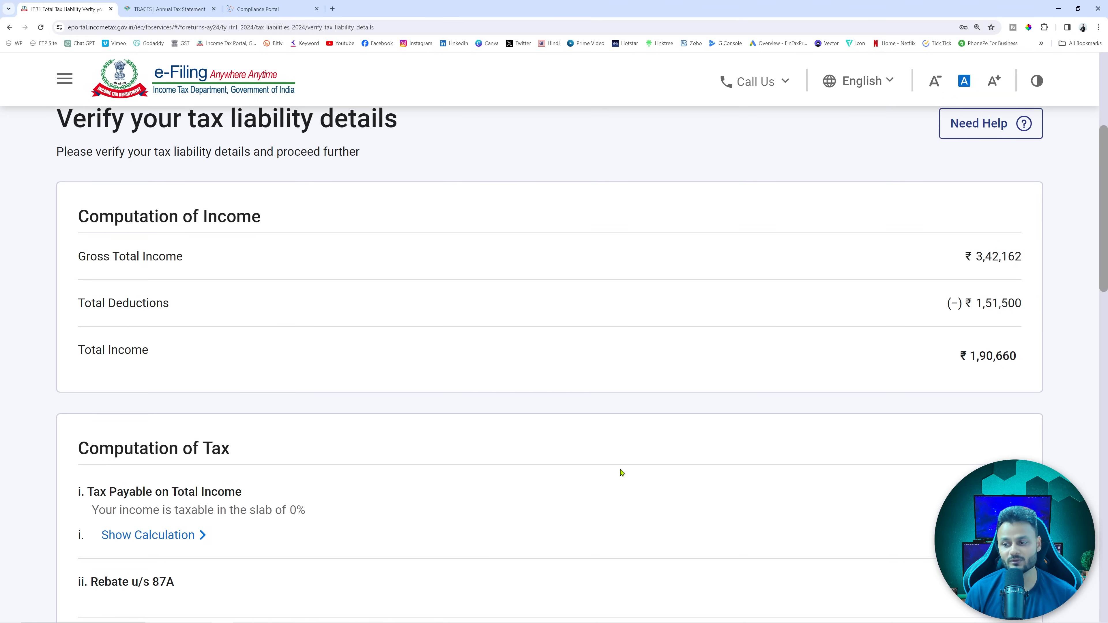
scroll(622, 472, "down", 10)
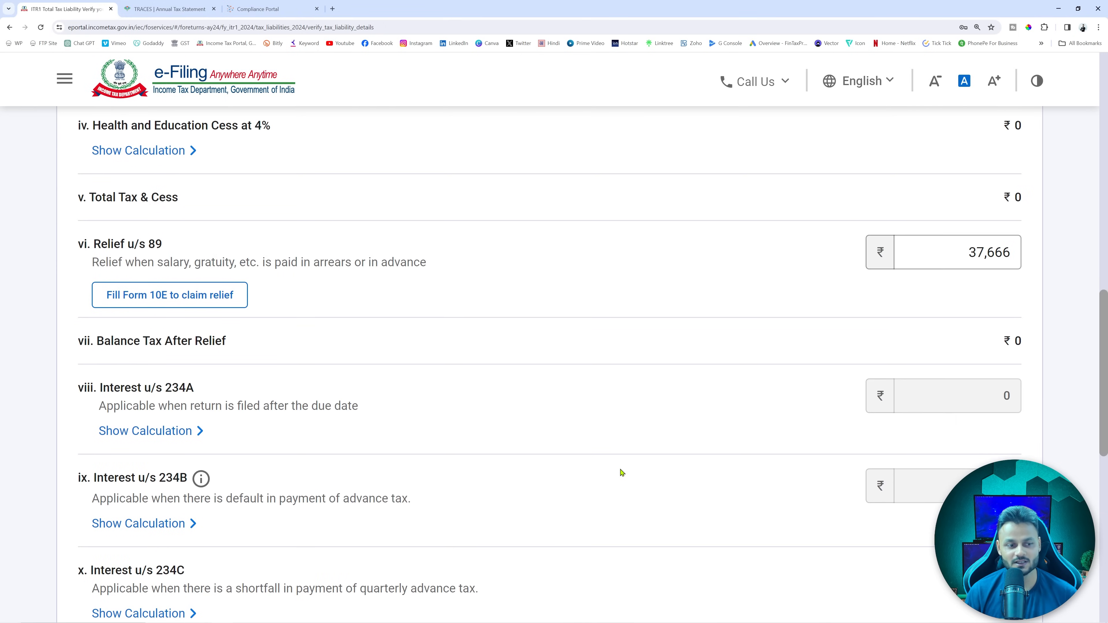
scroll(622, 472, "up", 2)
left_click(966, 339)
left_click_drag(965, 339, 1035, 349)
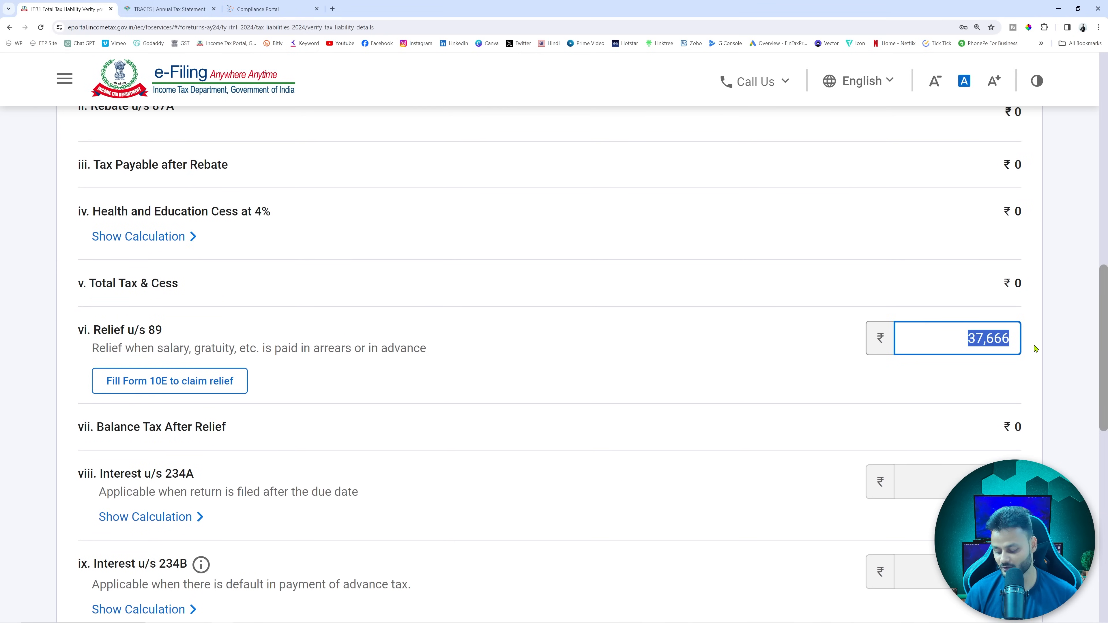
type("0")
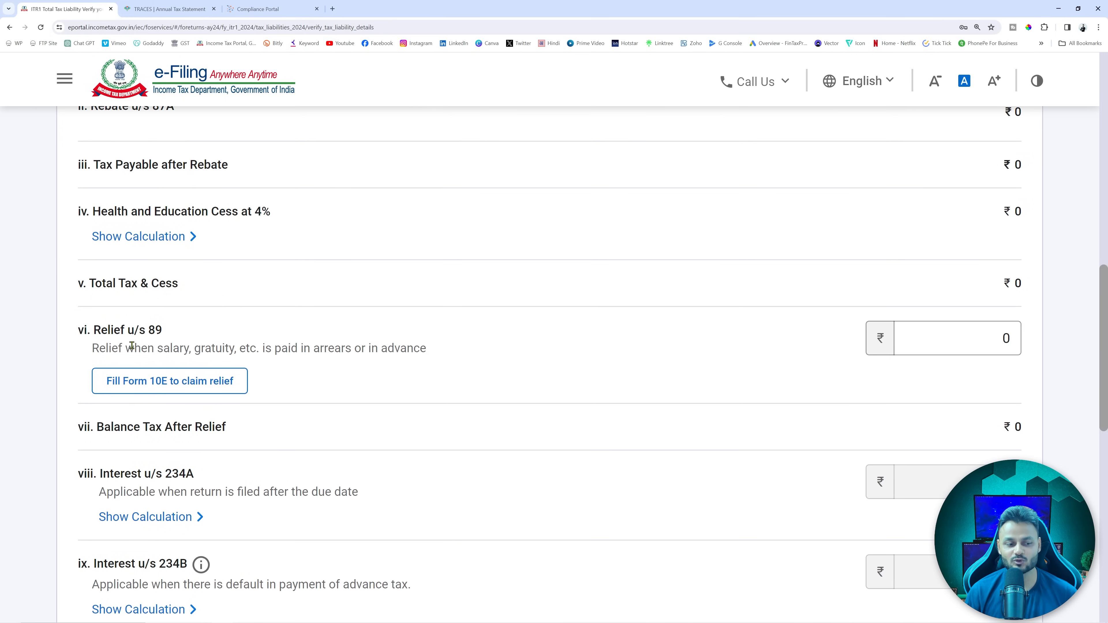
Review the Form 10E relief option, the 234A, 234B, 234C and 234F charges and the total tax, comparing with Form 16
left_click(159, 381)
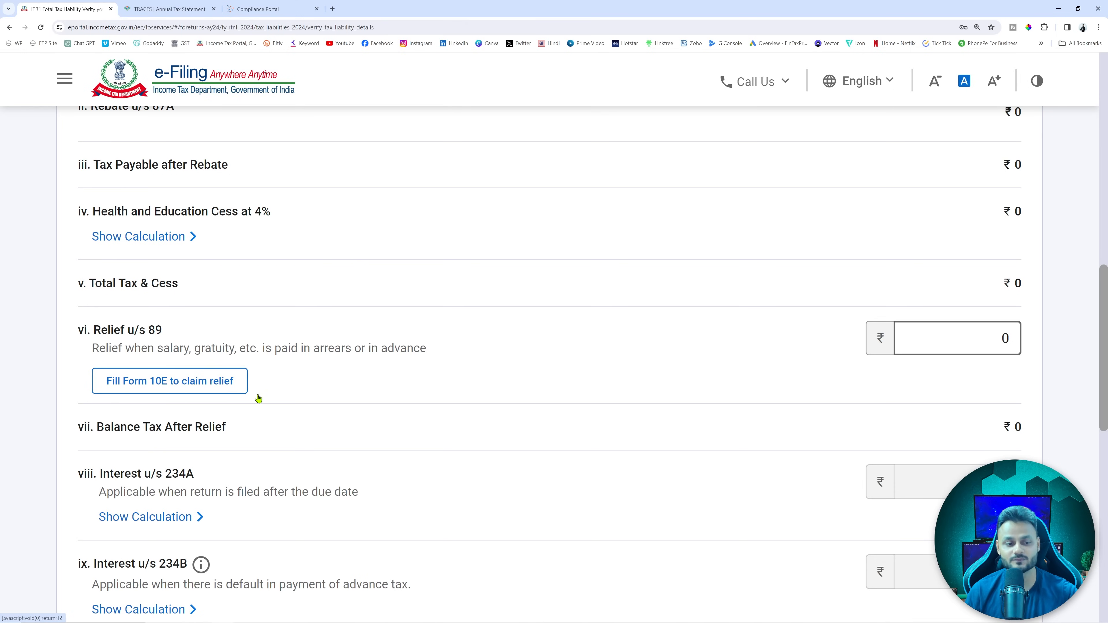
left_click(531, 324)
scroll(573, 339, "up", 4)
scroll(573, 338, "down", 5)
scroll(573, 339, "down", 10)
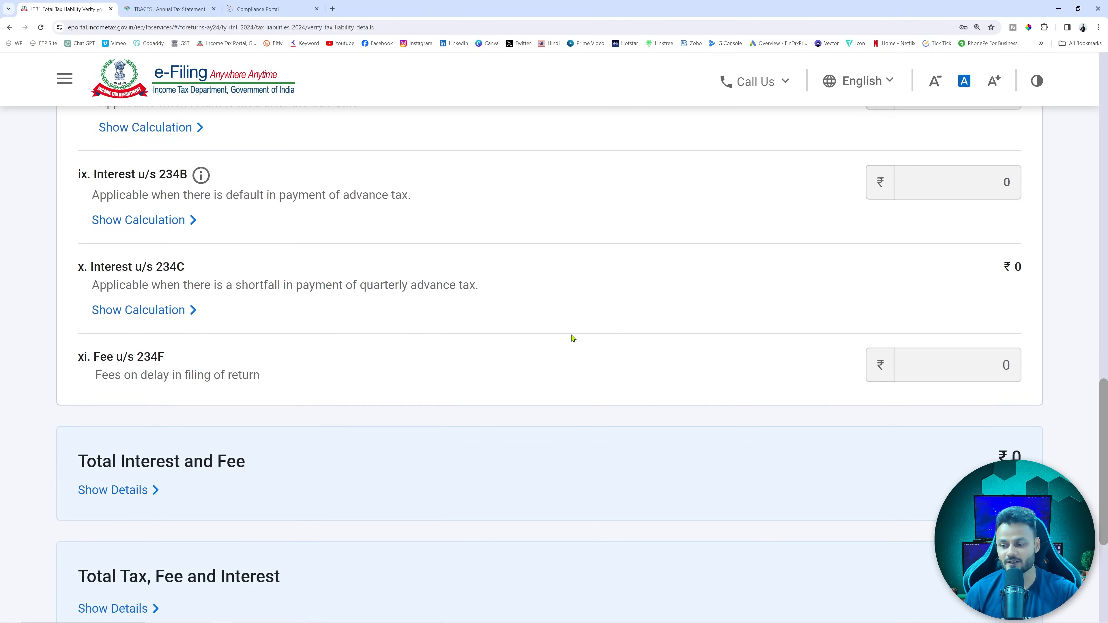
scroll(572, 339, "up", 1)
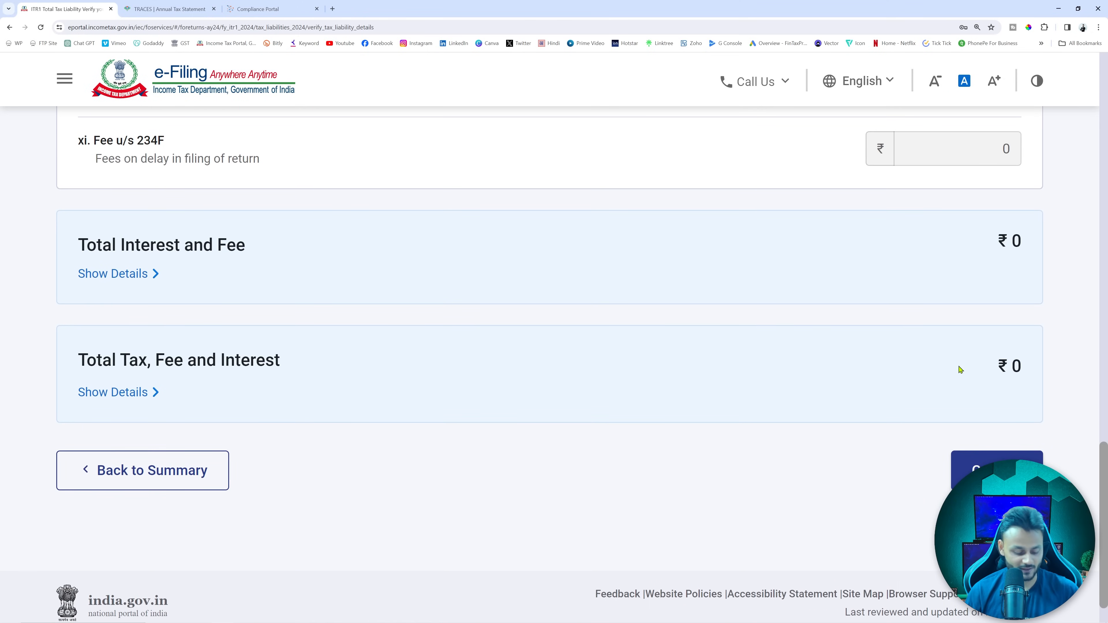
key("alt+Tab")
key("alt+Tab")
scroll(905, 462, "down", 10)
key("alt+Tab")
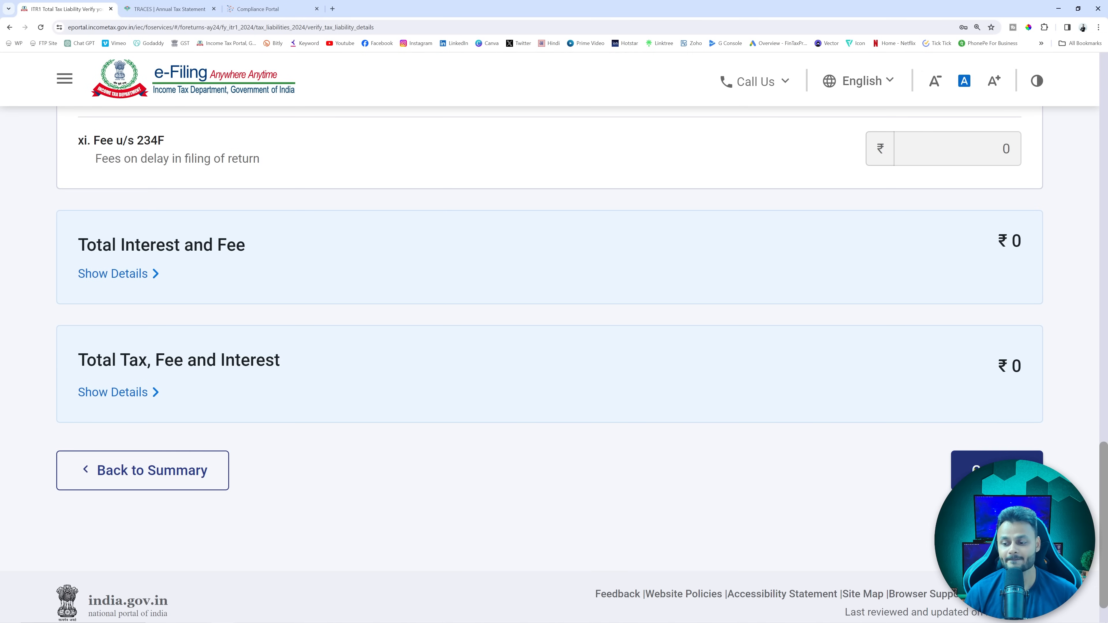
Confirm the tax liability details and proceed from the return summary to the tax summary
scroll(691, 444, "up", 15)
scroll(691, 444, "down", 10)
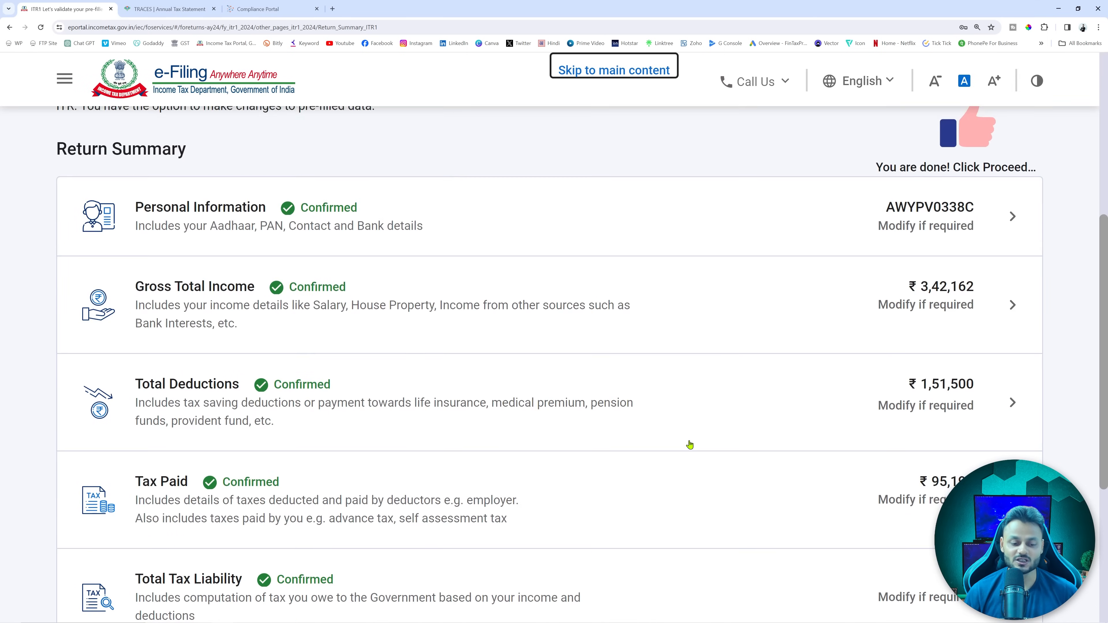
left_click(940, 564)
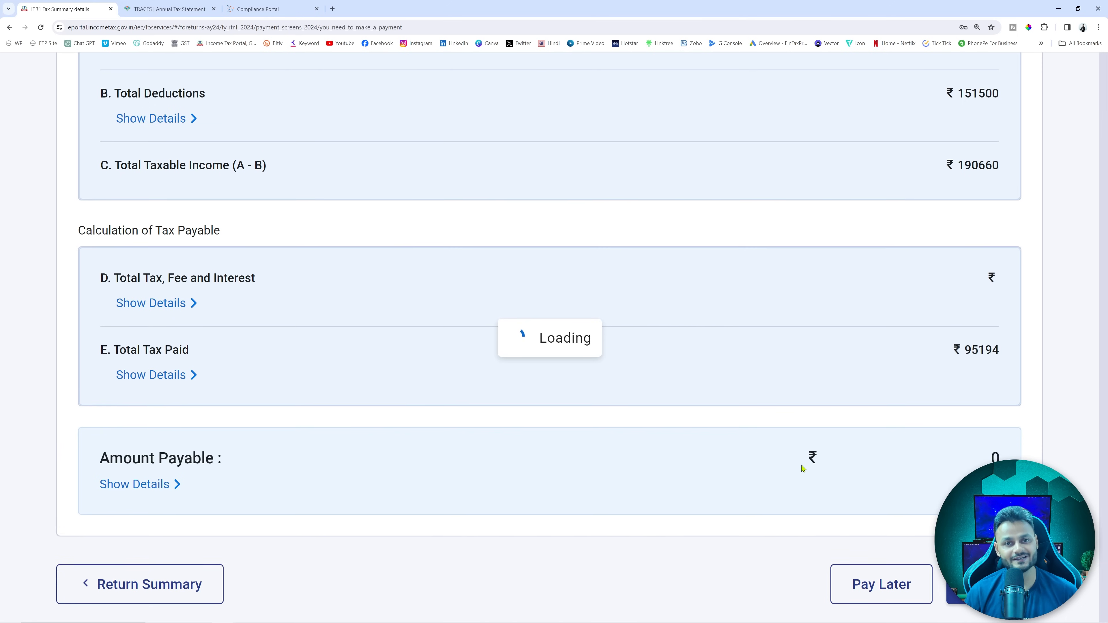
Examine the refund eligibility, taxable income and tax payable calculations on the tax summary
left_click_drag(54, 317, 543, 334)
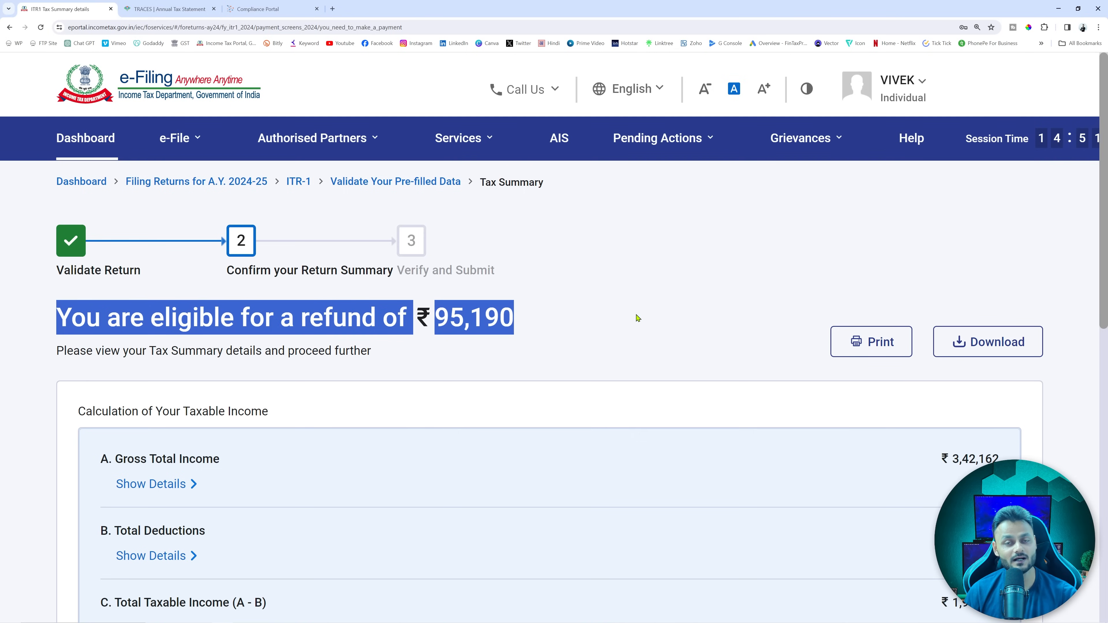
scroll(638, 318, "down", 3)
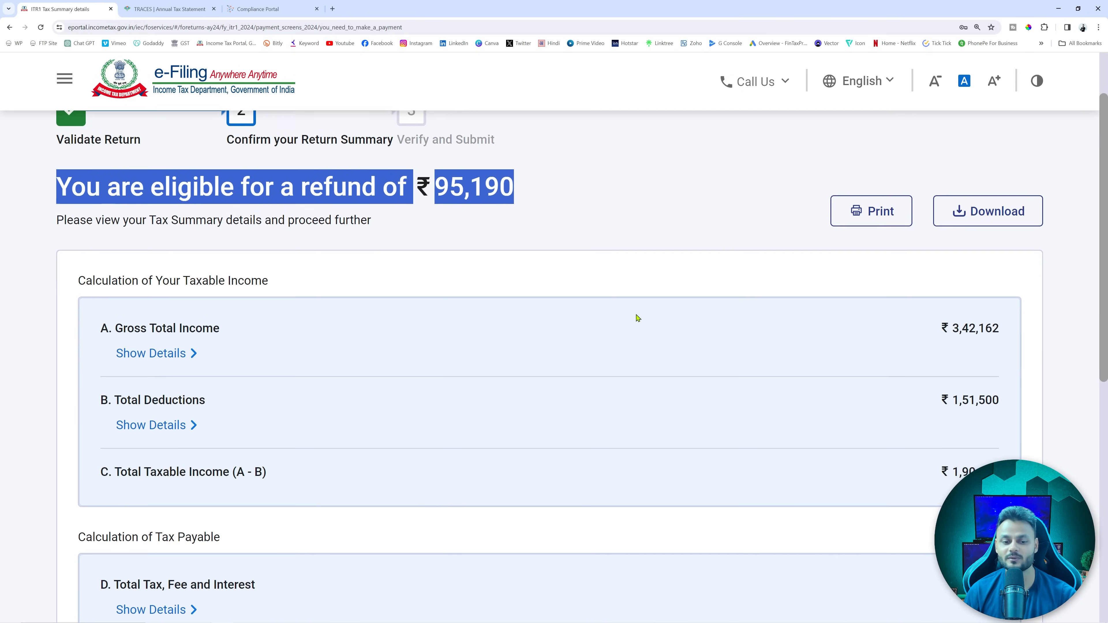
scroll(635, 317, "up", 3)
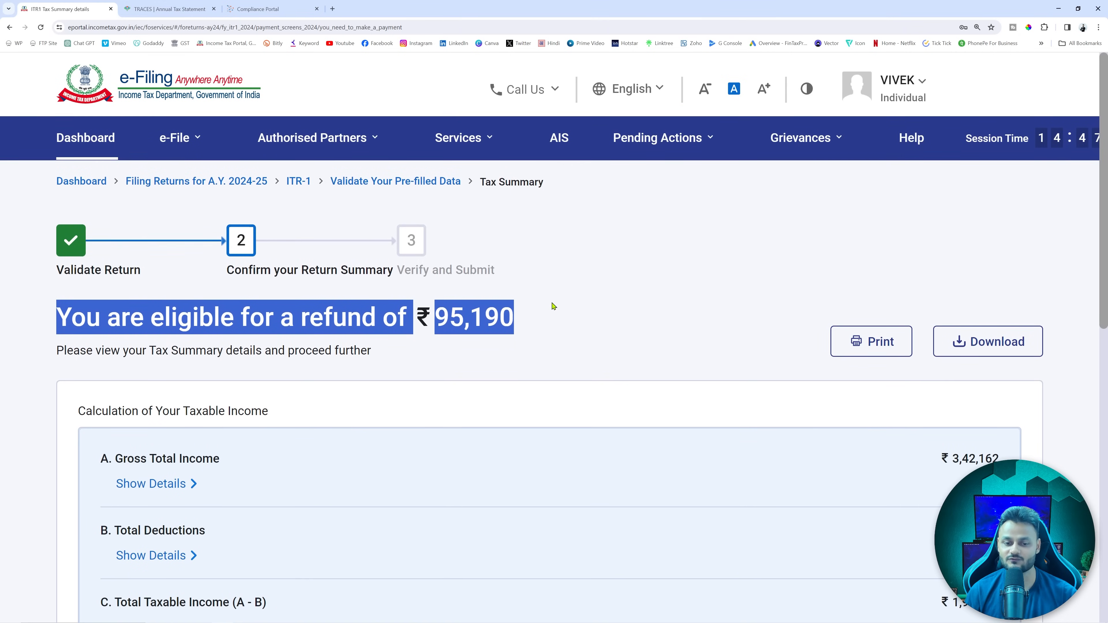
left_click(568, 324)
scroll(573, 330, "down", 10)
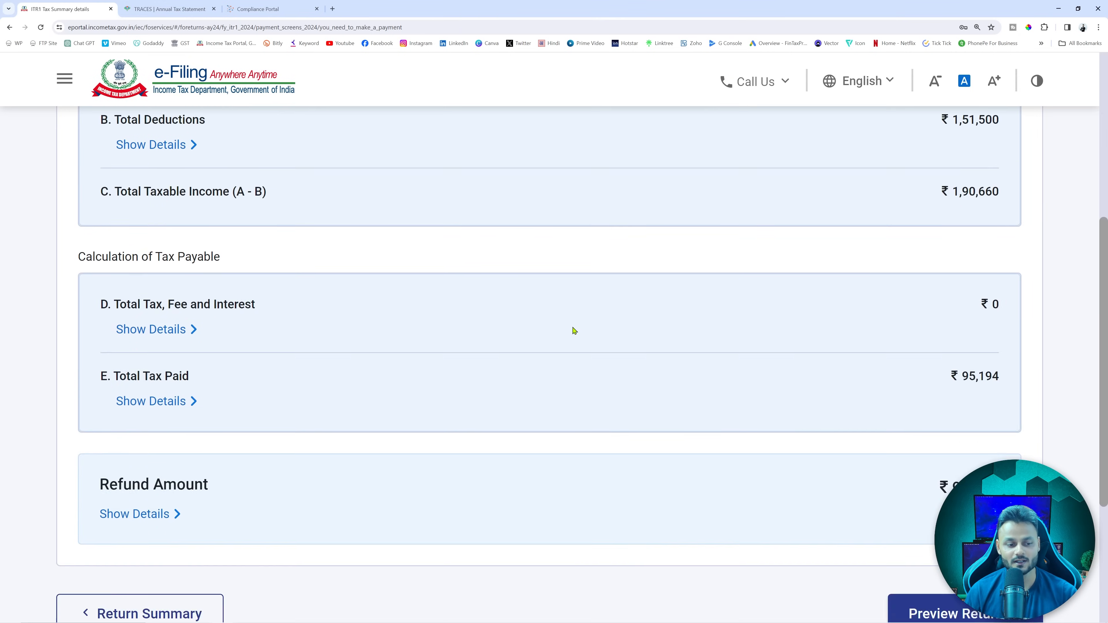
Open the return preview, accept the taxpayer's declaration without TRP details, and go through the preview to the validation option
left_click(901, 429)
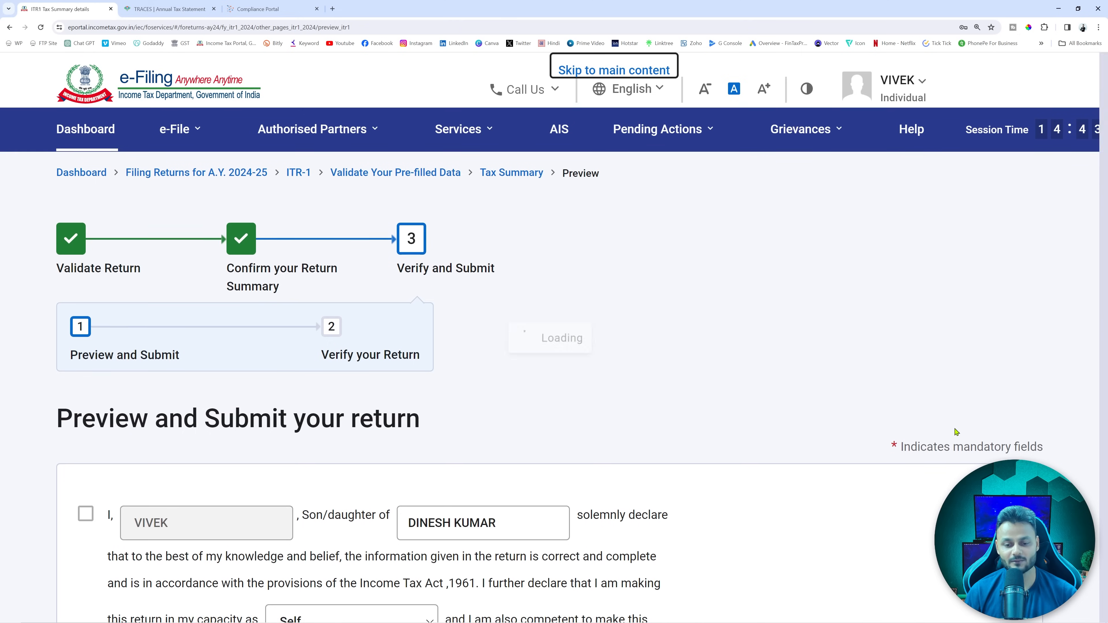
left_click(85, 523)
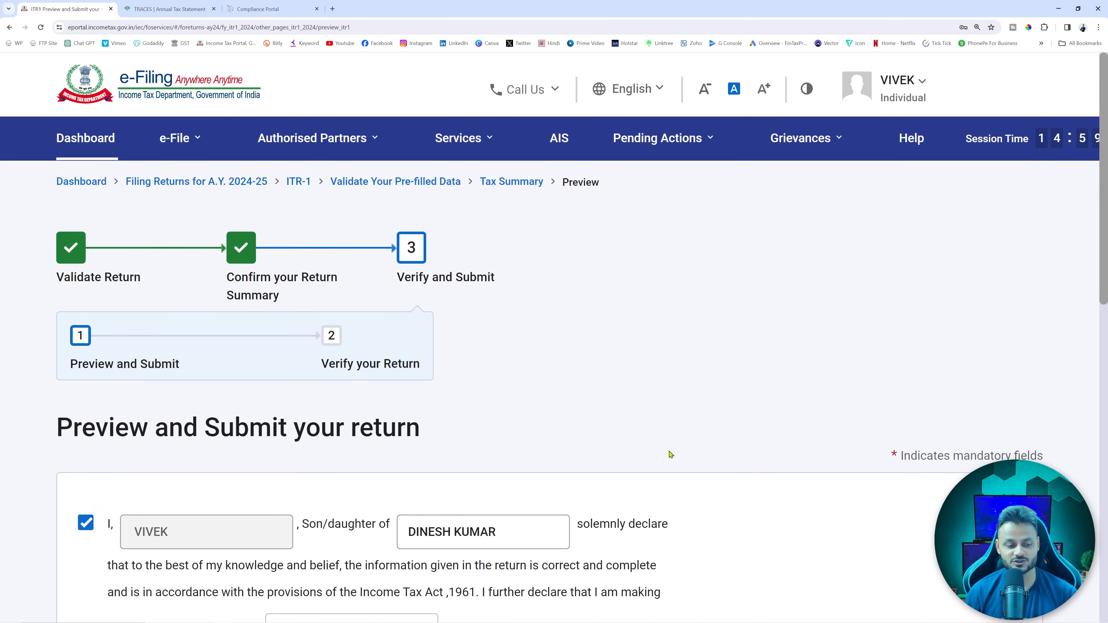
scroll(671, 454, "down", 8)
scroll(672, 456, "down", 5)
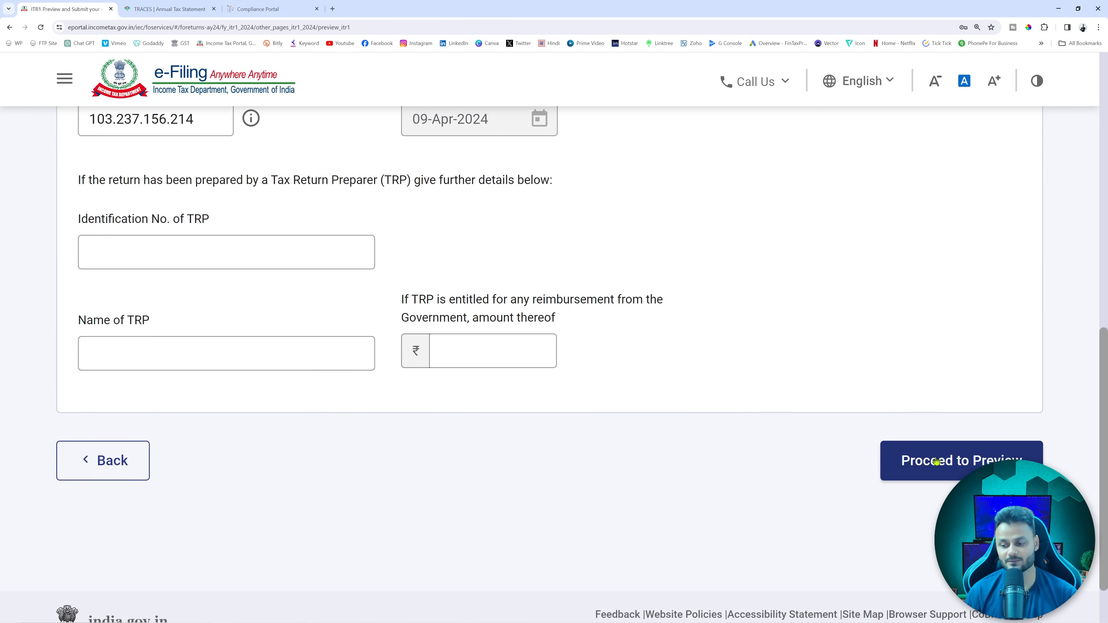
left_click(960, 460)
scroll(726, 485, "down", 20)
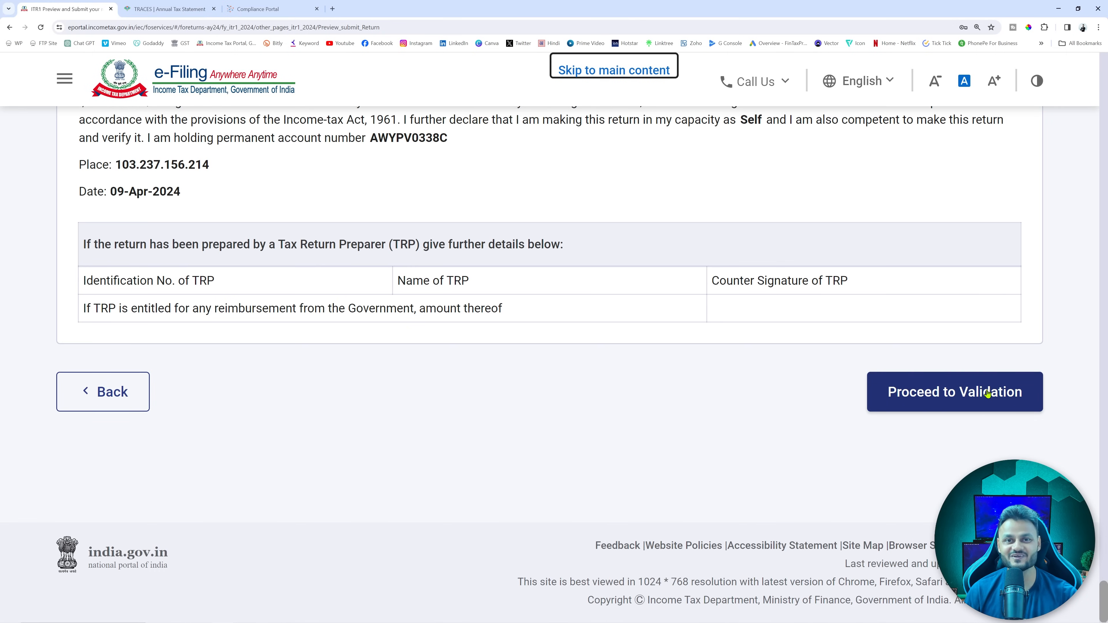
Validate the ITR-1 return from its preview and proceed to the selection of a verification method
left_click(987, 393)
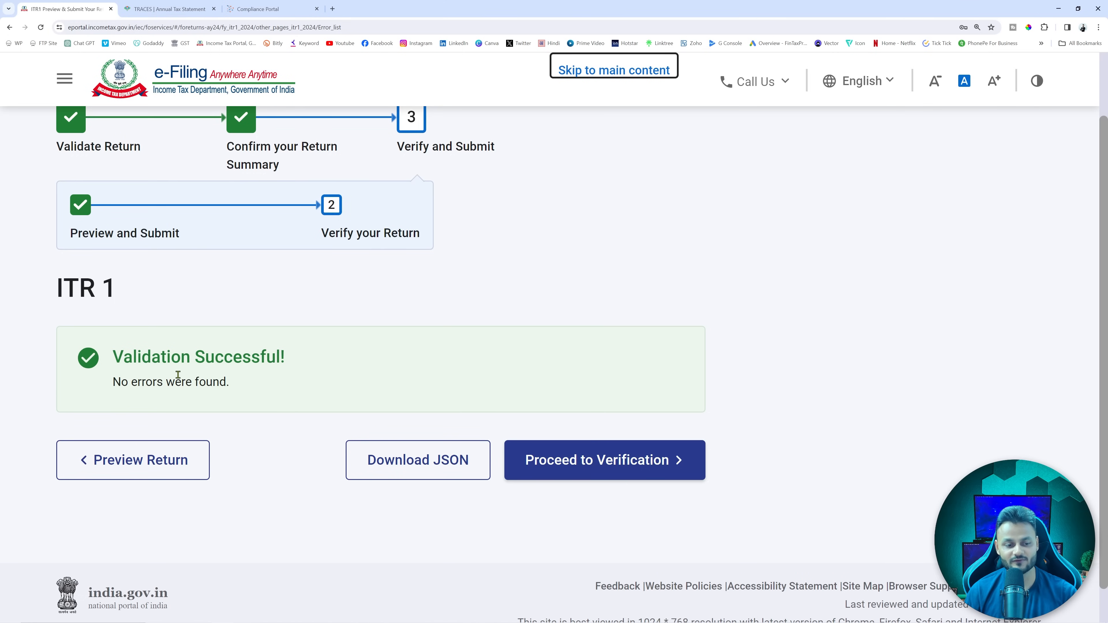
left_click(620, 465)
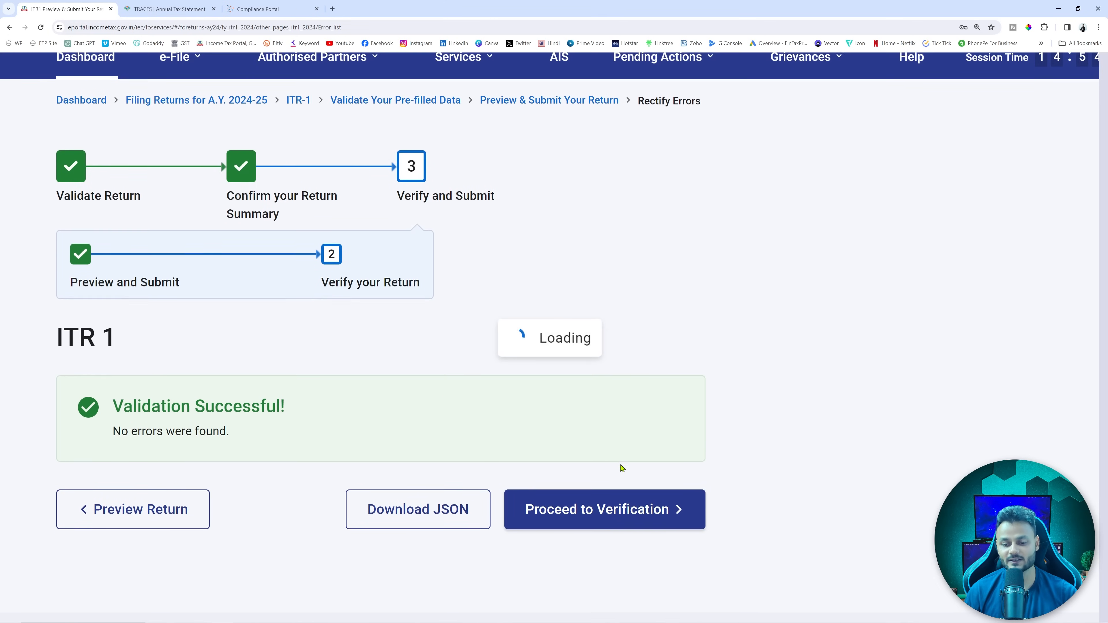
scroll(632, 397, "down", 4)
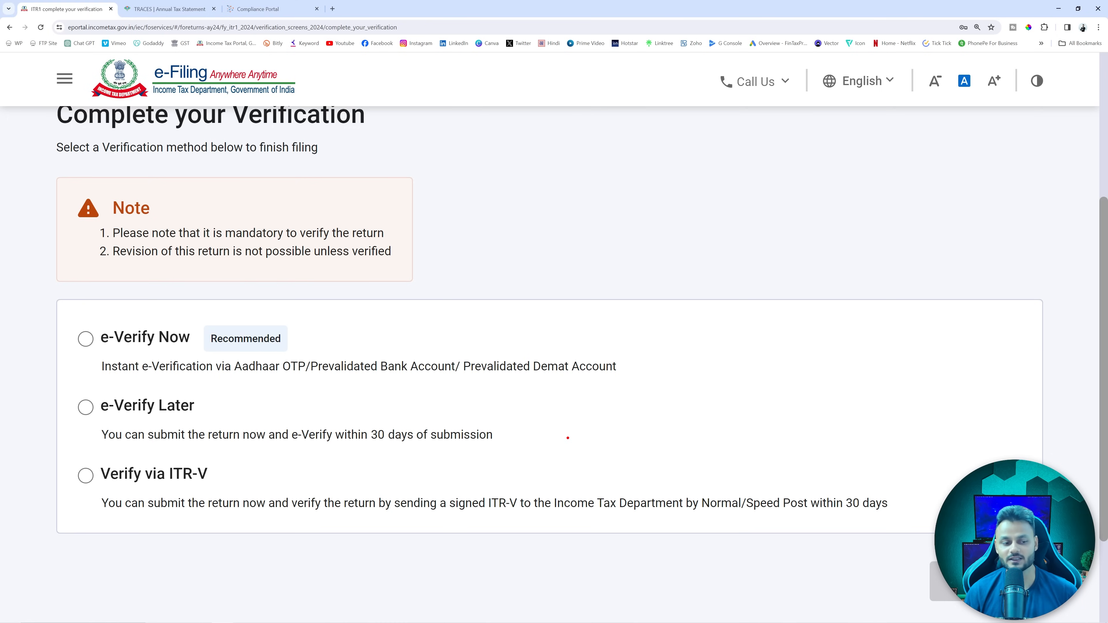
Compare the e-Verify Now, e-Verify Later and Verify via ITR-V methods for completing the return's verification
mouse_move(71, 318)
left_mouse_down()
mouse_move(594, 395)
mouse_move(663, 382)
left_mouse_up()
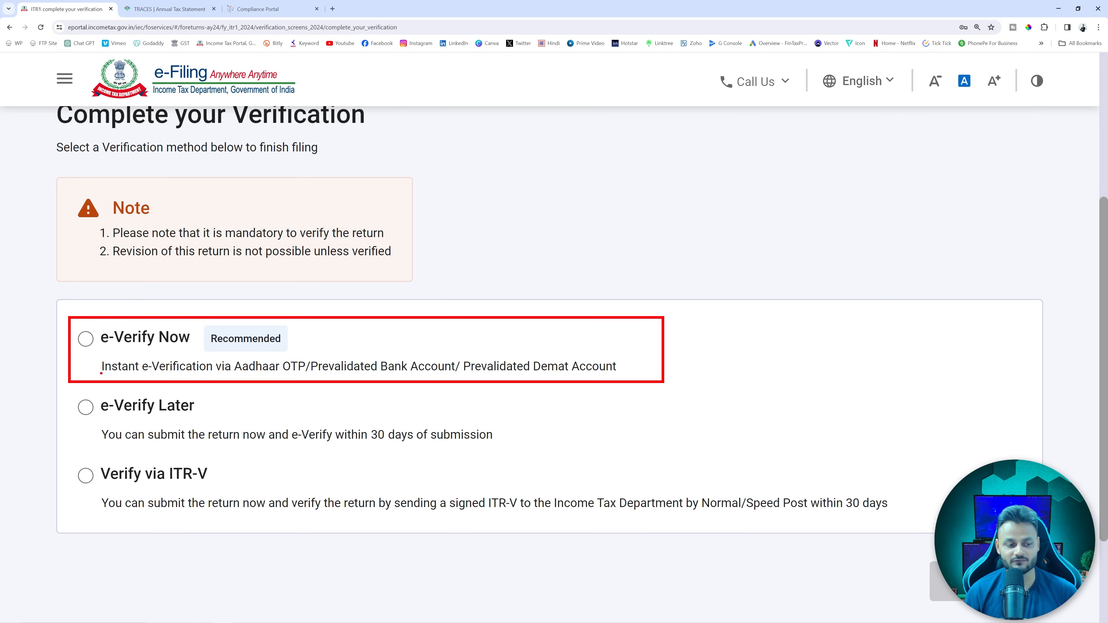
mouse_move(69, 391)
left_mouse_down()
mouse_move(326, 434)
mouse_move(545, 450)
left_mouse_up()
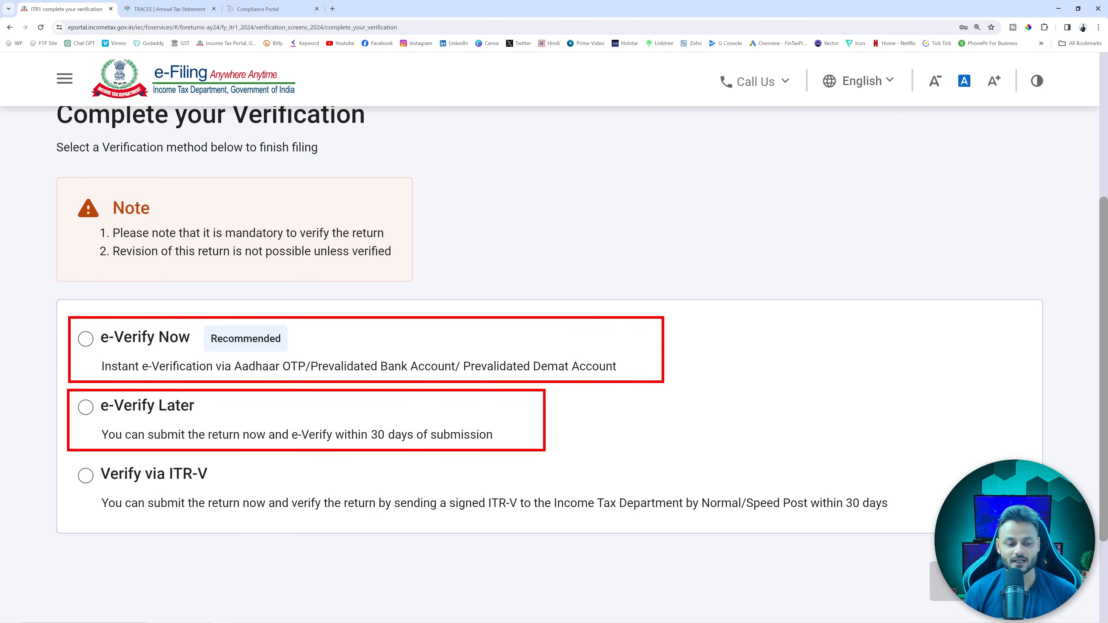
mouse_move(66, 461)
left_mouse_down()
mouse_move(707, 489)
mouse_move(918, 527)
left_mouse_up()
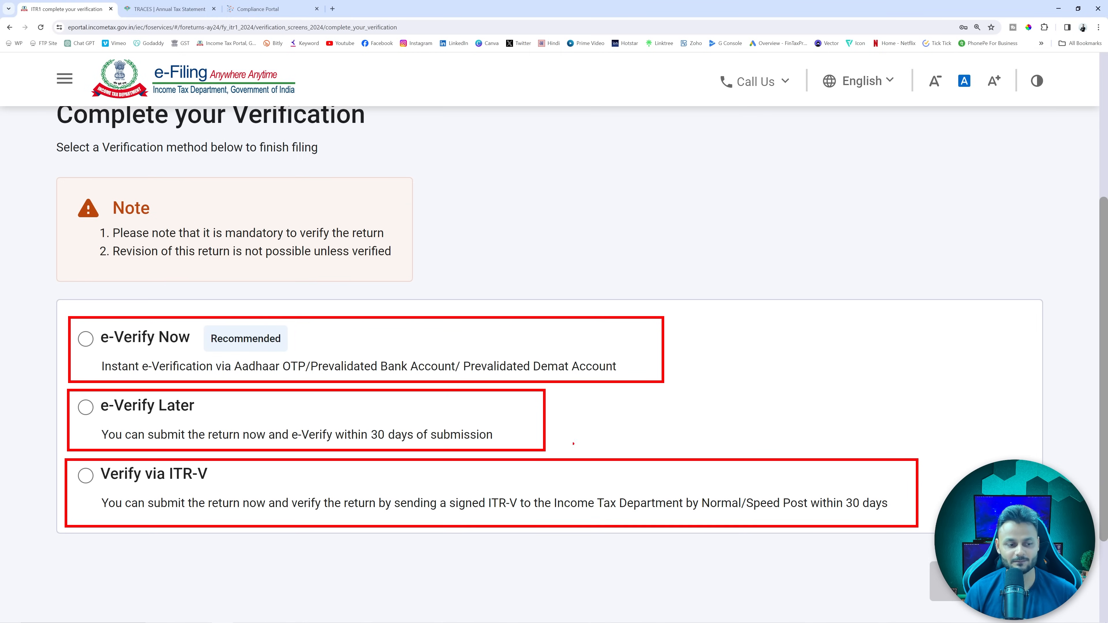
left_click_drag(687, 357, 904, 251)
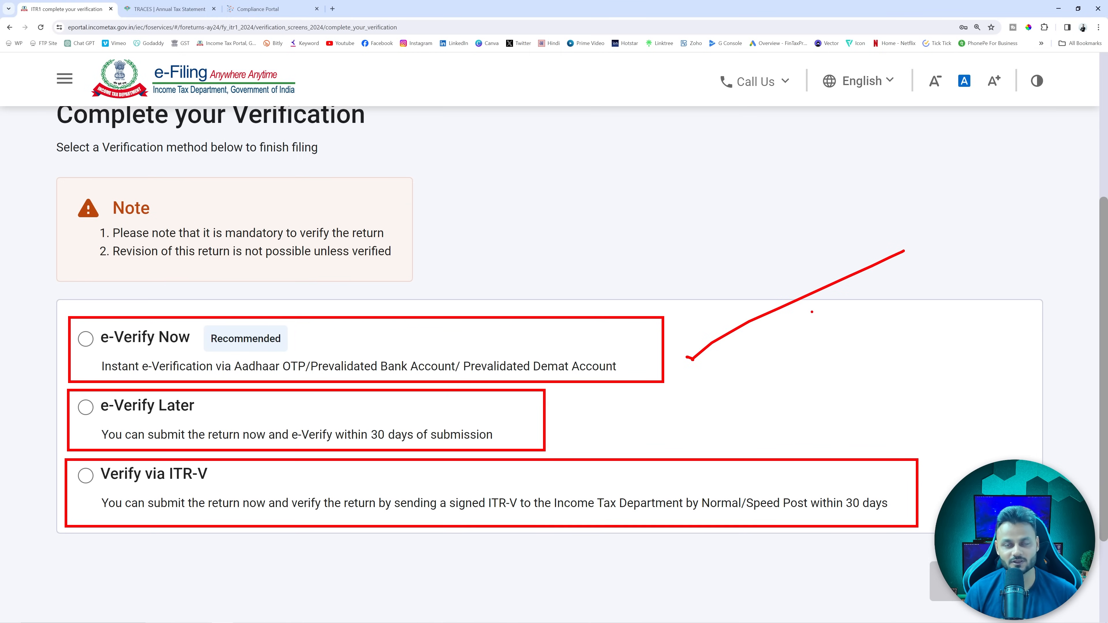